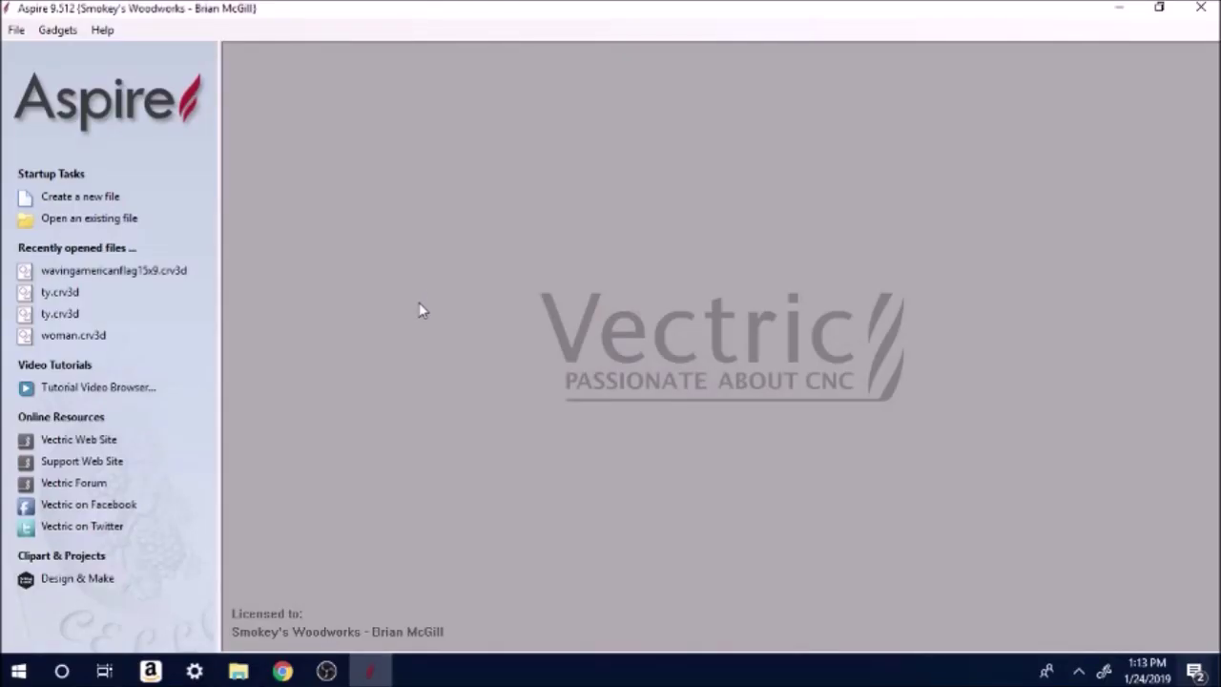
# - Start a new job sized 18.0 × 12.0 inches with 1.5-inch material thickness
pyautogui.click(86, 197)
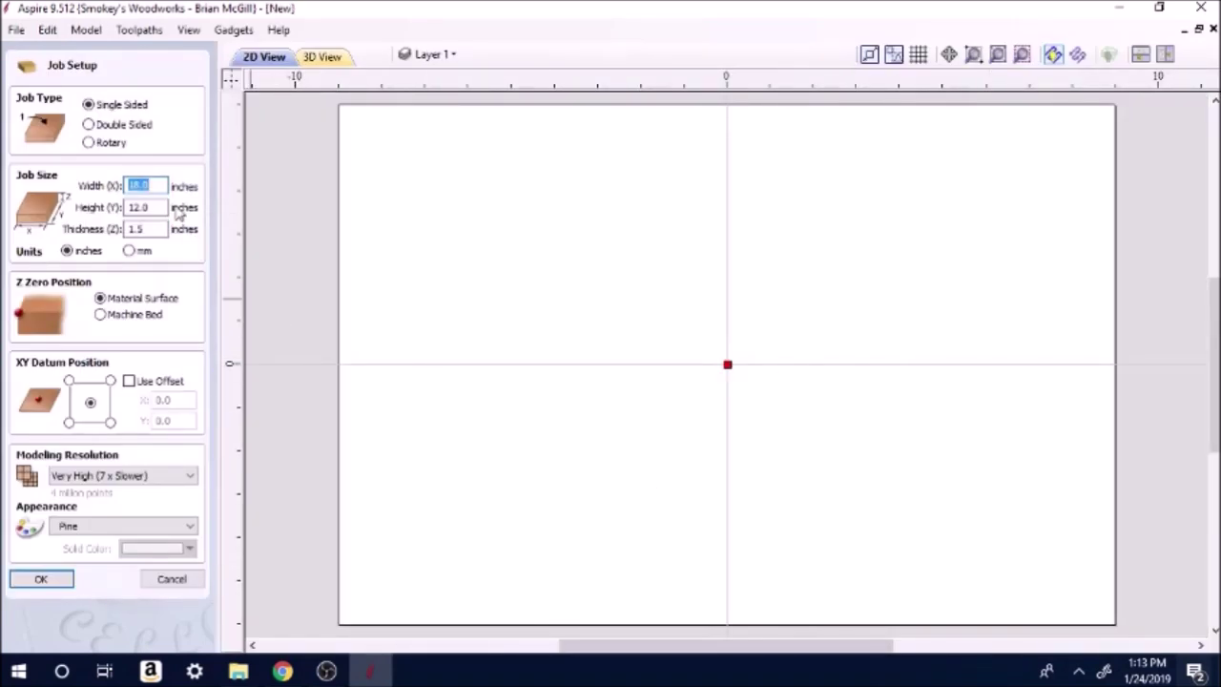
pyautogui.press('Tab')
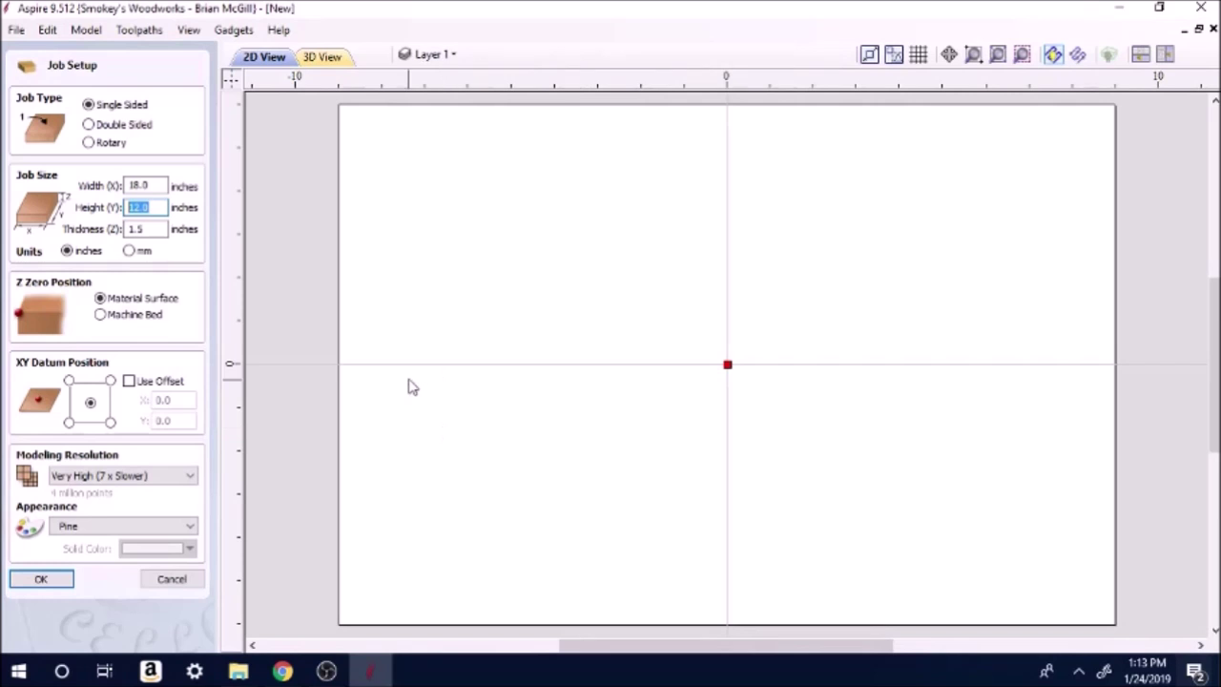
pyautogui.click(154, 230)
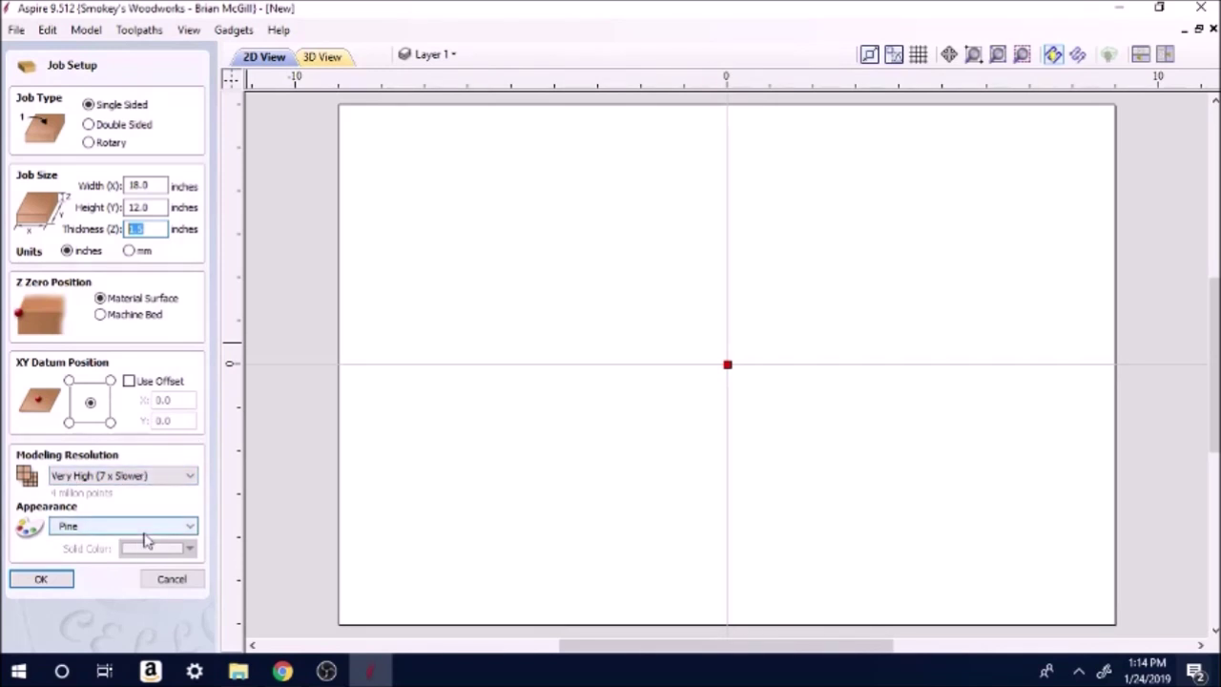
# - Create the job and draw an 18 × 12 rectangle centred at 0,0 covering the whole material
pyautogui.click(42, 579)
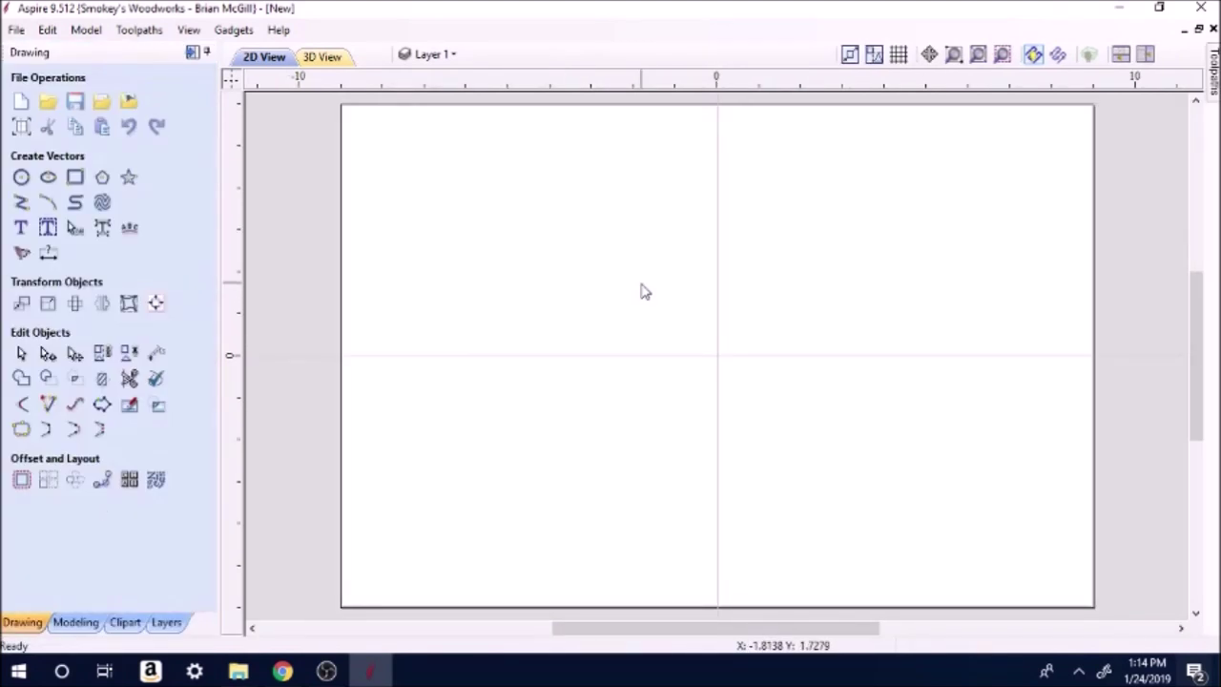
pyautogui.click(74, 178)
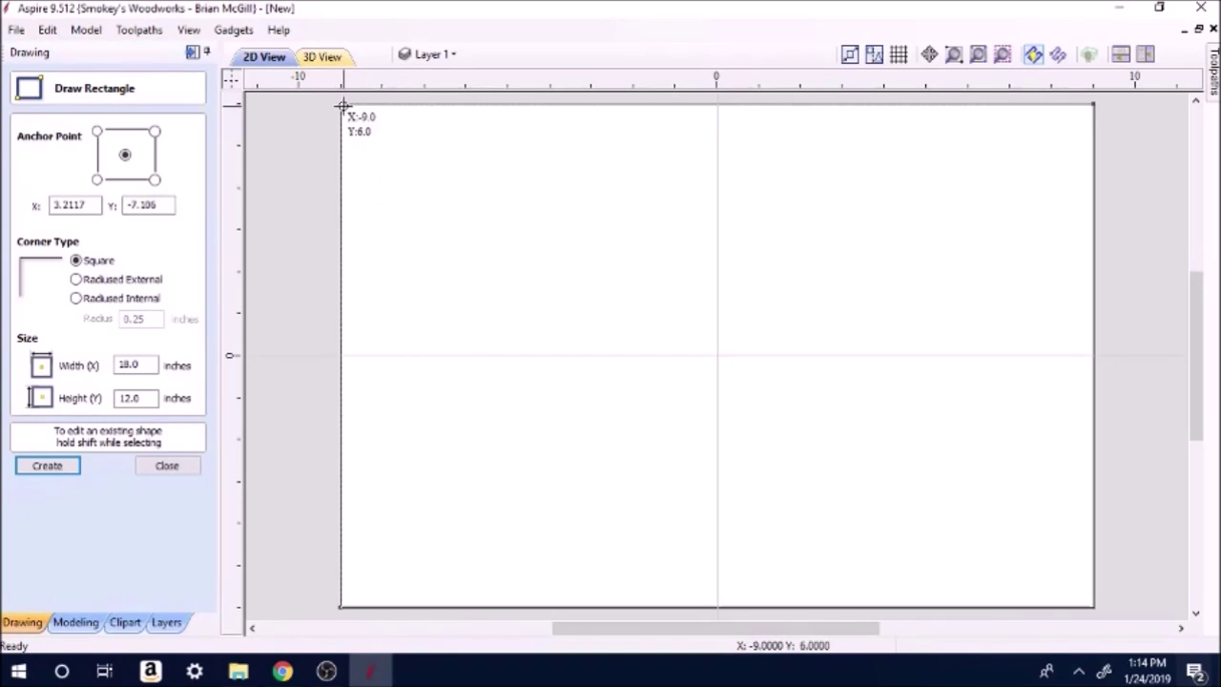
pyautogui.moveTo(340, 106); pyautogui.dragTo(1094, 610)
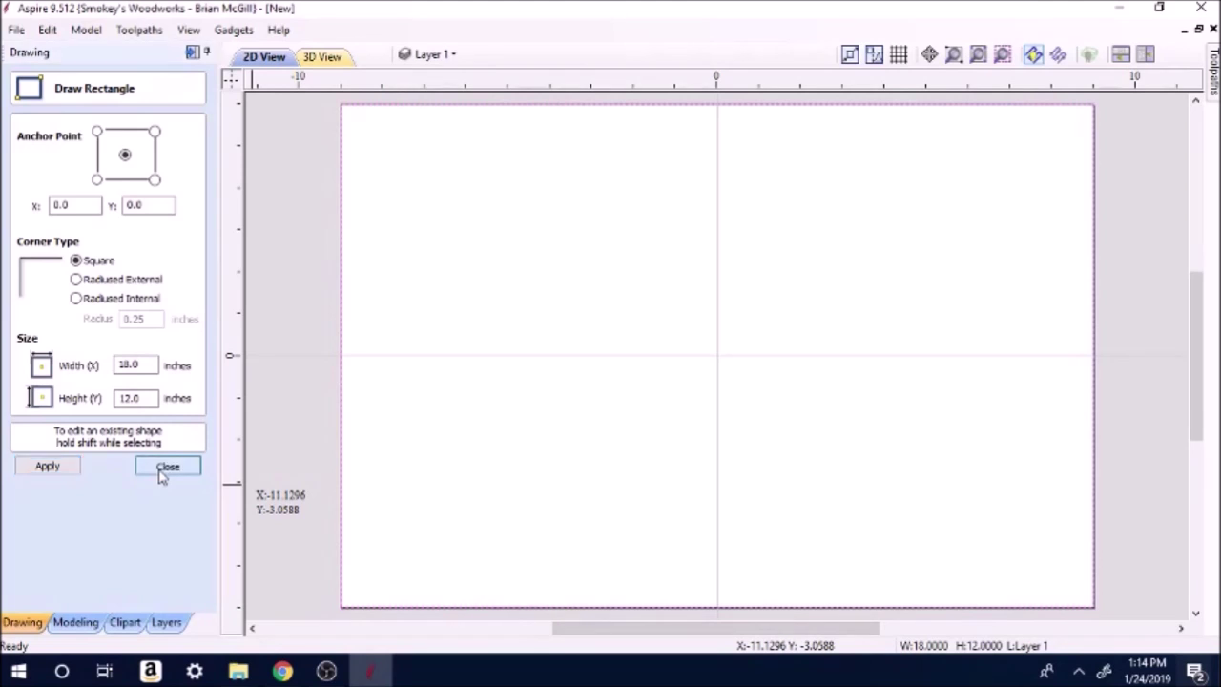
pyautogui.click(164, 467)
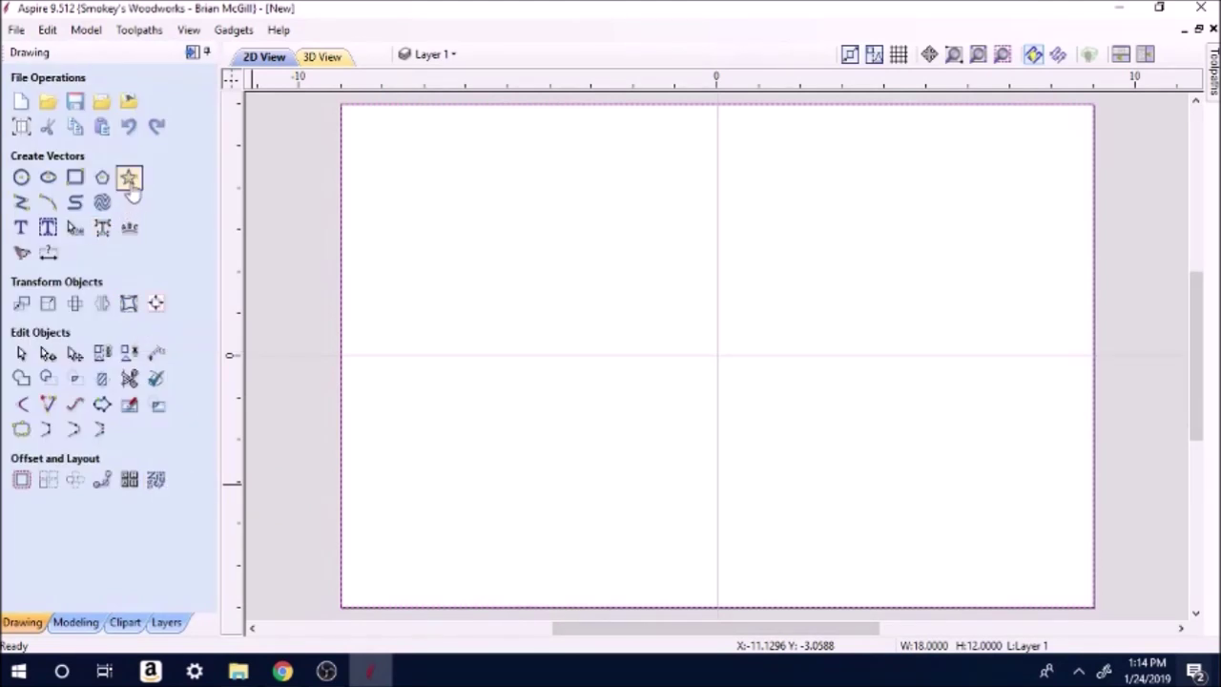
# - Draw a 5-point star with 0.3-inch outer radius and 40% inner radius
pyautogui.click(129, 179)
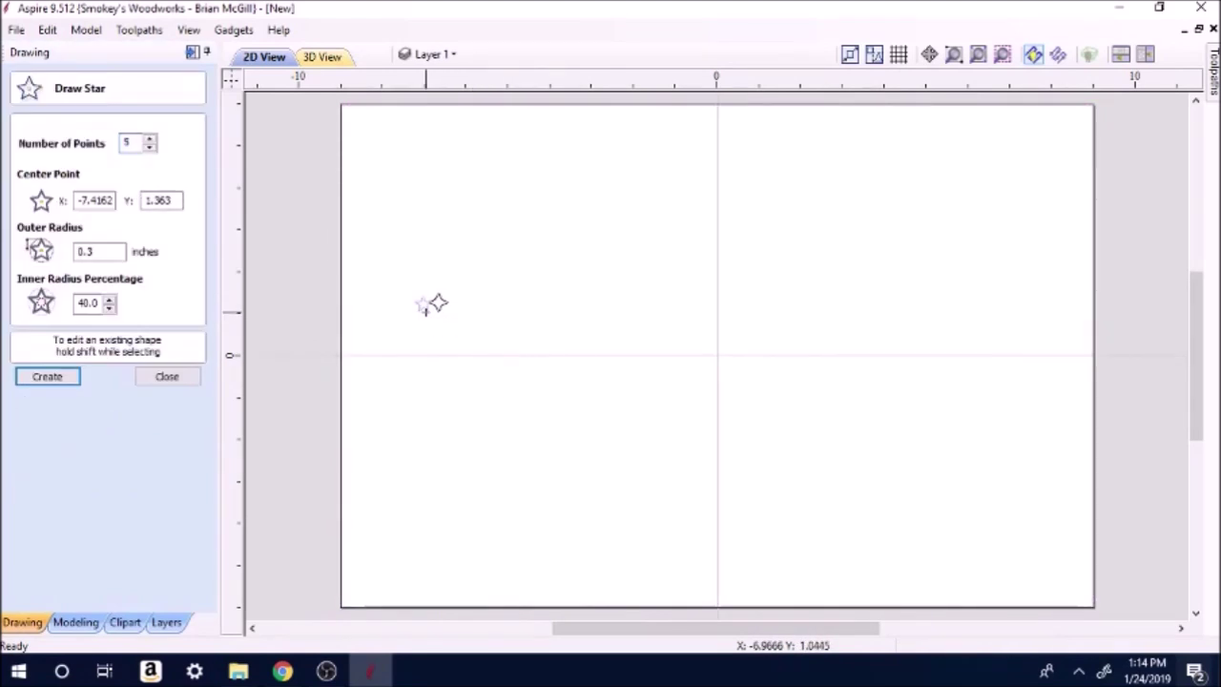
pyautogui.moveTo(422, 304); pyautogui.dragTo(423, 308)
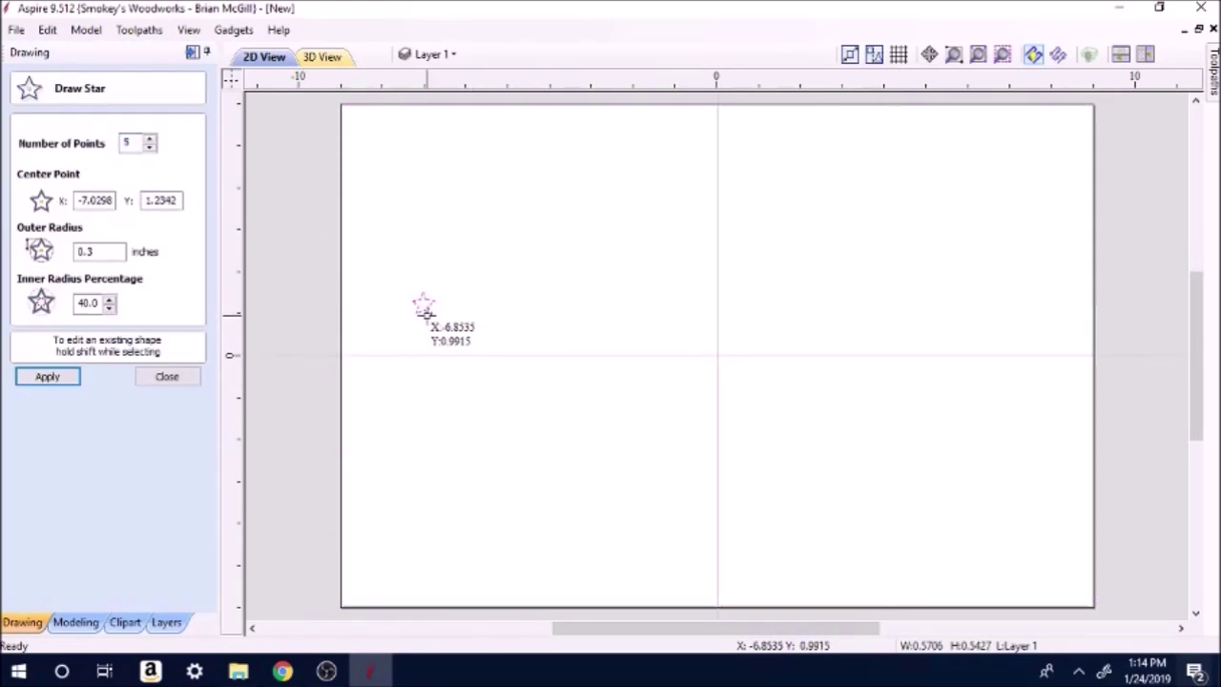
pyautogui.click(95, 251)
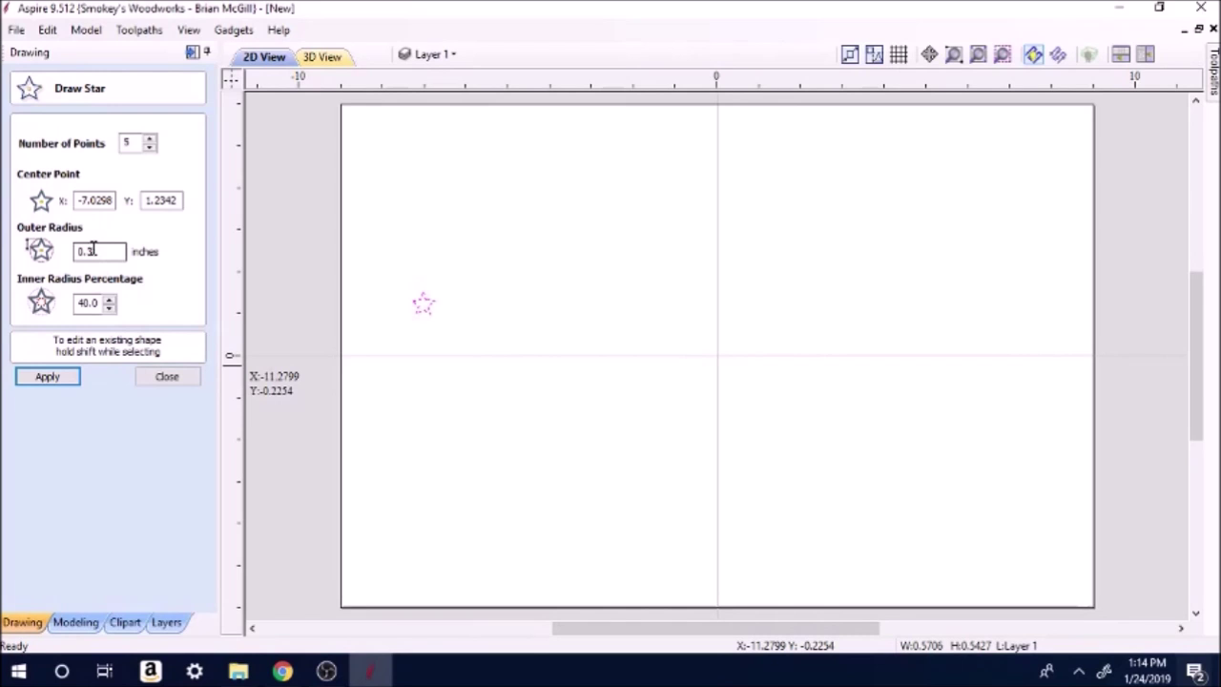
pyautogui.press('Tab')
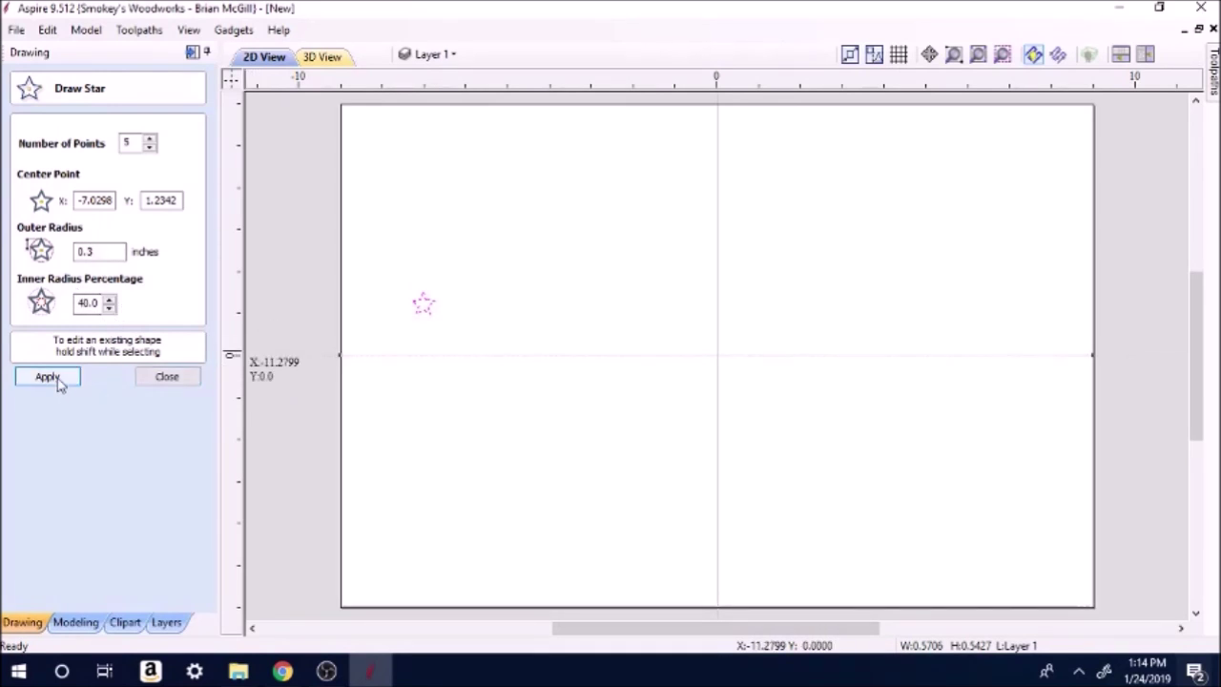
pyautogui.click(183, 382)
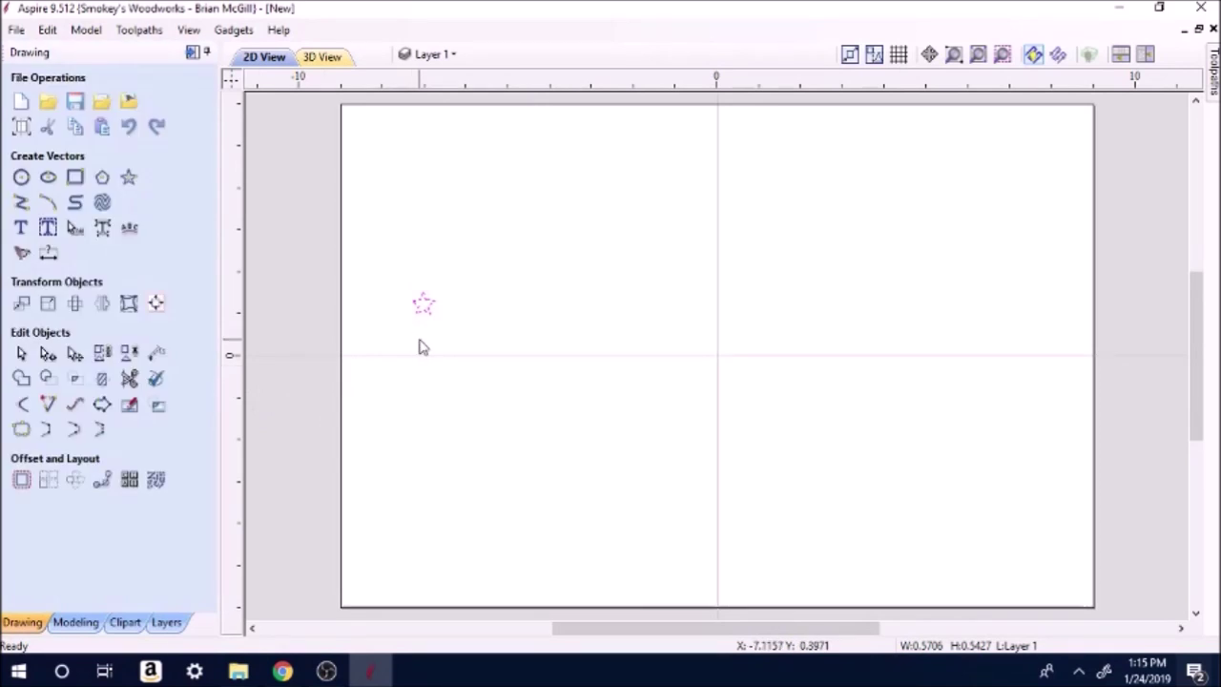
# - Move the star down and left near the left edge, just above the centre line
pyautogui.click(425, 305)
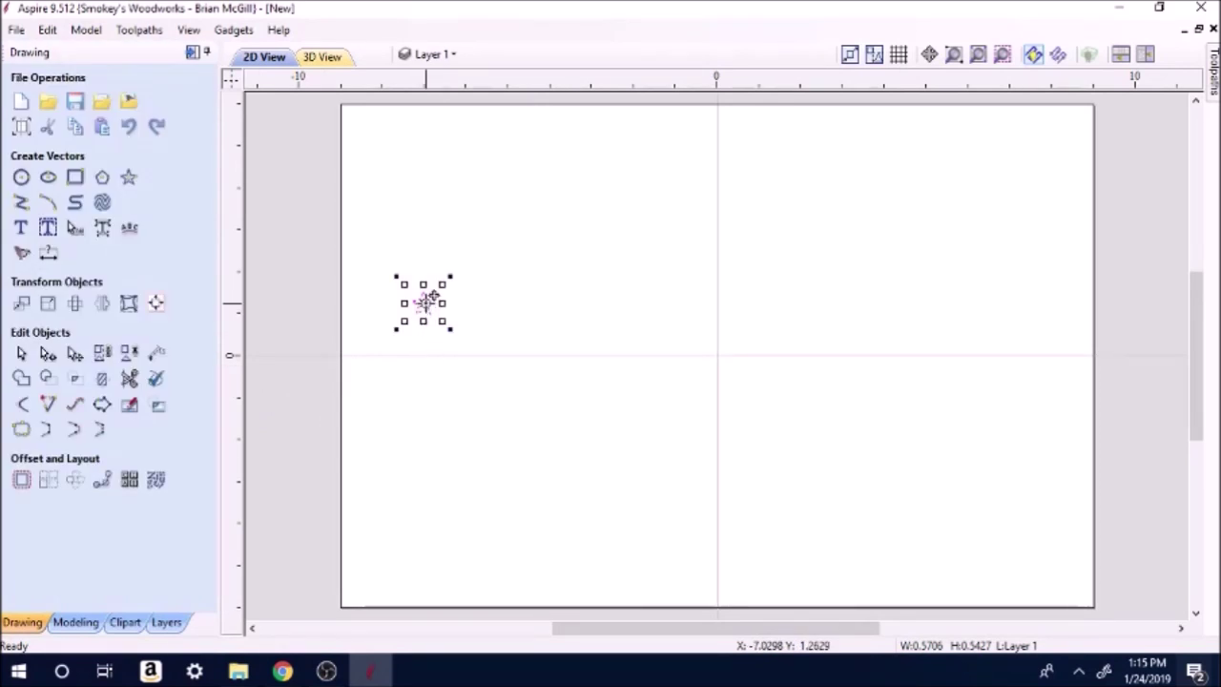
pyautogui.moveTo(433, 297); pyautogui.dragTo(407, 331)
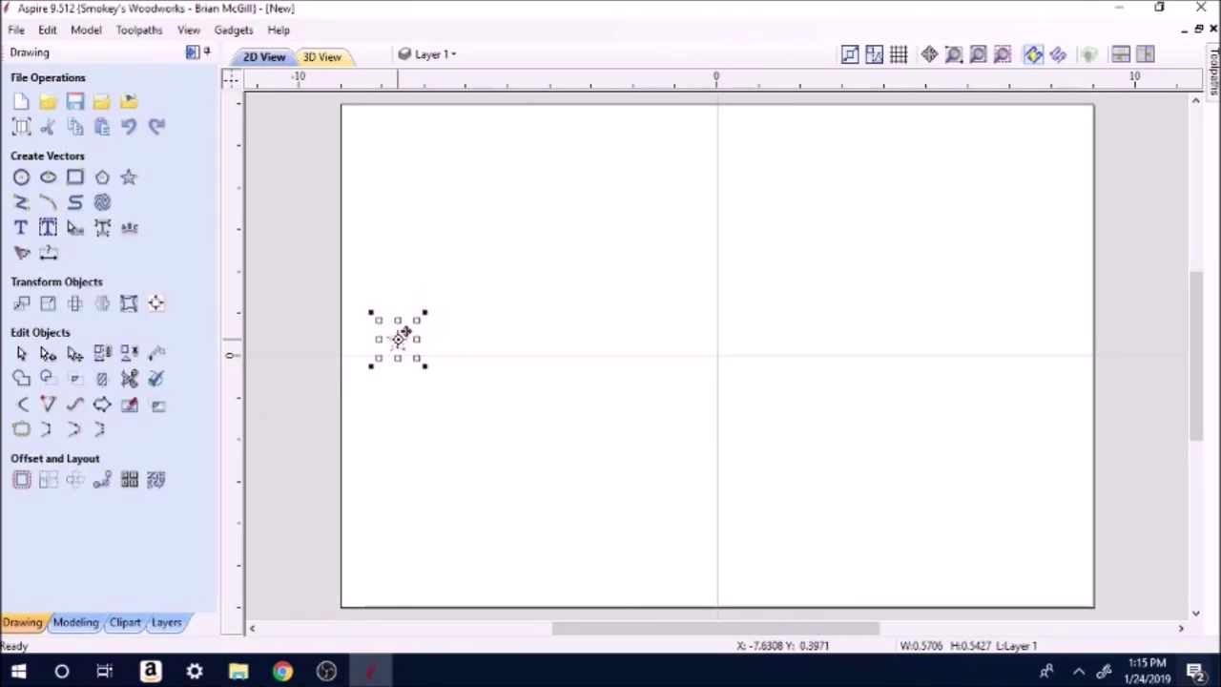
pyautogui.click(433, 399)
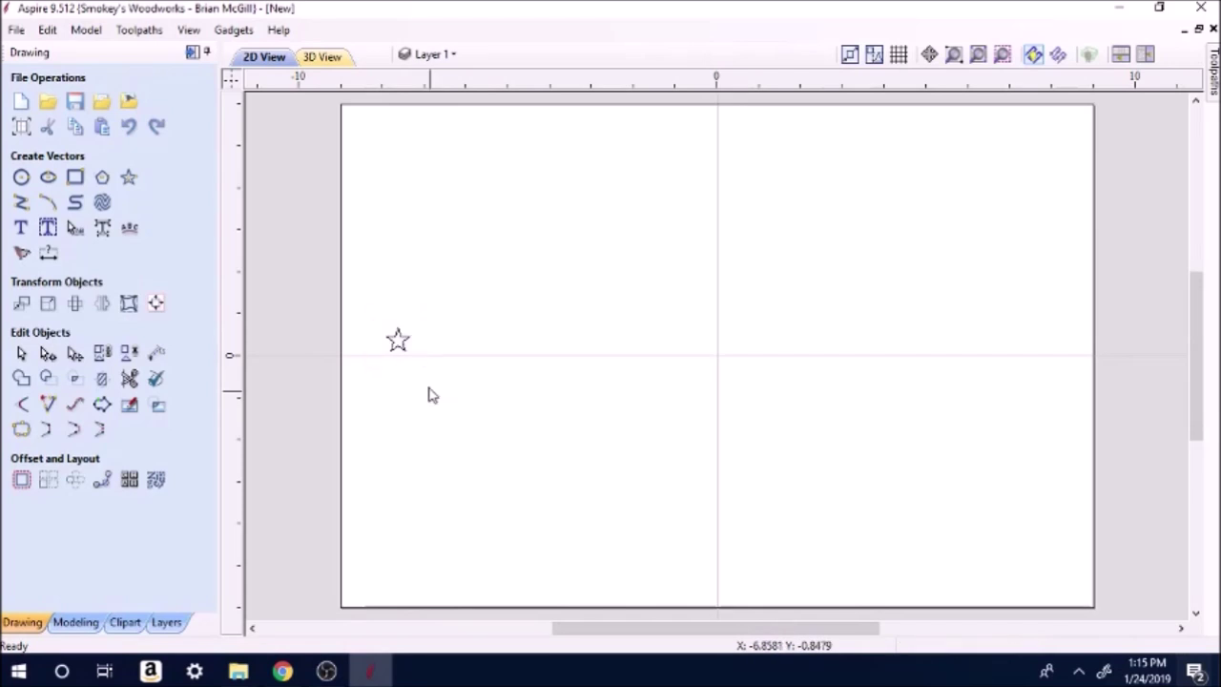
pyautogui.click(399, 342)
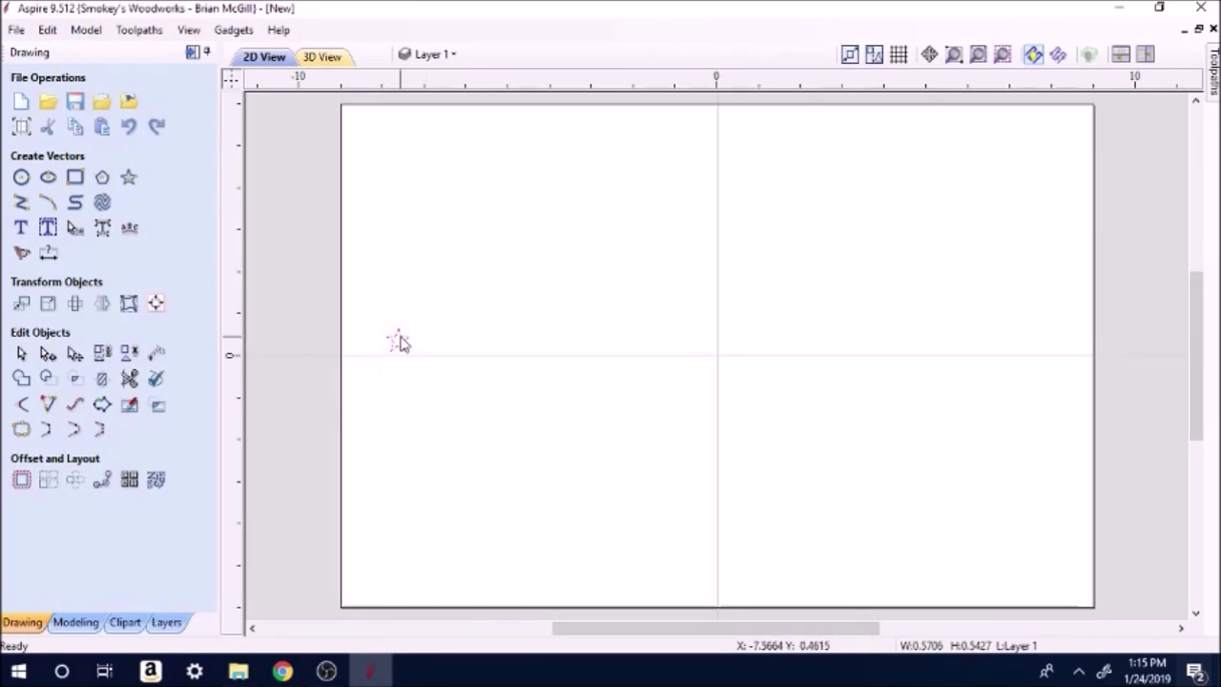
# - Array the star into 9 rows by 6 columns with Gap X 0.6 and Displacement X 0.75
pyautogui.click(50, 483)
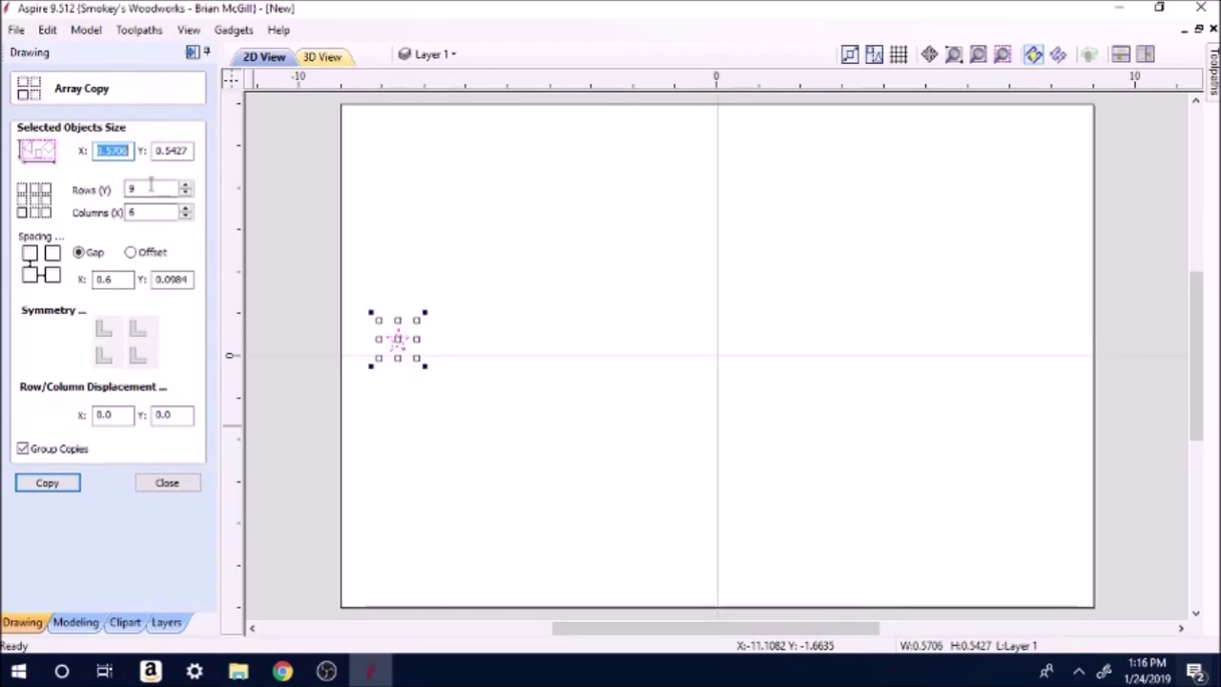
pyautogui.doubleClick(145, 189)
pyautogui.doubleClick(148, 210)
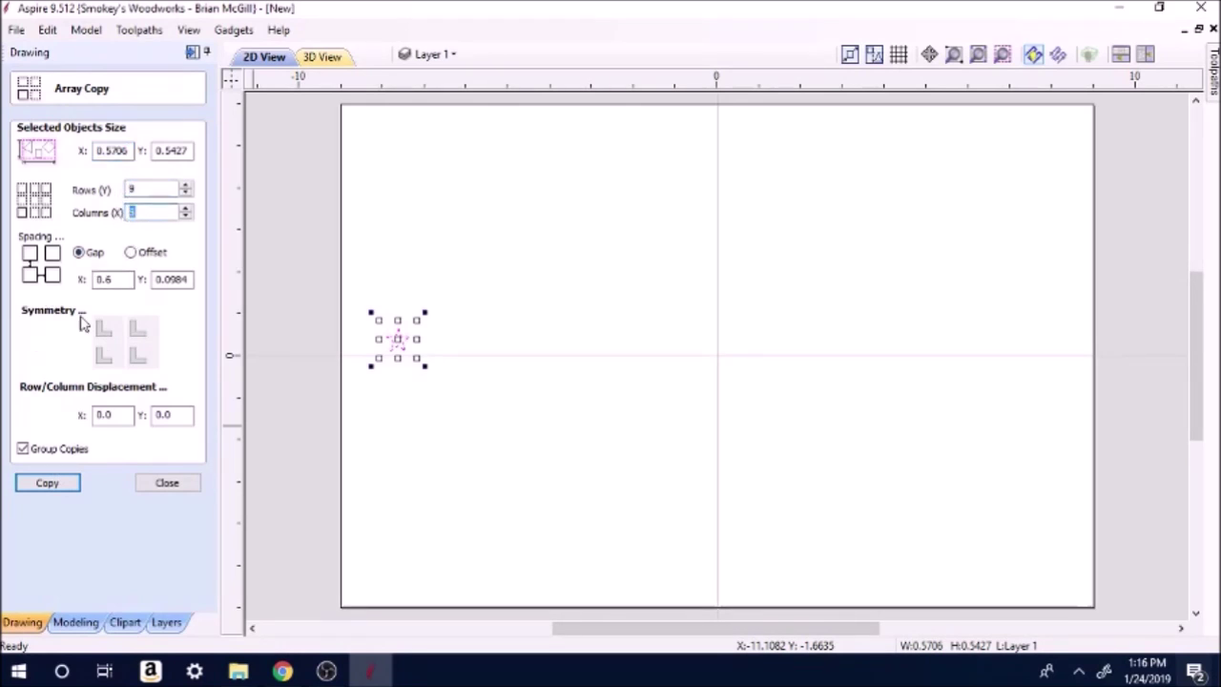
pyautogui.click(123, 278)
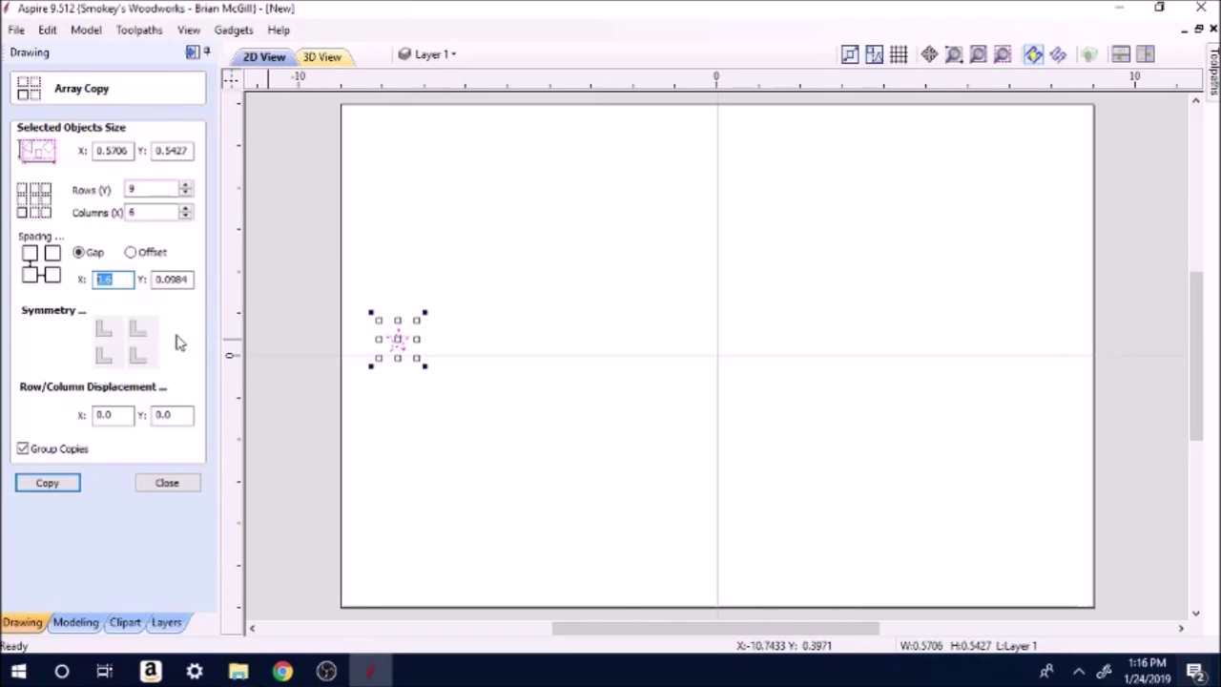
pyautogui.click(122, 412)
pyautogui.click(50, 483)
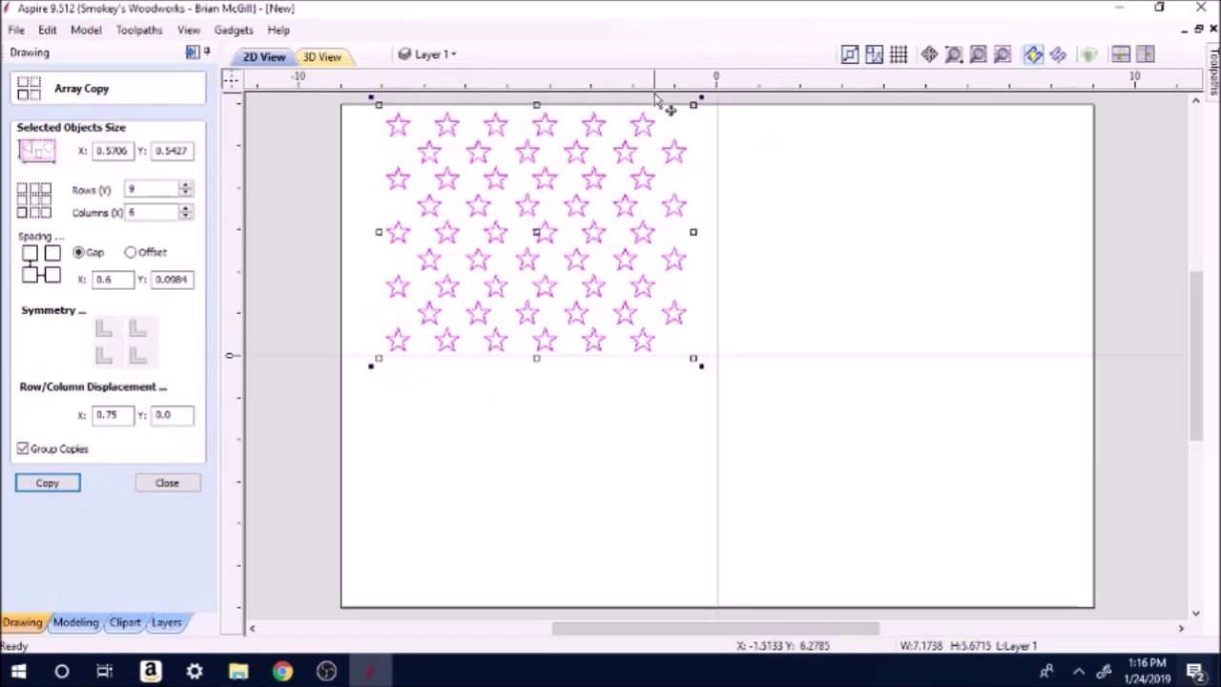
pyautogui.click(528, 446)
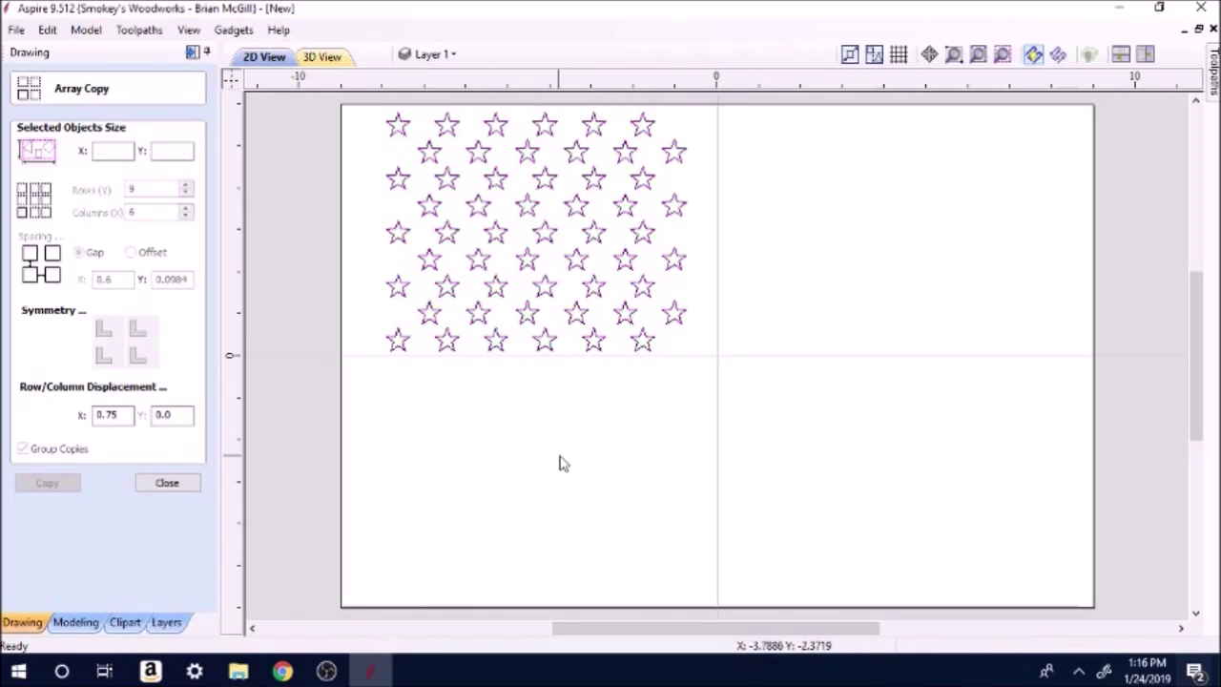
# - Ungroup the star grid and delete the four extra stars on the right edge
pyautogui.click(650, 347)
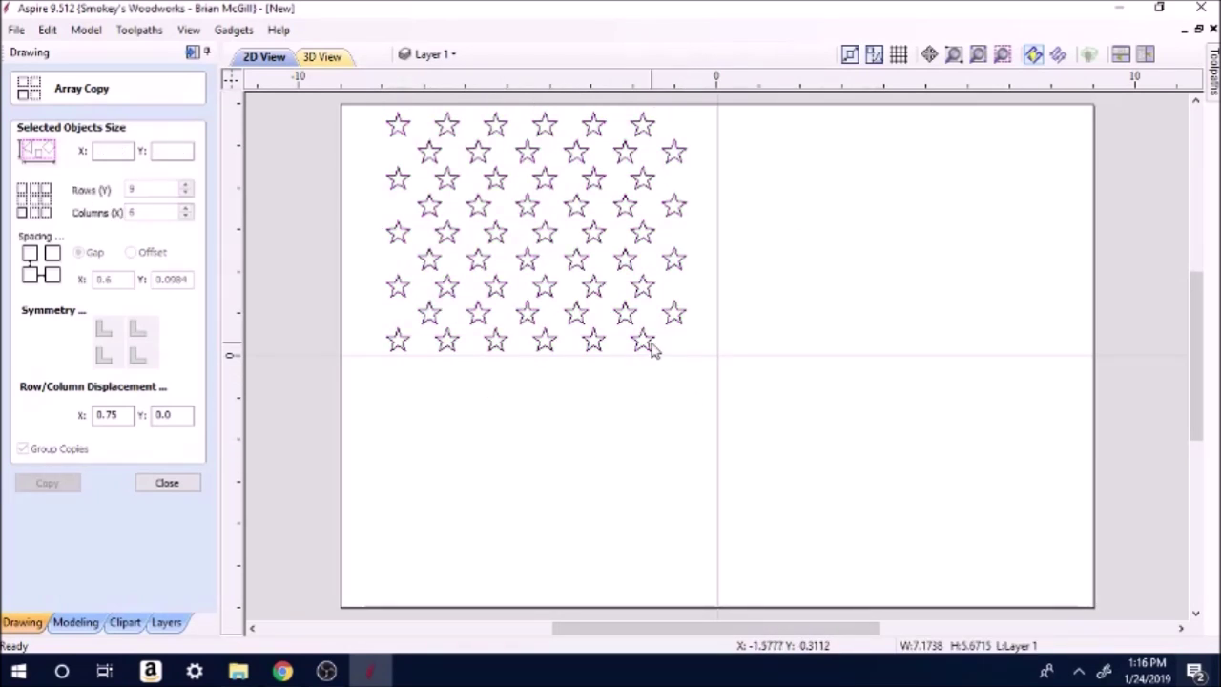
pyautogui.rightClick(653, 349)
pyautogui.moveTo(722, 444)
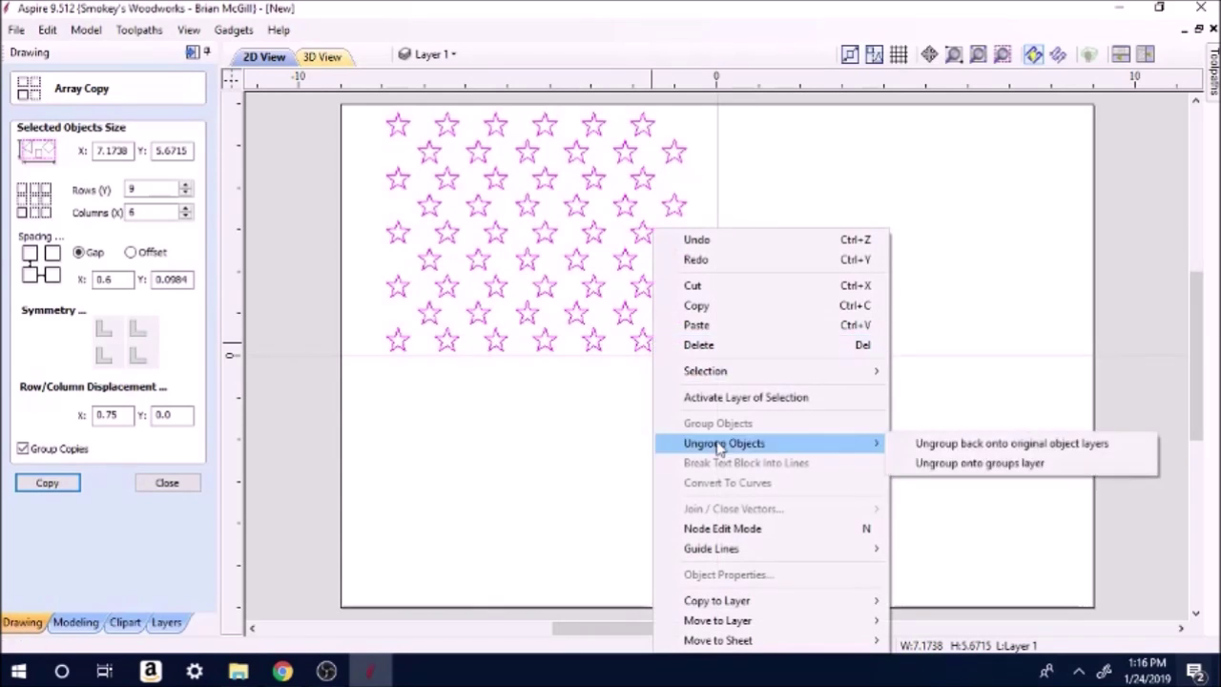
pyautogui.click(926, 462)
pyautogui.click(665, 400)
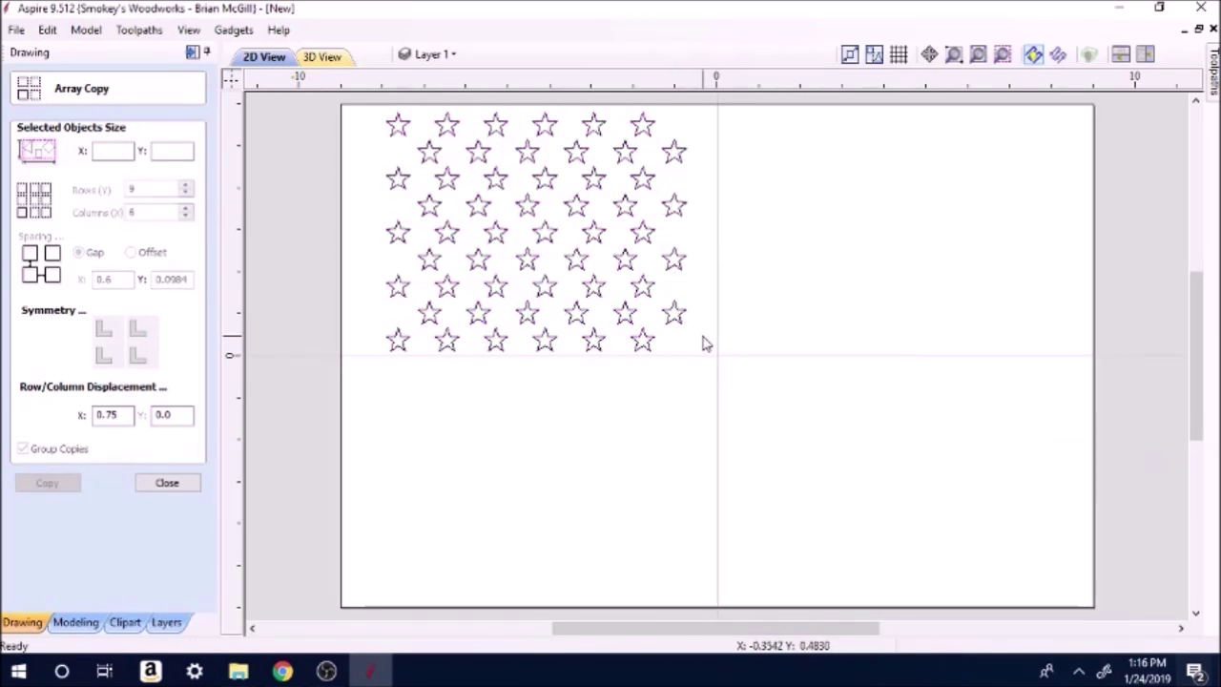
pyautogui.moveTo(703, 338); pyautogui.dragTo(664, 133)
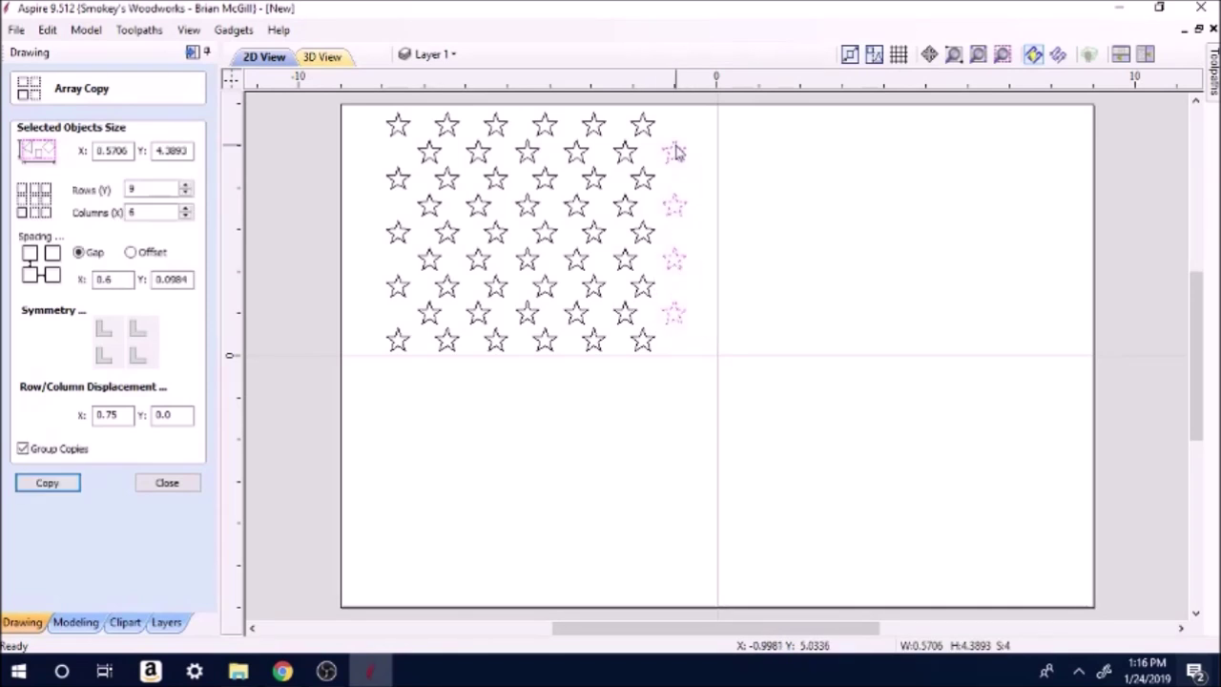
pyautogui.rightClick(679, 207)
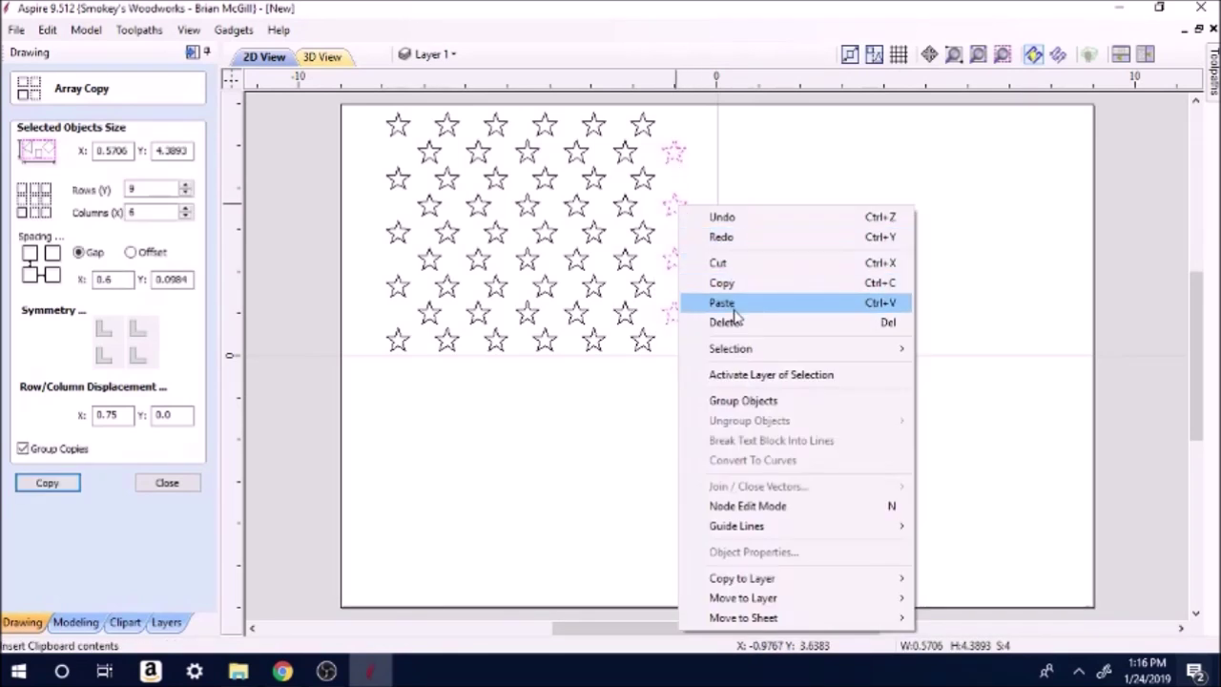
pyautogui.click(725, 324)
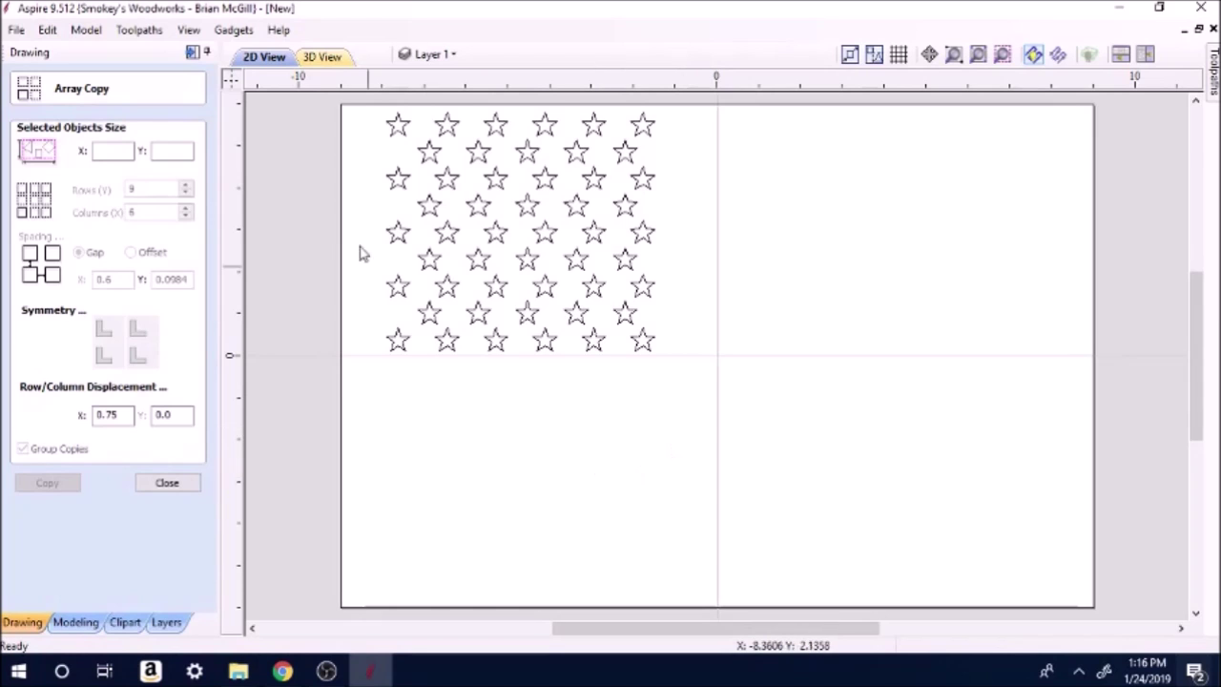
# - Group the remaining 50 stars into one object and close Array Copy
pyautogui.moveTo(362, 108); pyautogui.dragTo(663, 334)
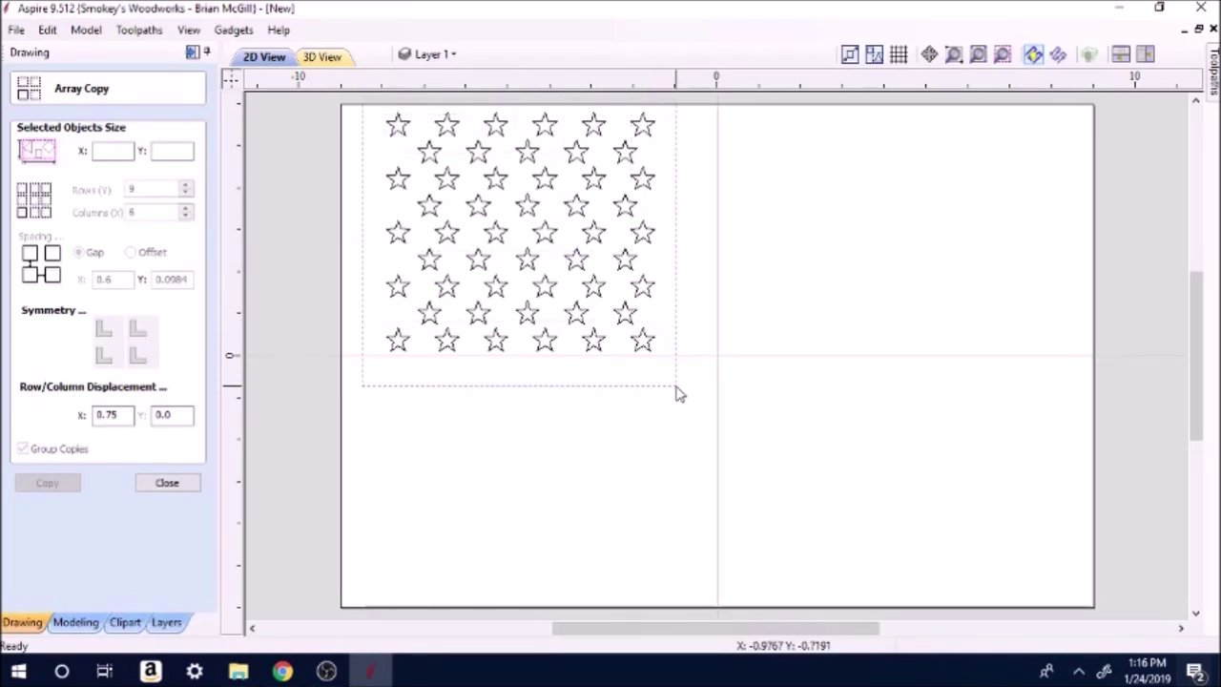
pyautogui.moveTo(675, 393); pyautogui.dragTo(676, 394)
pyautogui.rightClick(602, 346)
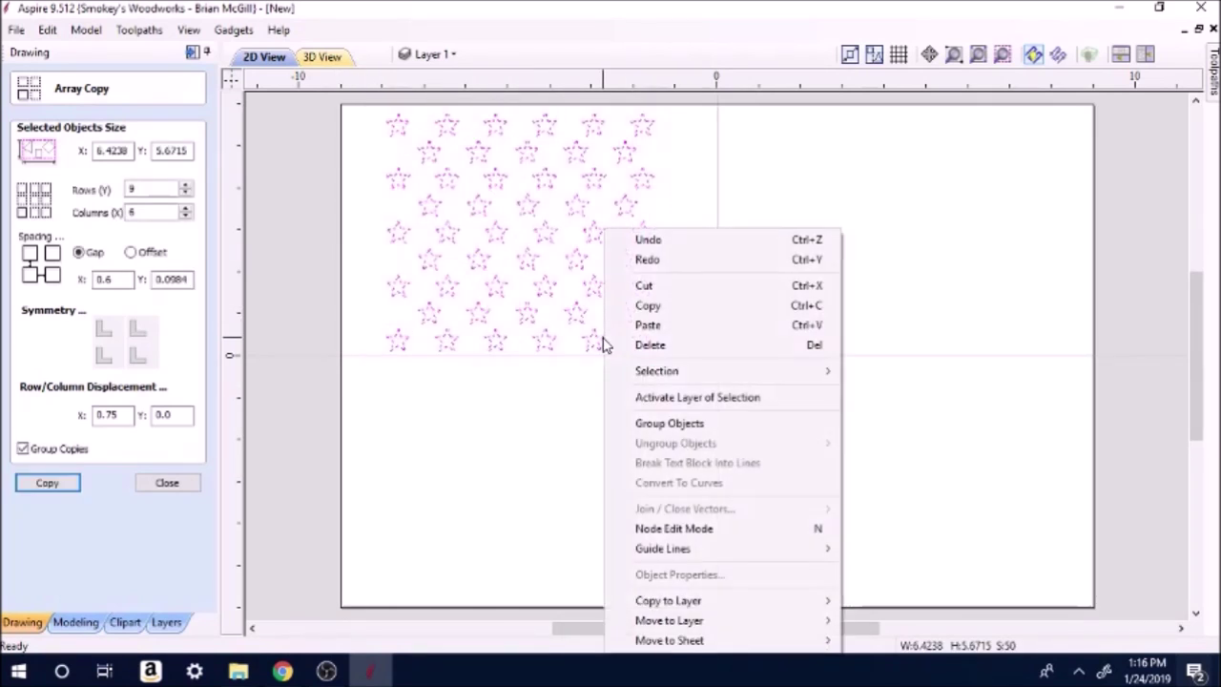
pyautogui.click(661, 422)
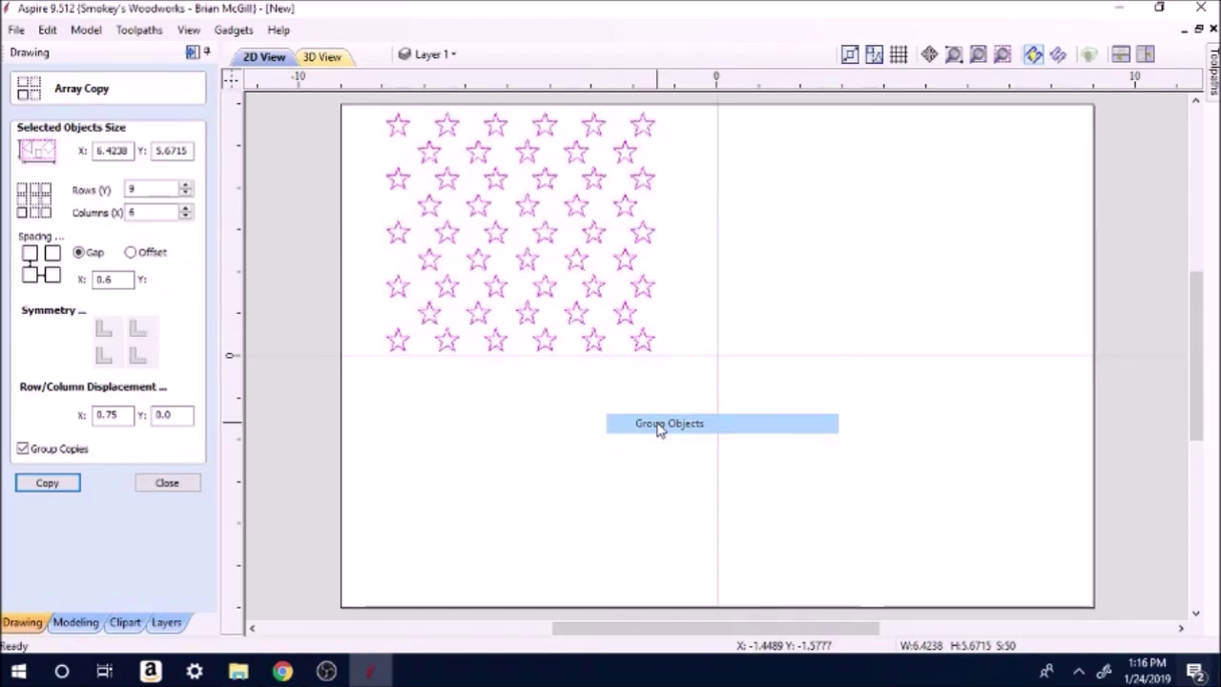
pyautogui.click(624, 404)
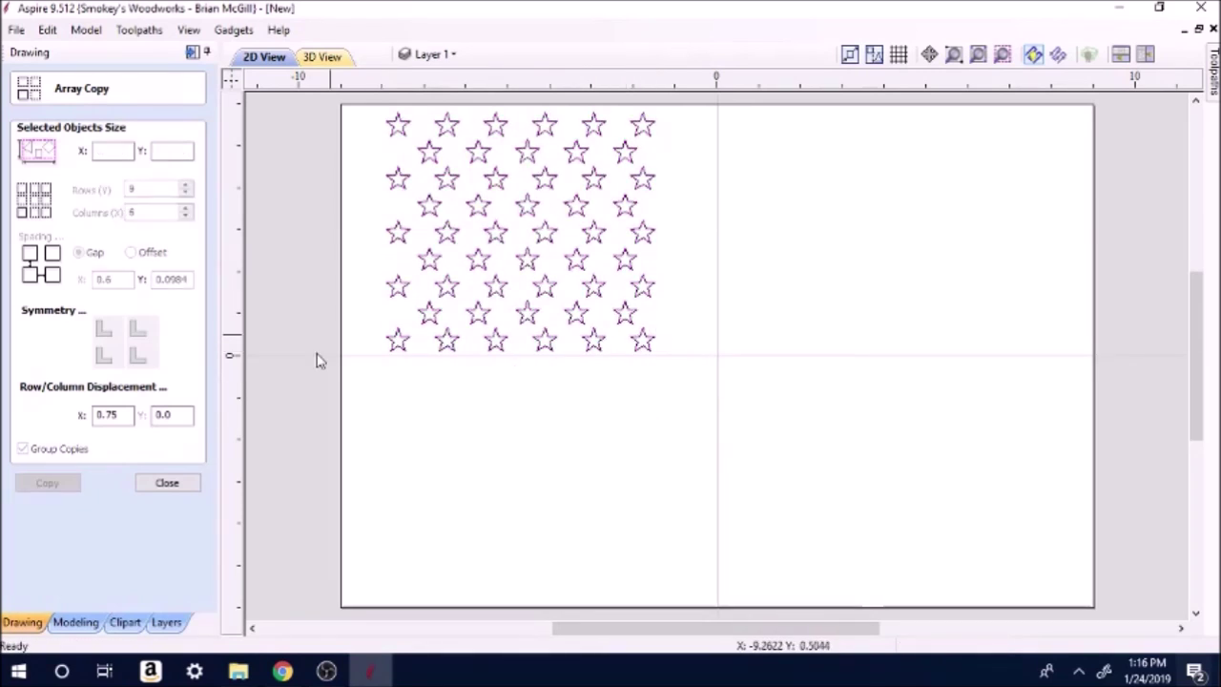
pyautogui.click(166, 484)
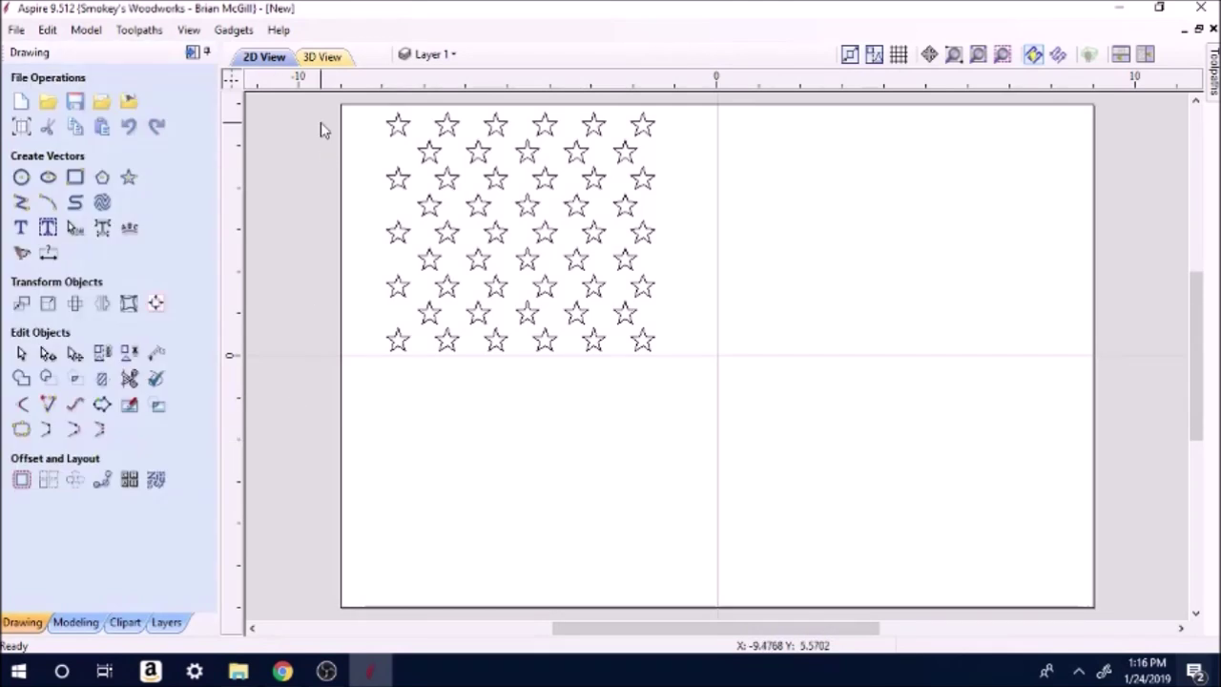
# - Draw a 7.7 × 6.3-inch rectangle from the page's top-left corner around the stars
pyautogui.click(74, 176)
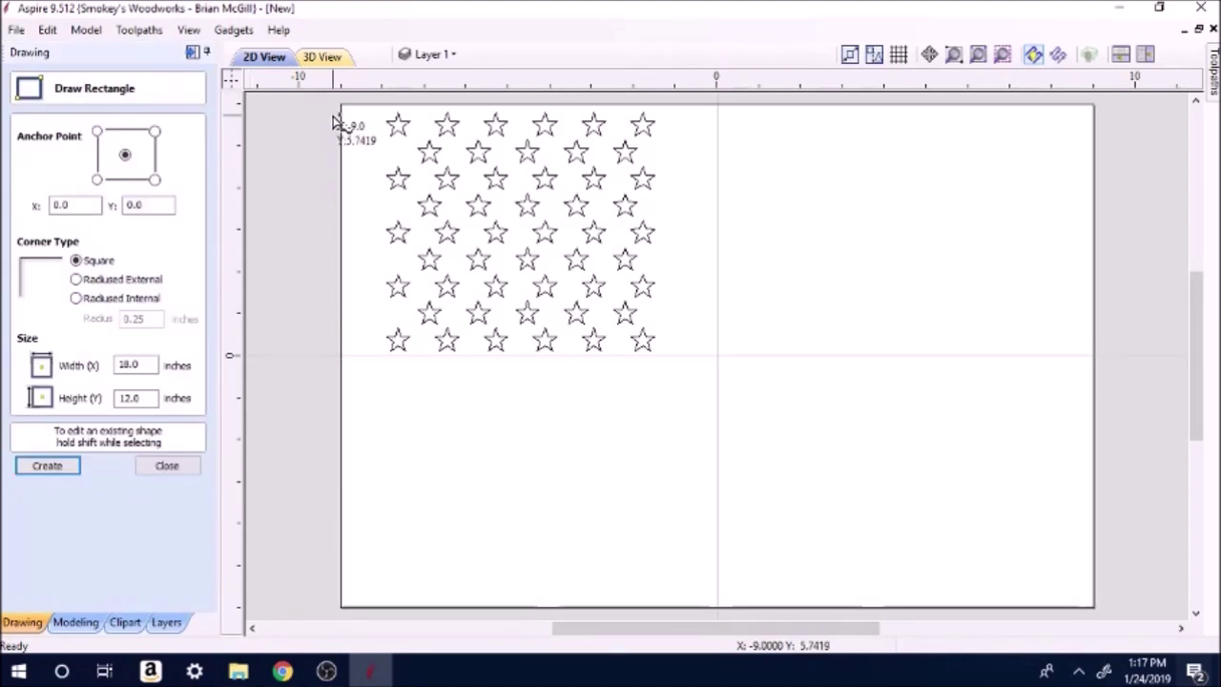
pyautogui.moveTo(341, 107); pyautogui.dragTo(675, 360)
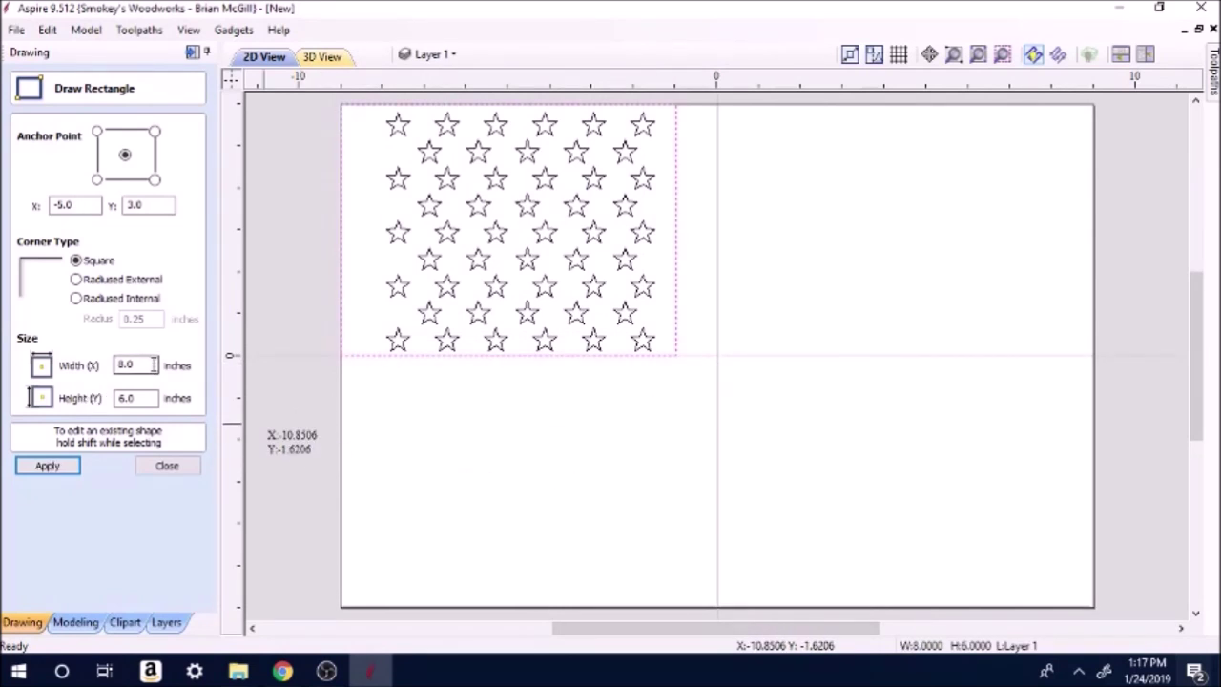
pyautogui.moveTo(152, 365); pyautogui.dragTo(117, 372)
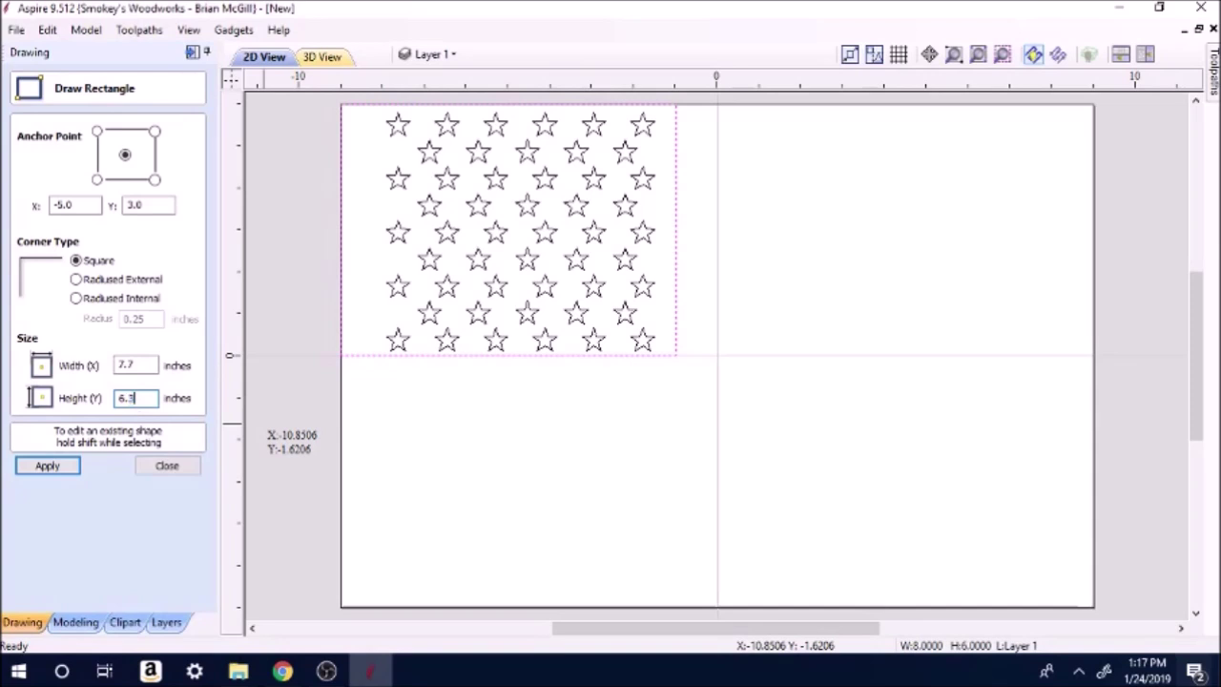
pyautogui.click(47, 465)
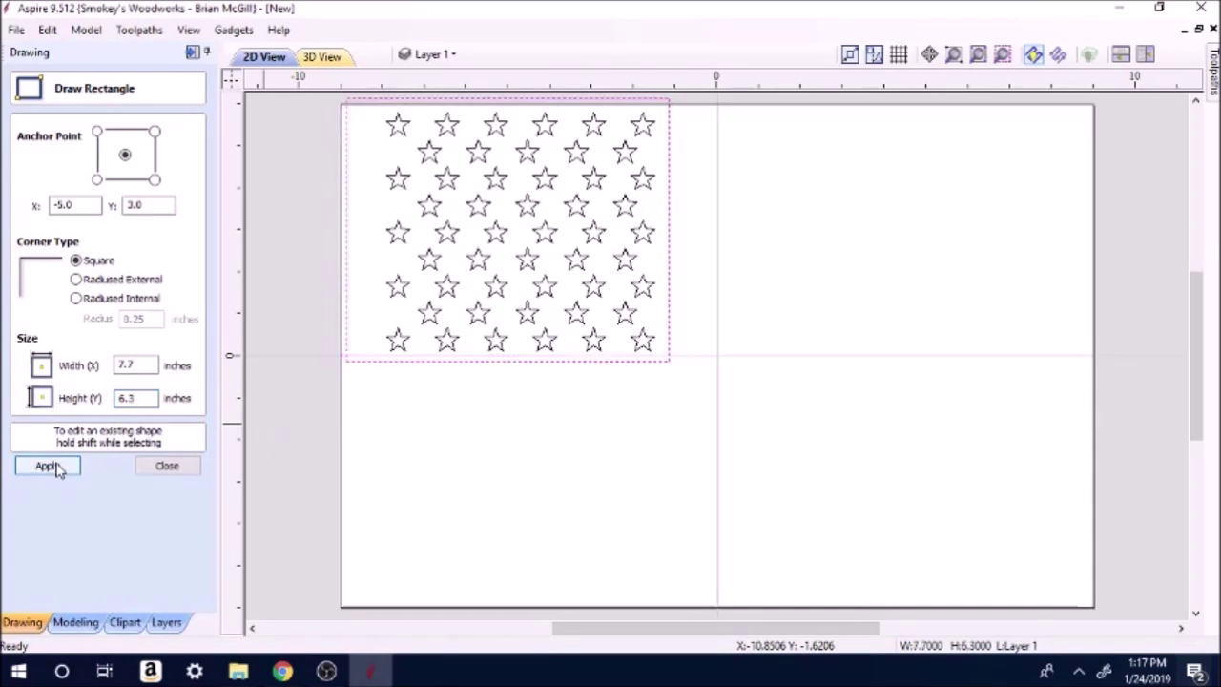
pyautogui.scroll(5, 349, 101)
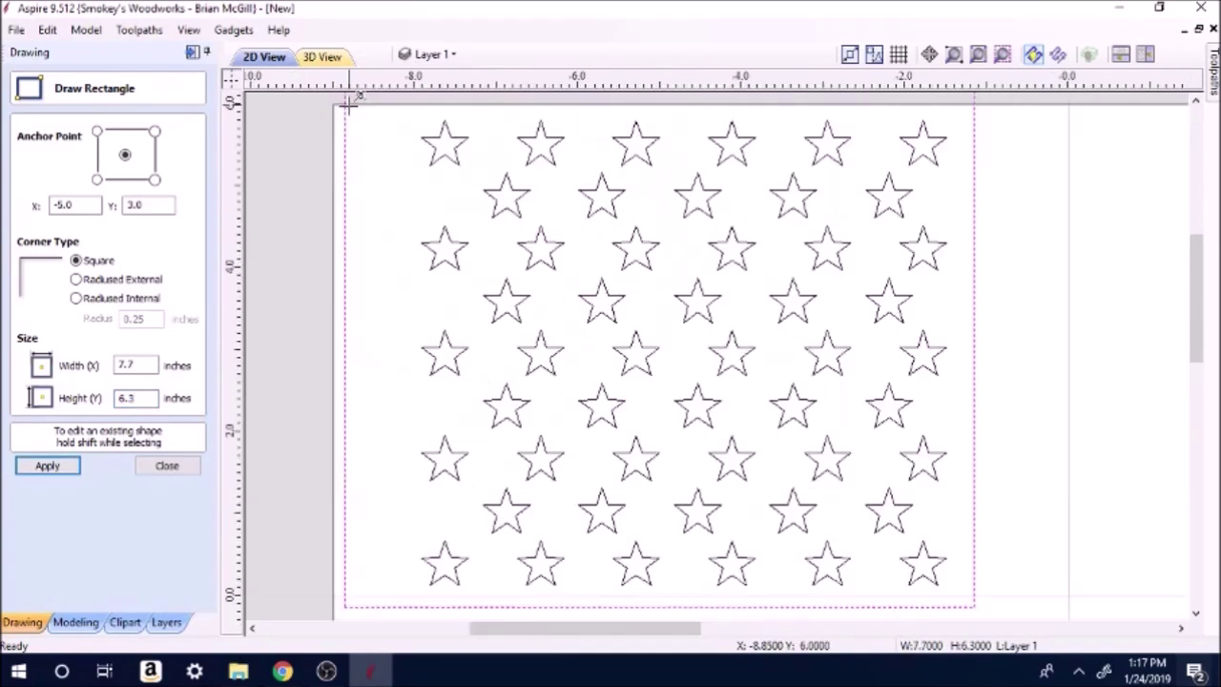
pyautogui.click(169, 468)
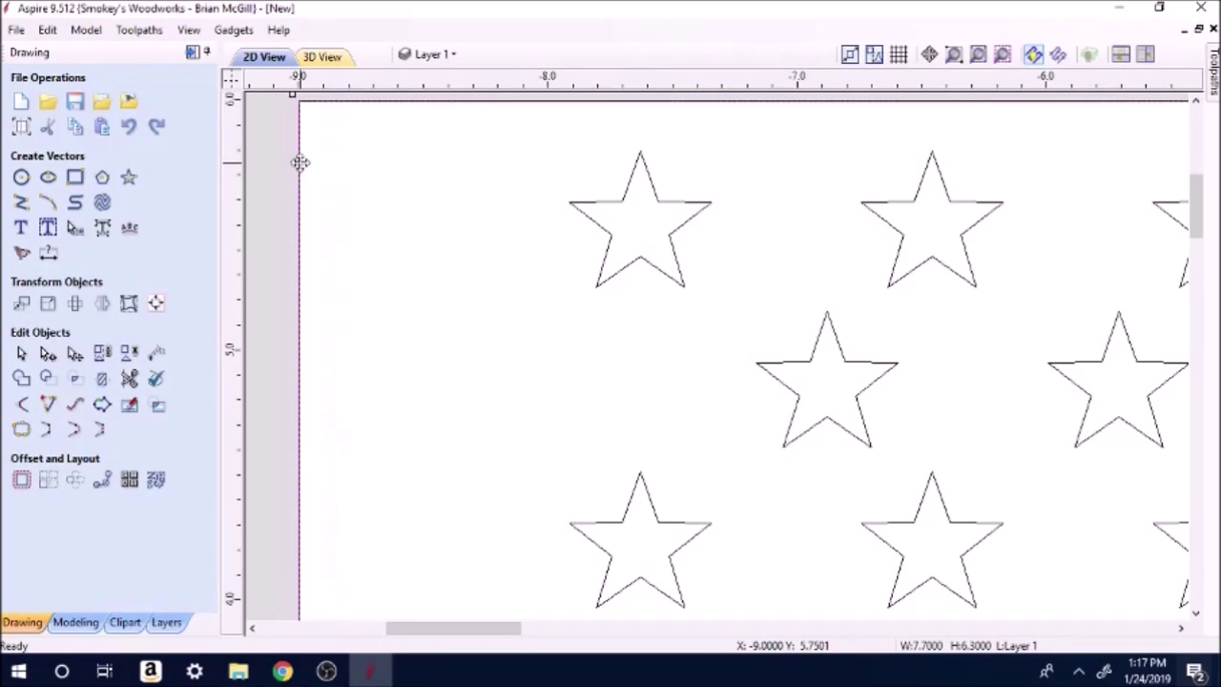
pyautogui.scroll(-3, 390, 188)
pyautogui.scroll(-1, 390, 188)
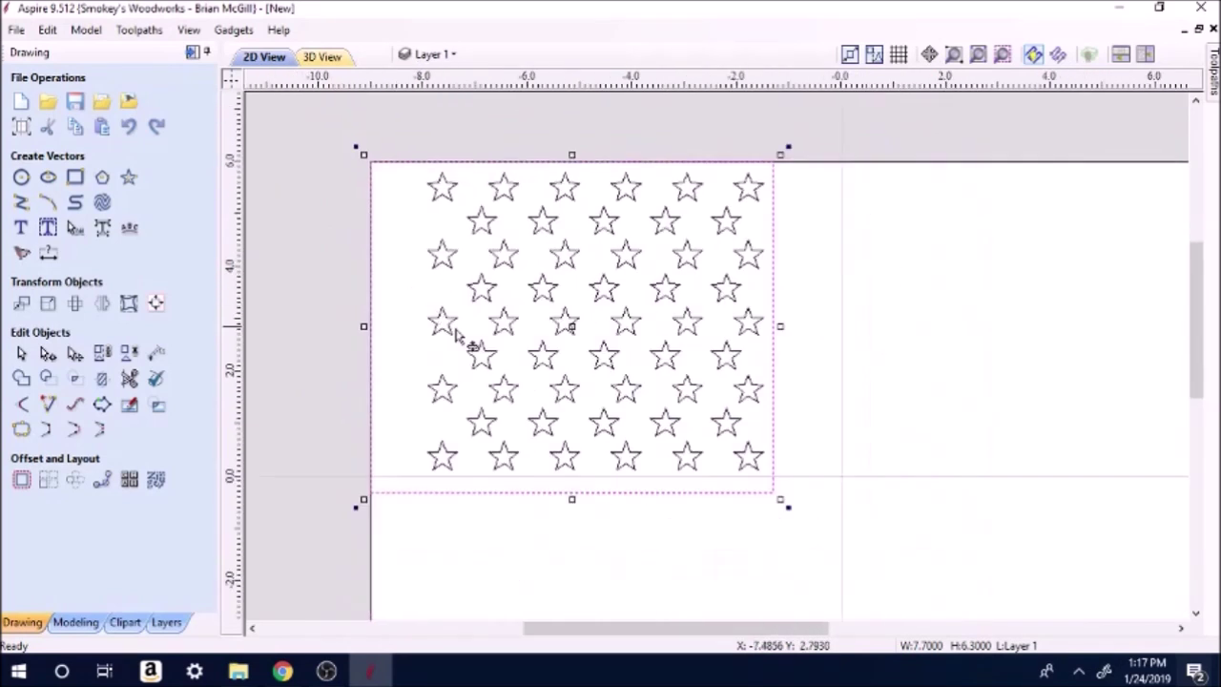
# - Centre the 50-star group inside the 7.7 × 6.3 rectangle with Align Selected Objects
pyautogui.click(458, 196)
pyautogui.click(420, 155)
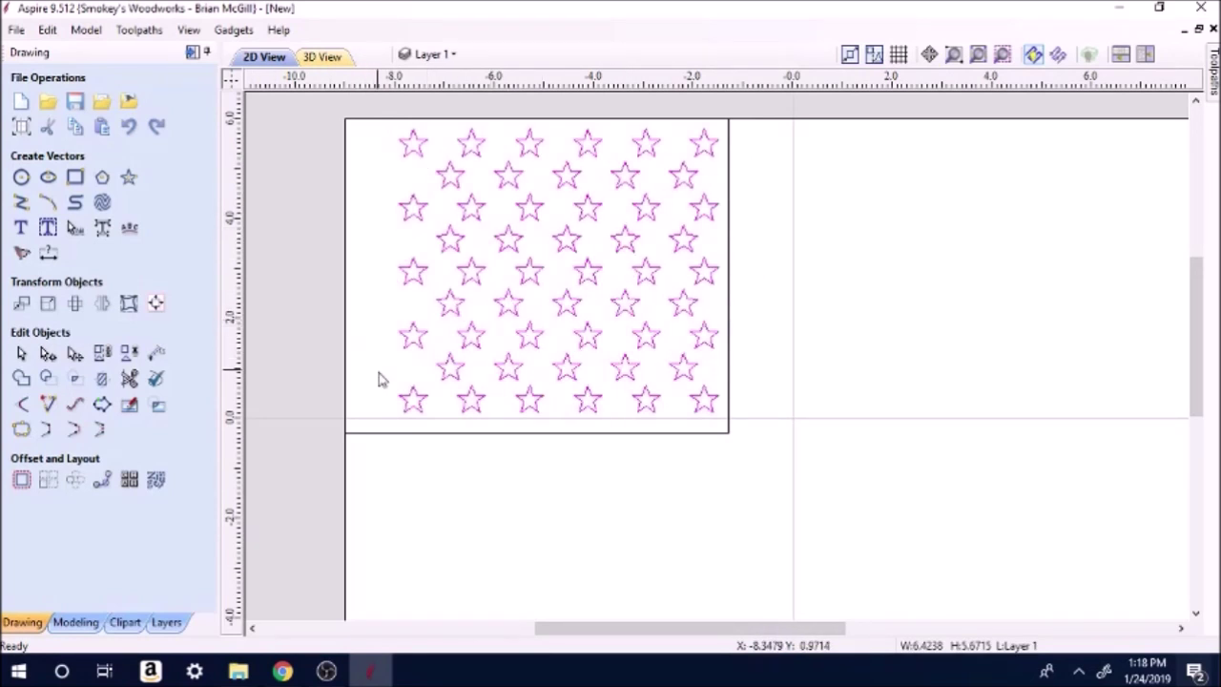
pyautogui.keyDown('shift'); pyautogui.click(379, 433); pyautogui.keyUp('shift')
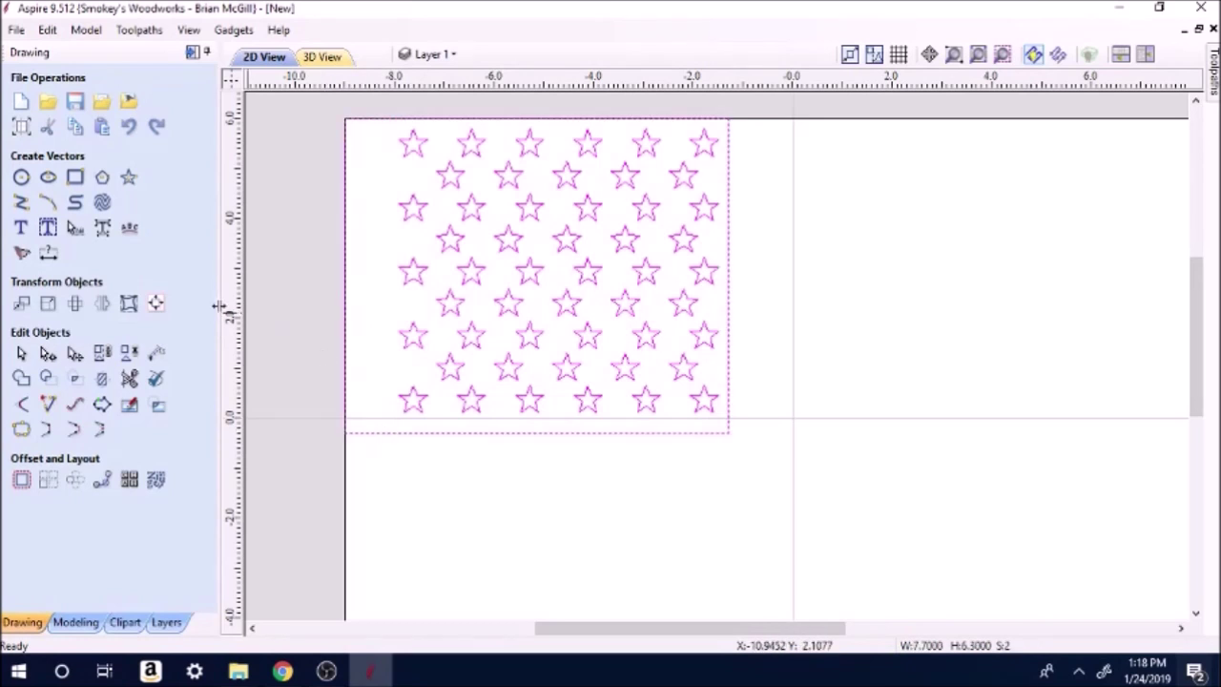
pyautogui.click(155, 303)
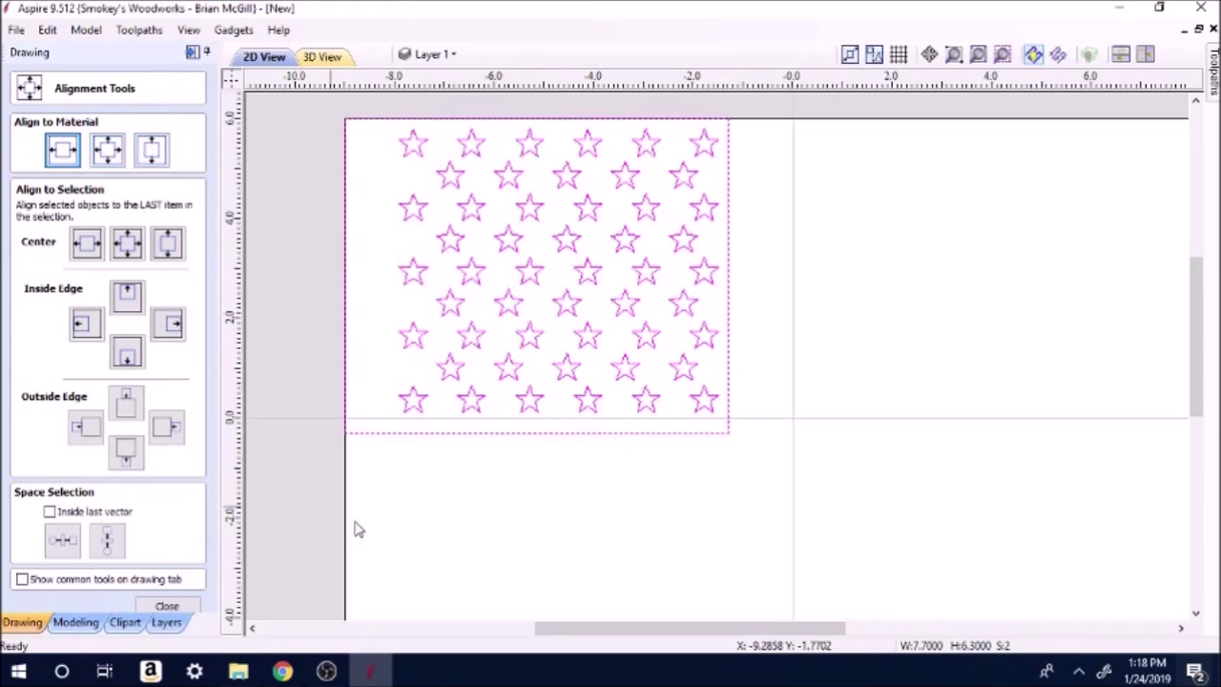
pyautogui.click(129, 244)
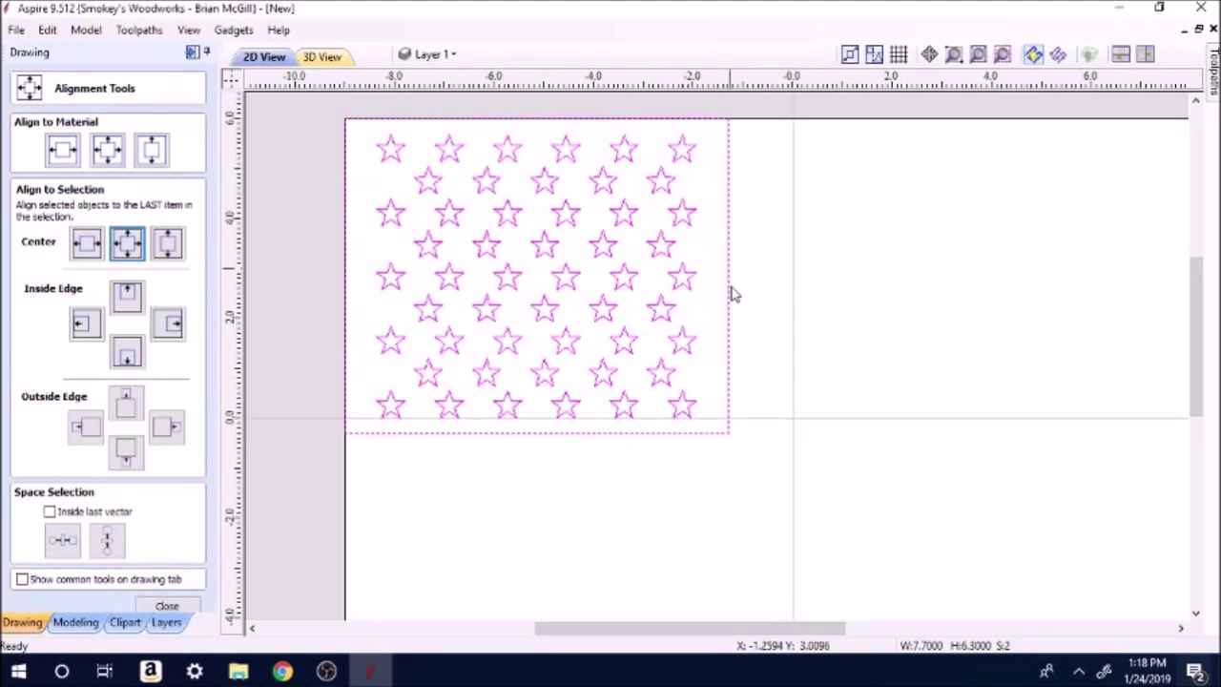
pyautogui.click(649, 522)
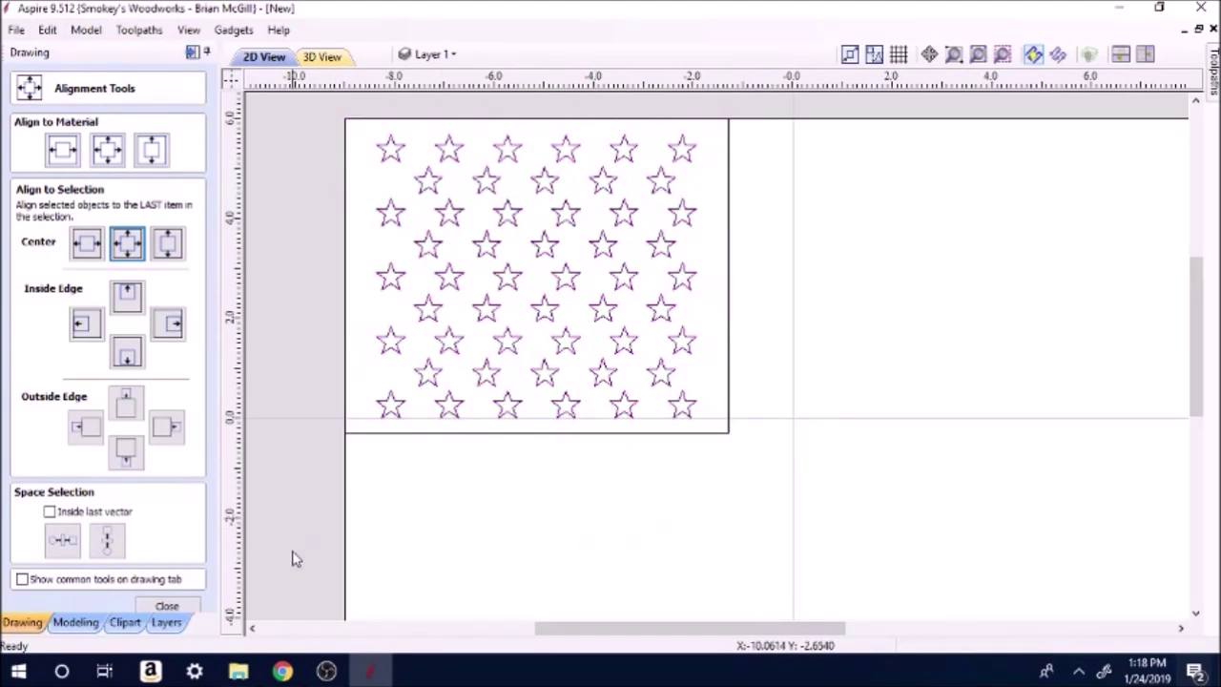
pyautogui.click(167, 606)
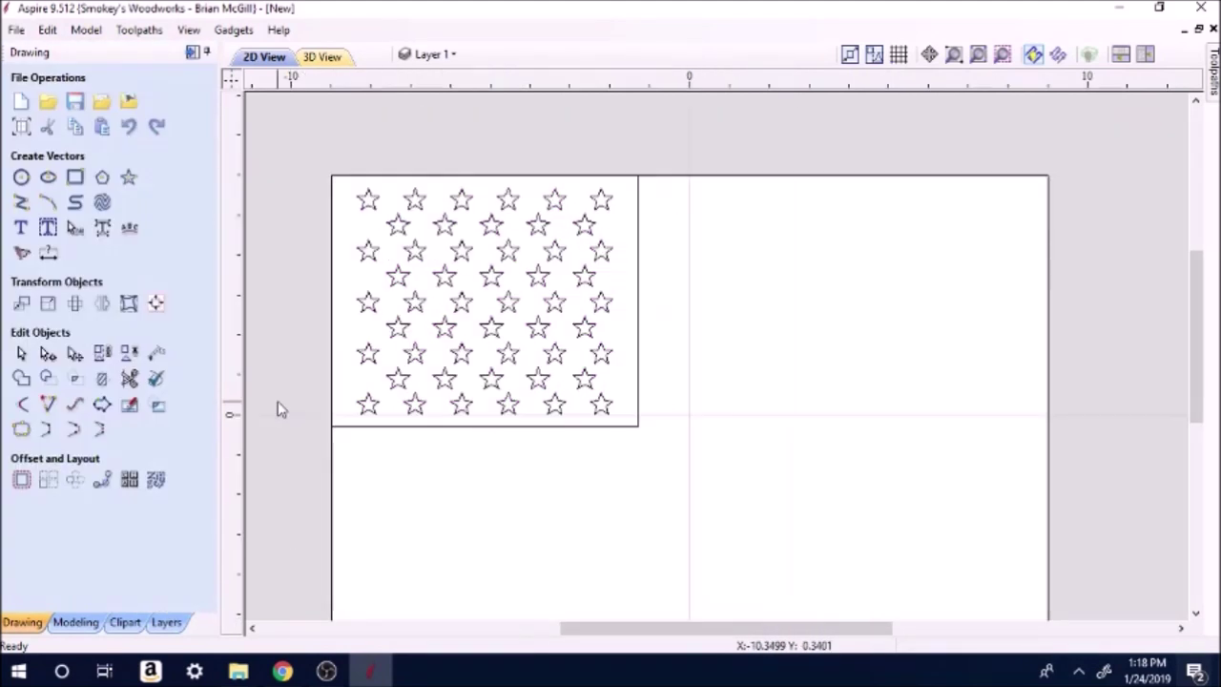
pyautogui.scroll(-1, 278, 400)
# - Draw a full-width strip along the bottom edge with height 0.9231 inches
pyautogui.scroll(-1, 277, 400)
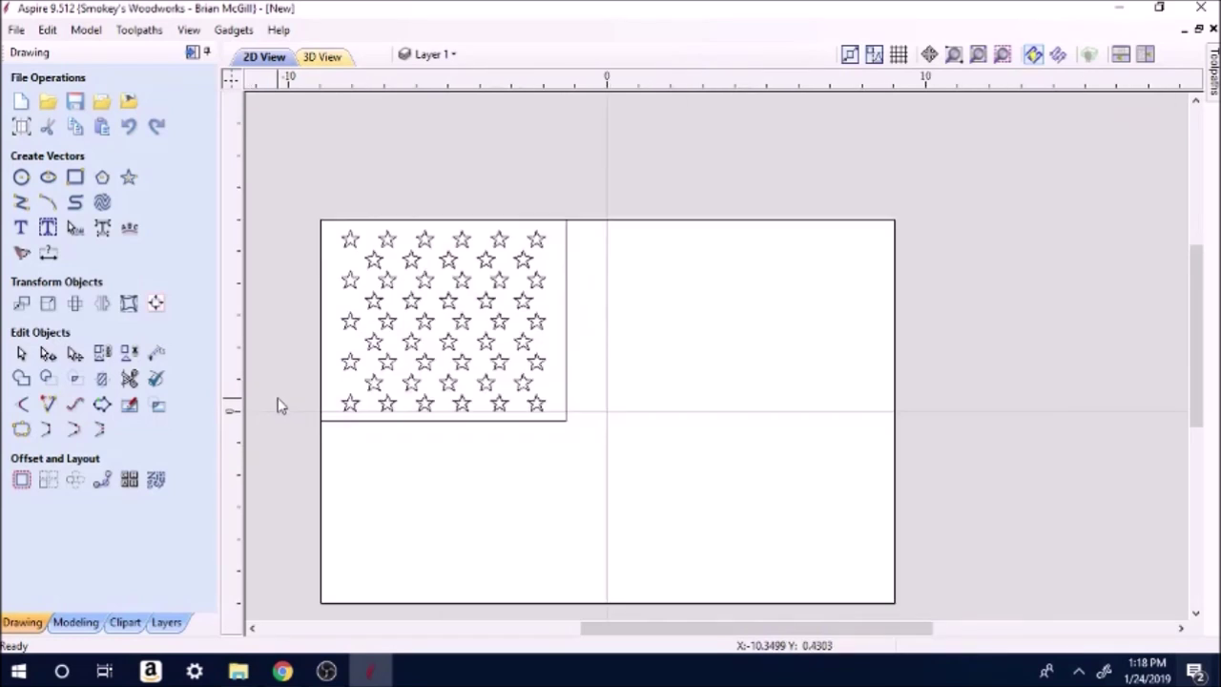
pyautogui.click(74, 176)
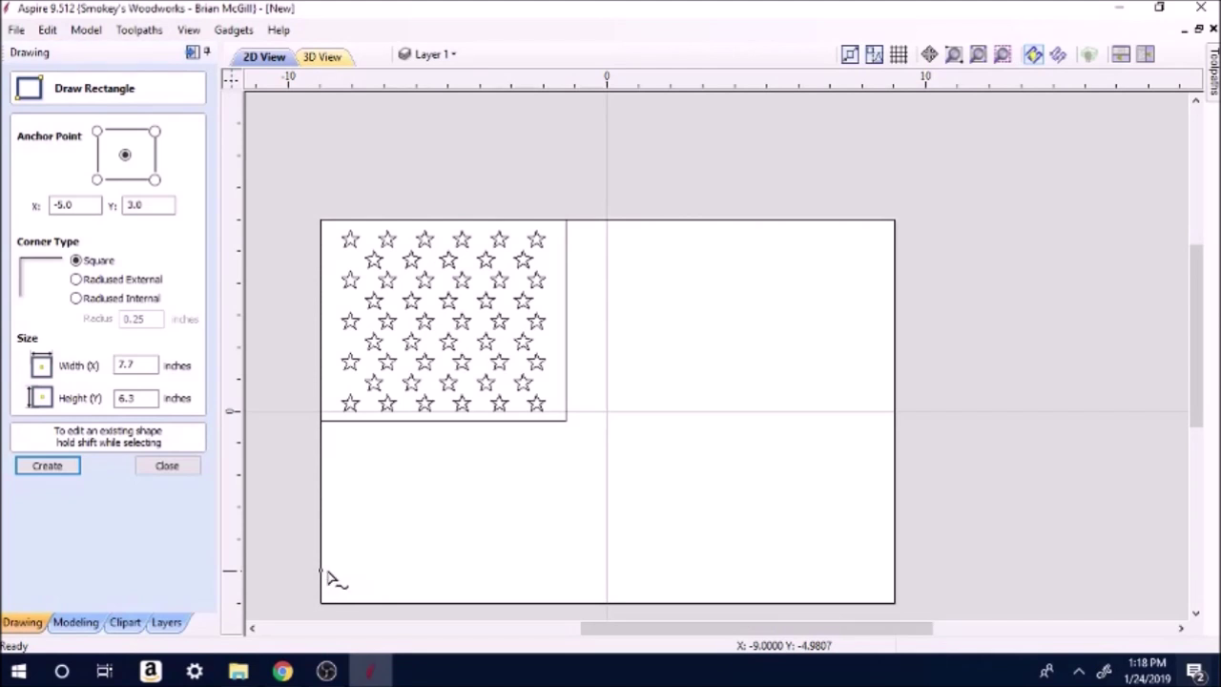
pyautogui.moveTo(321, 571); pyautogui.dragTo(893, 604)
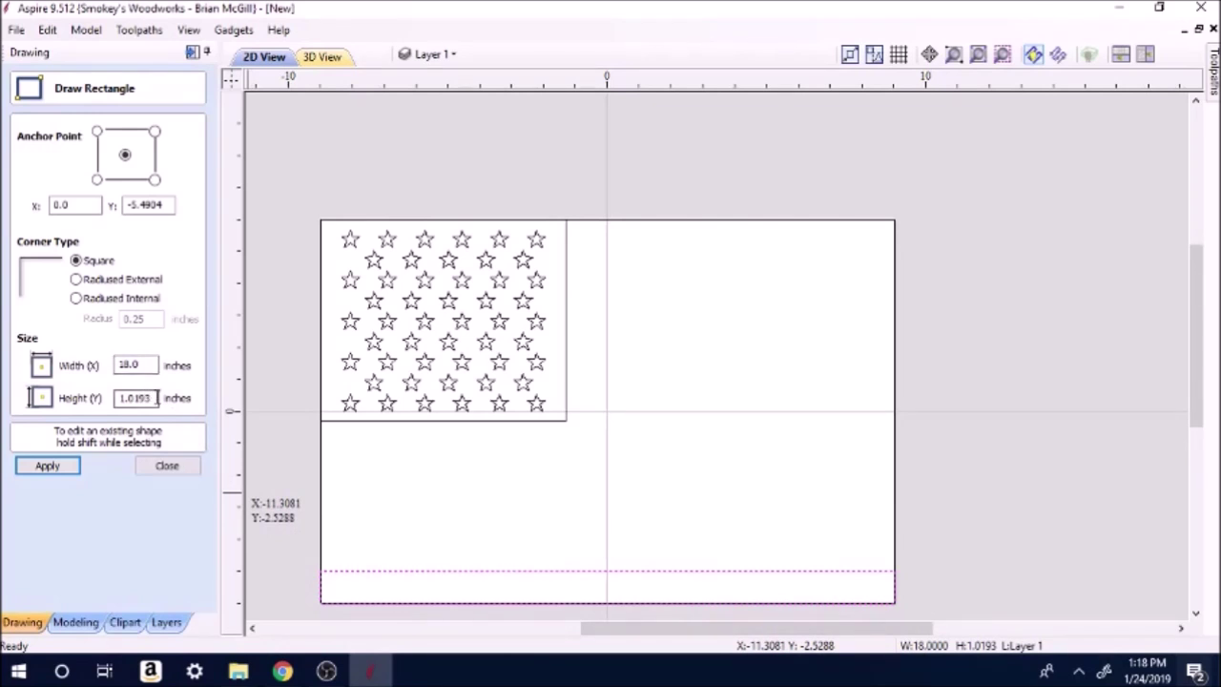
pyautogui.moveTo(155, 397); pyautogui.dragTo(101, 399)
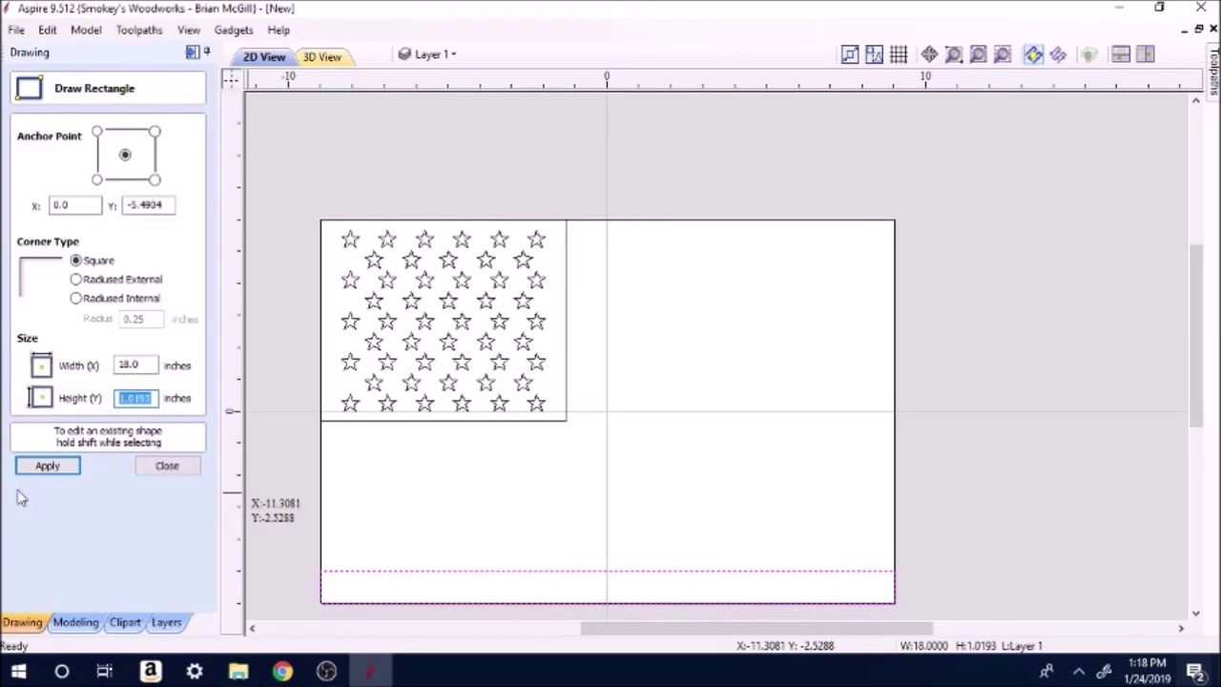
pyautogui.write('.9231')
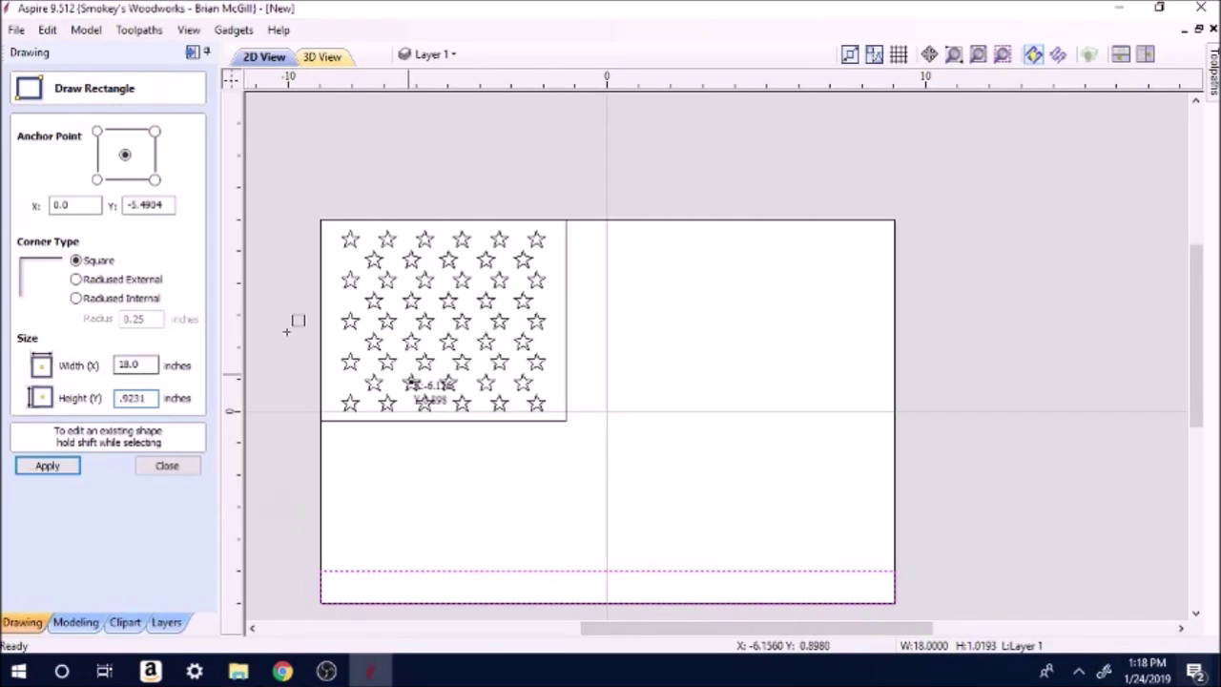
pyautogui.click(59, 465)
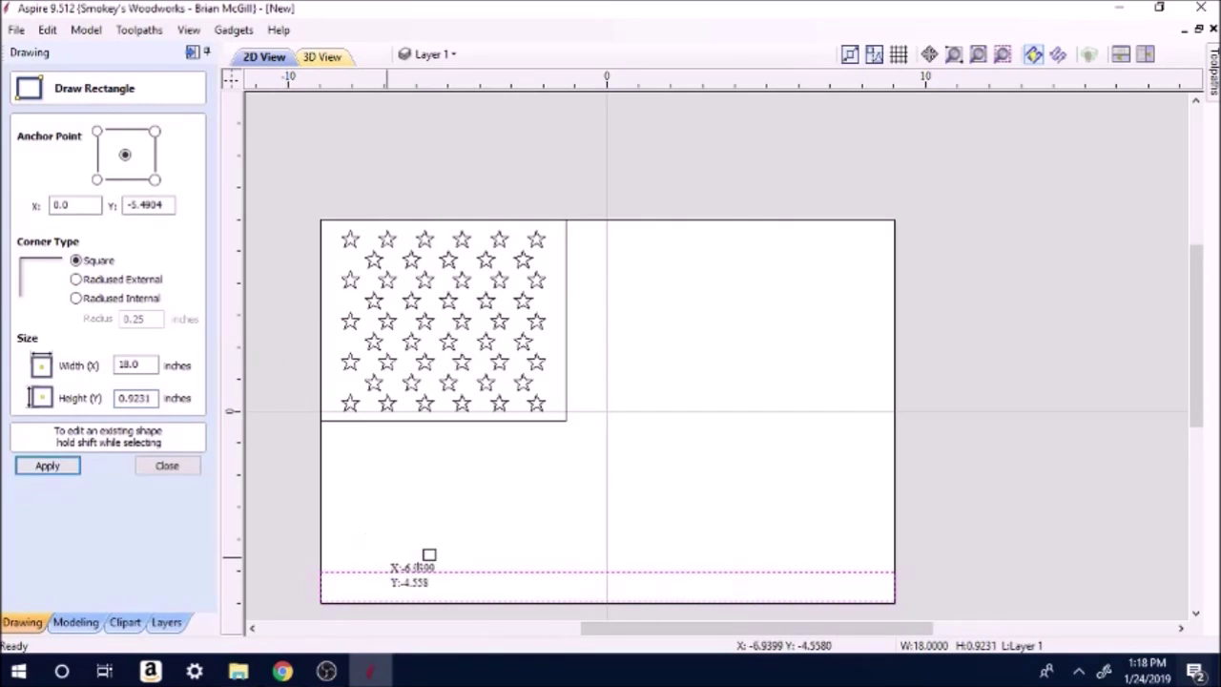
pyautogui.scroll(4, 621, 616)
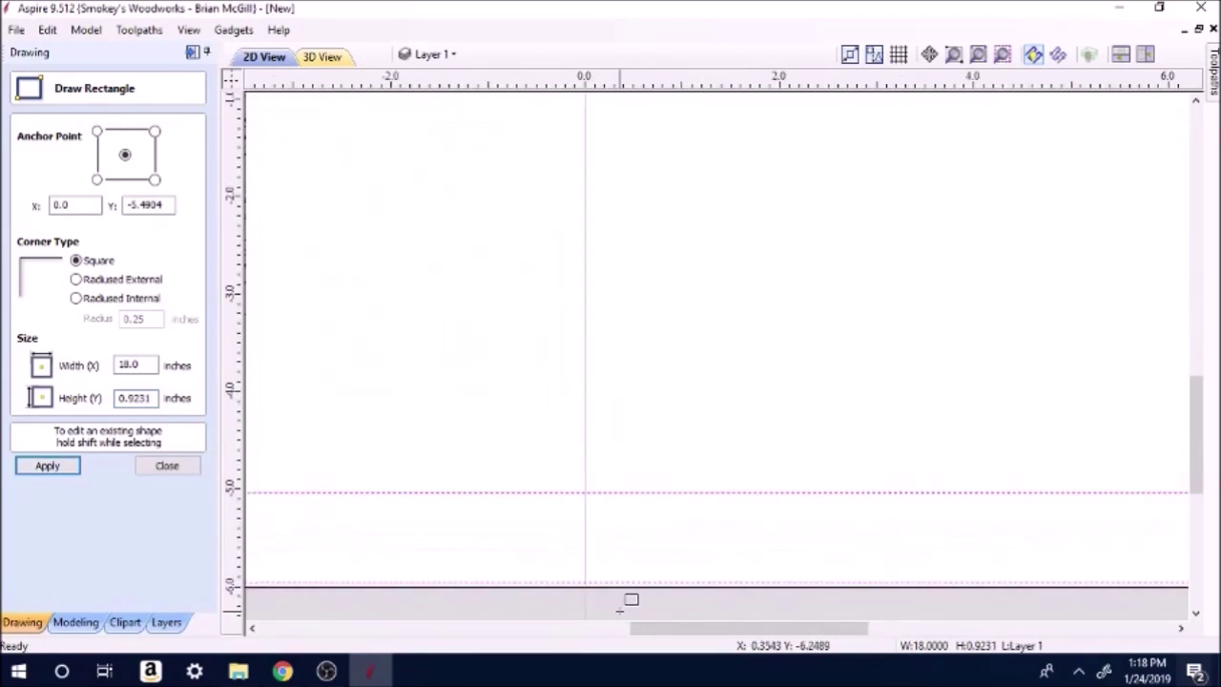
pyautogui.click(168, 467)
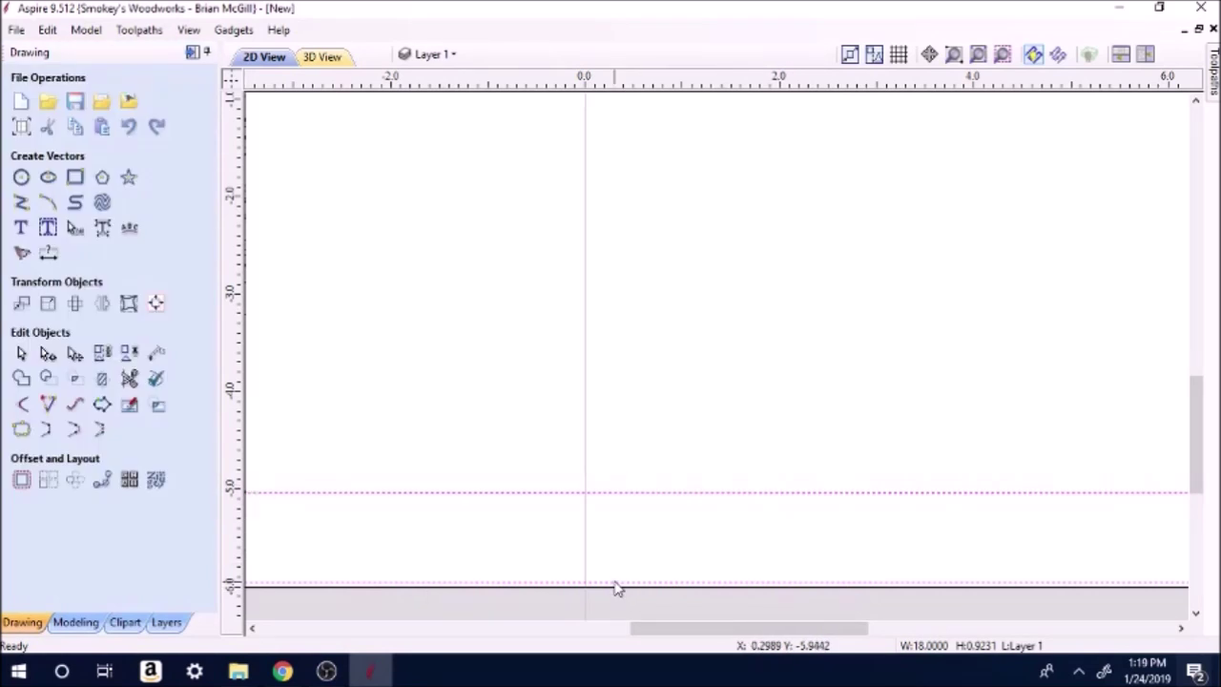
pyautogui.scroll(2, 591, 618)
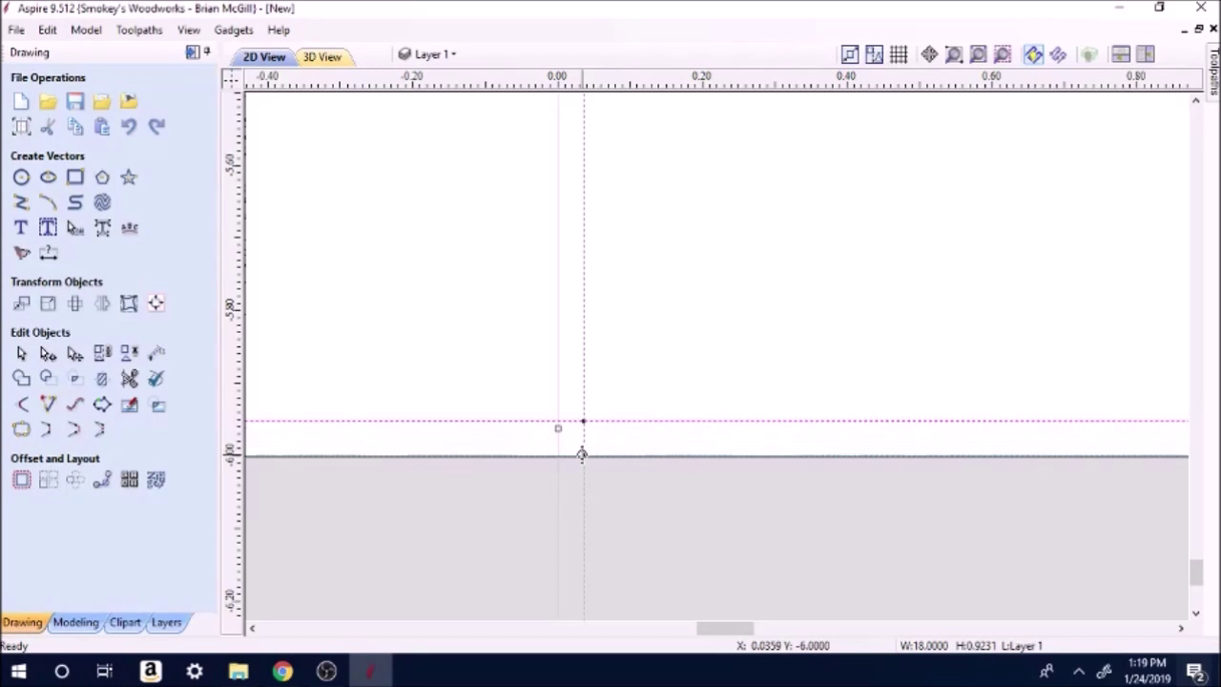
pyautogui.scroll(-4, 570, 482)
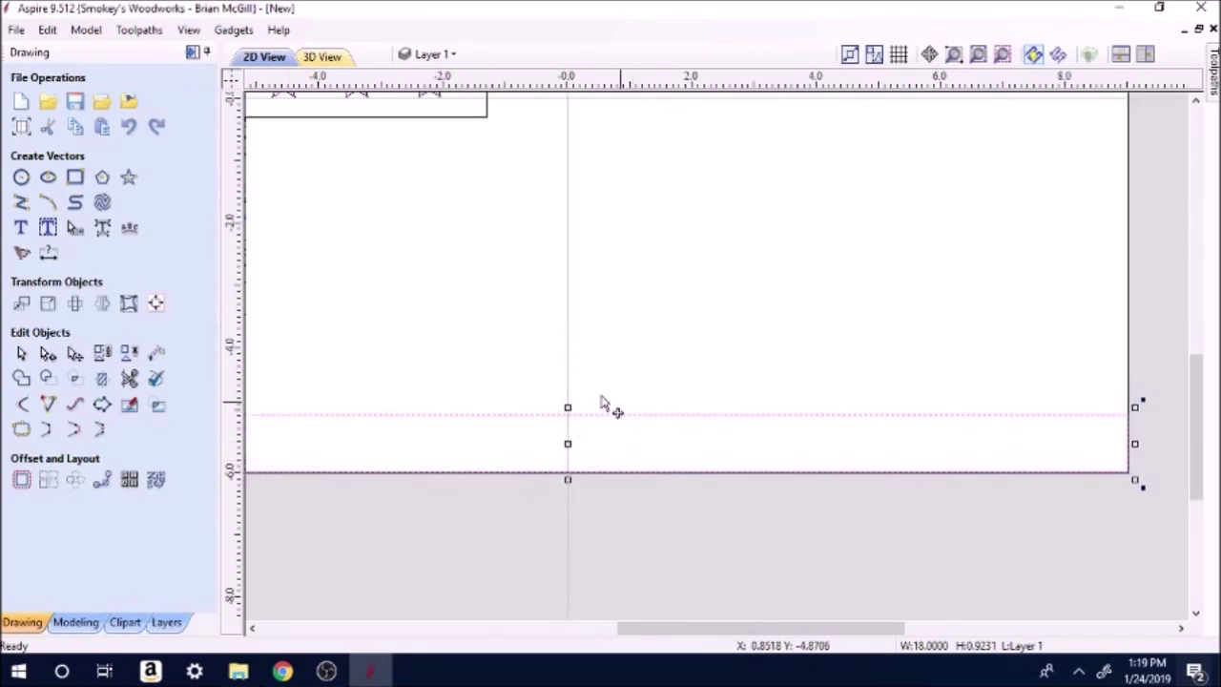
# - Array the bottom stripe into 13 rows with the X and Y gaps cleared
pyautogui.click(48, 479)
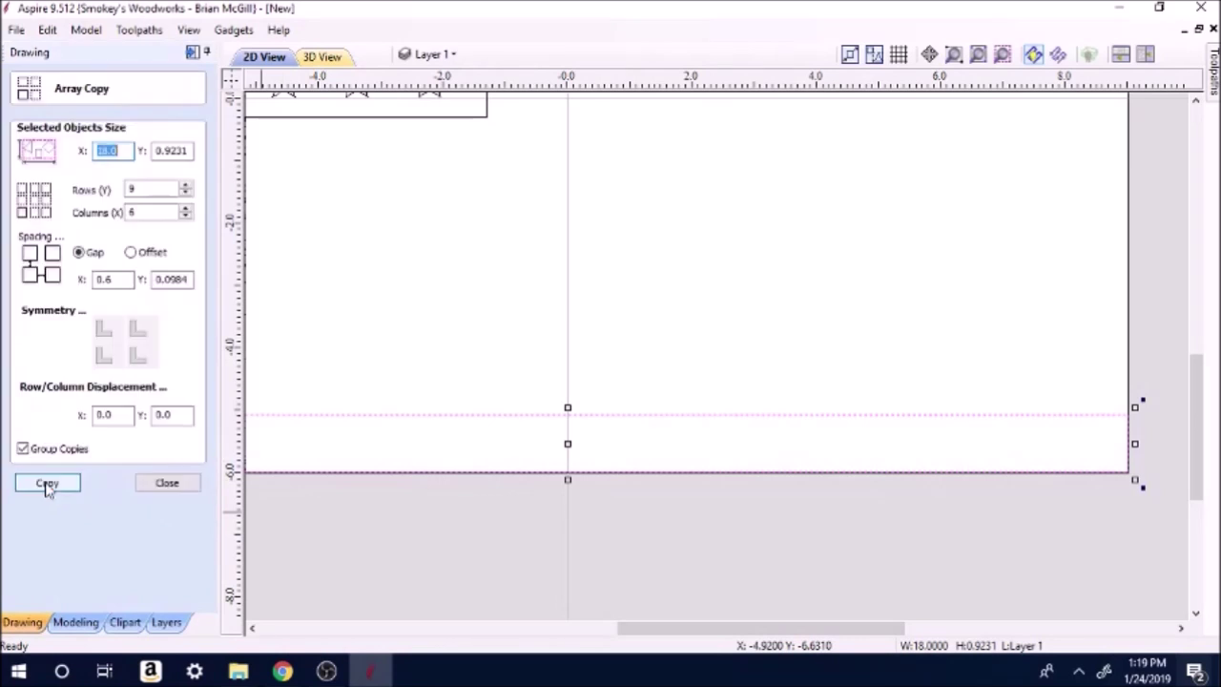
pyautogui.click(155, 191)
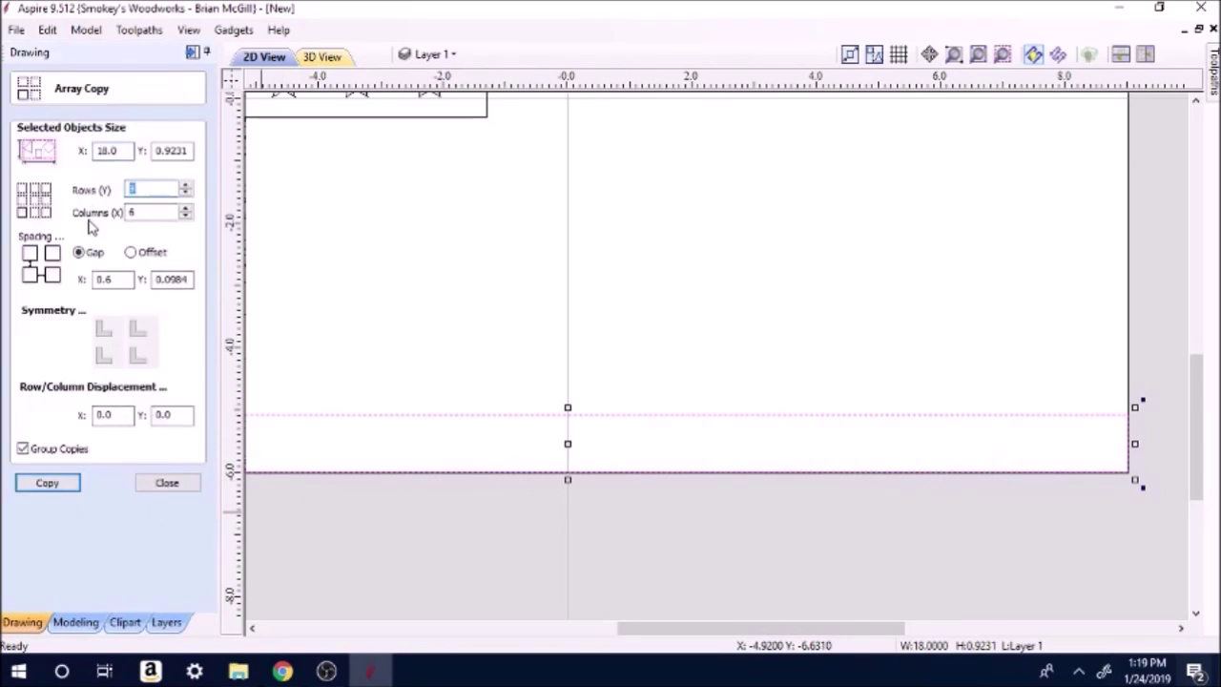
pyautogui.write('13')
pyautogui.press('Tab')
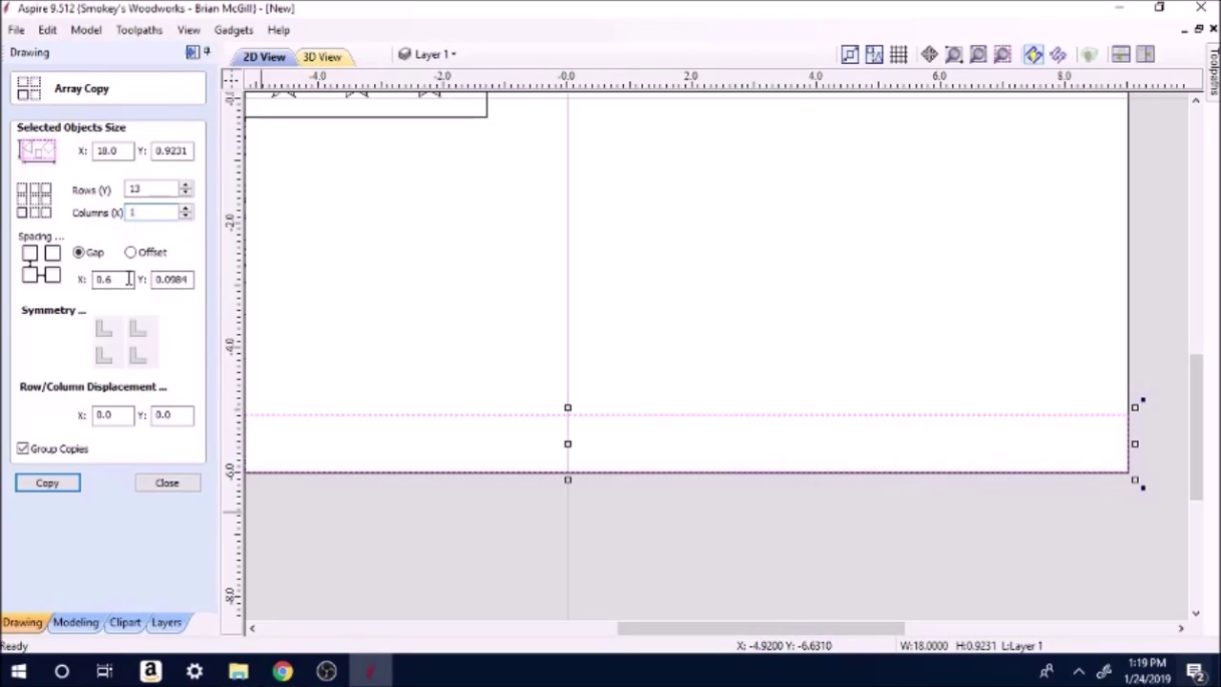
pyautogui.moveTo(129, 278); pyautogui.dragTo(67, 278)
pyautogui.press('BackSpace')
pyautogui.moveTo(189, 278); pyautogui.dragTo(99, 277)
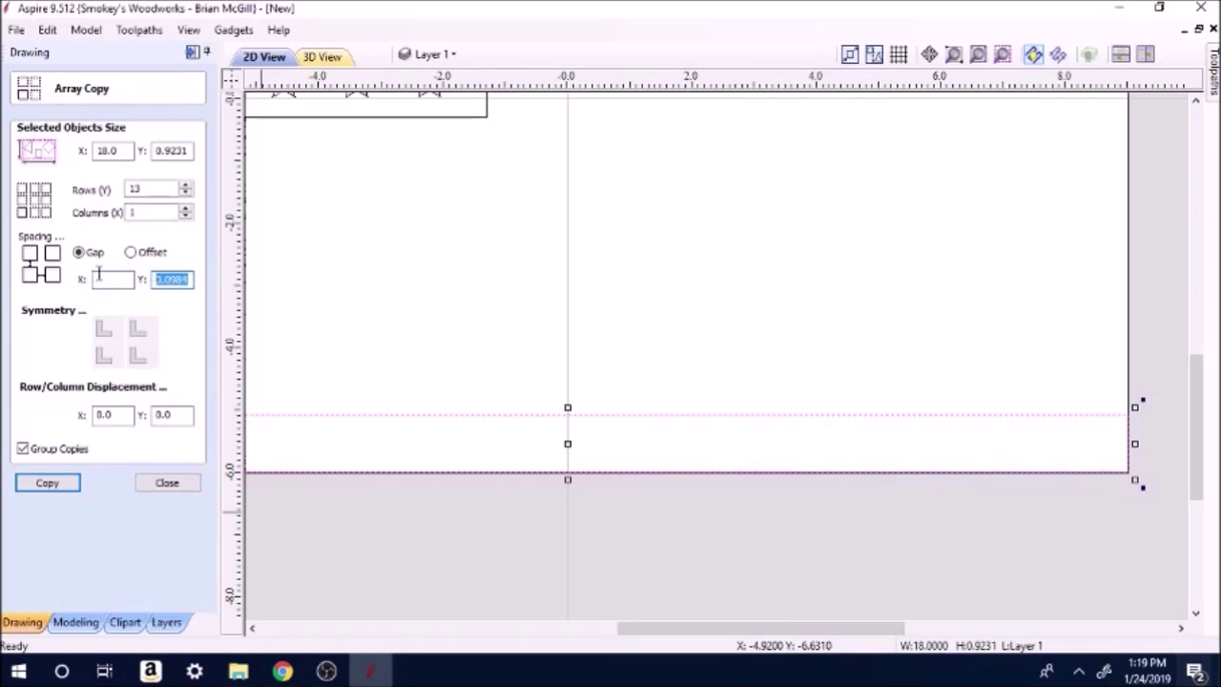
pyautogui.press('BackSpace')
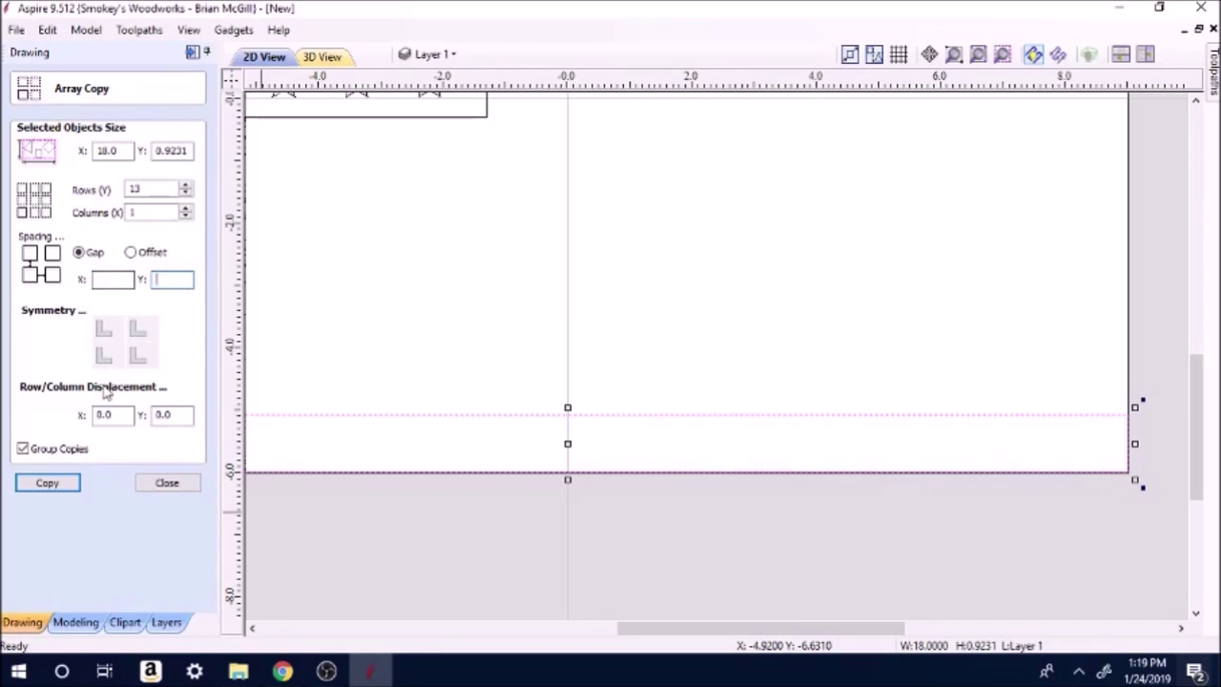
pyautogui.click(48, 482)
pyautogui.scroll(-3, 353, 414)
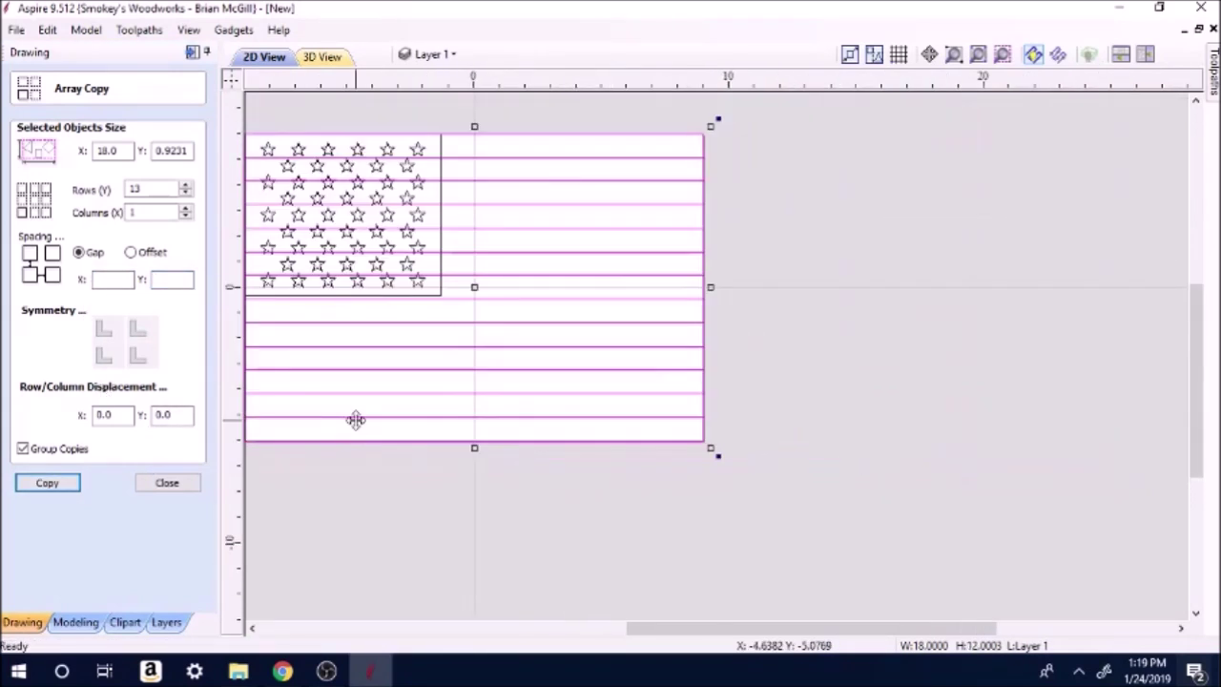
pyautogui.scroll(-1, 324, 417)
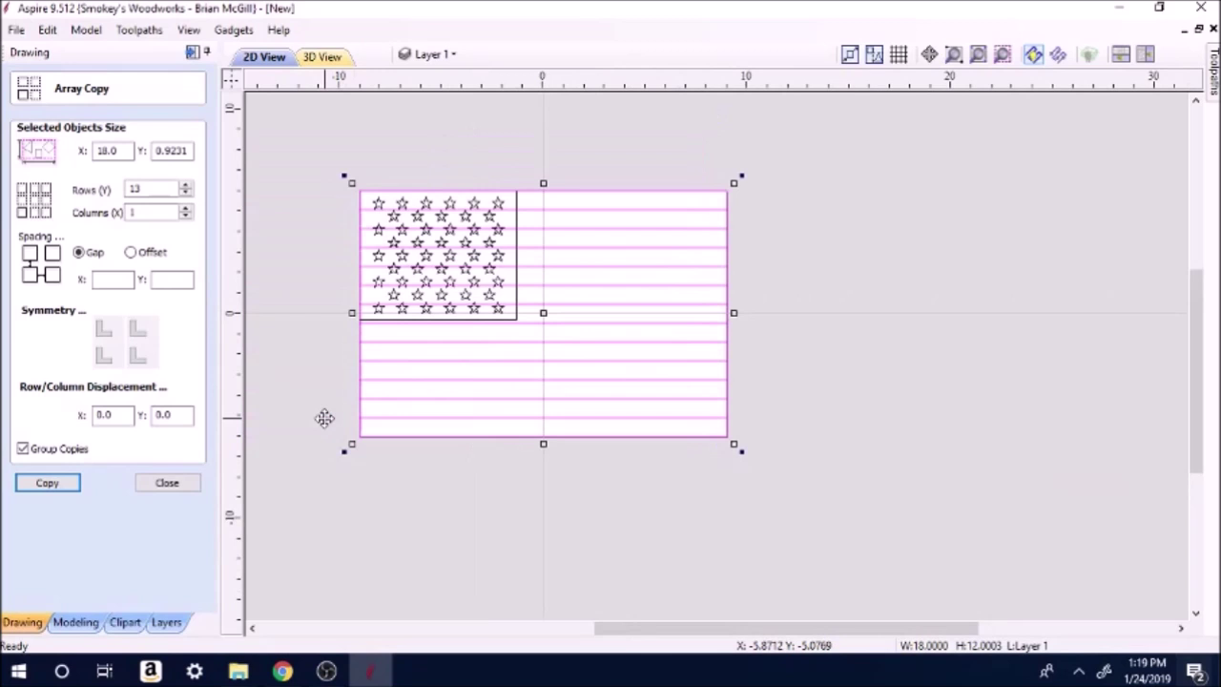
pyautogui.click(401, 461)
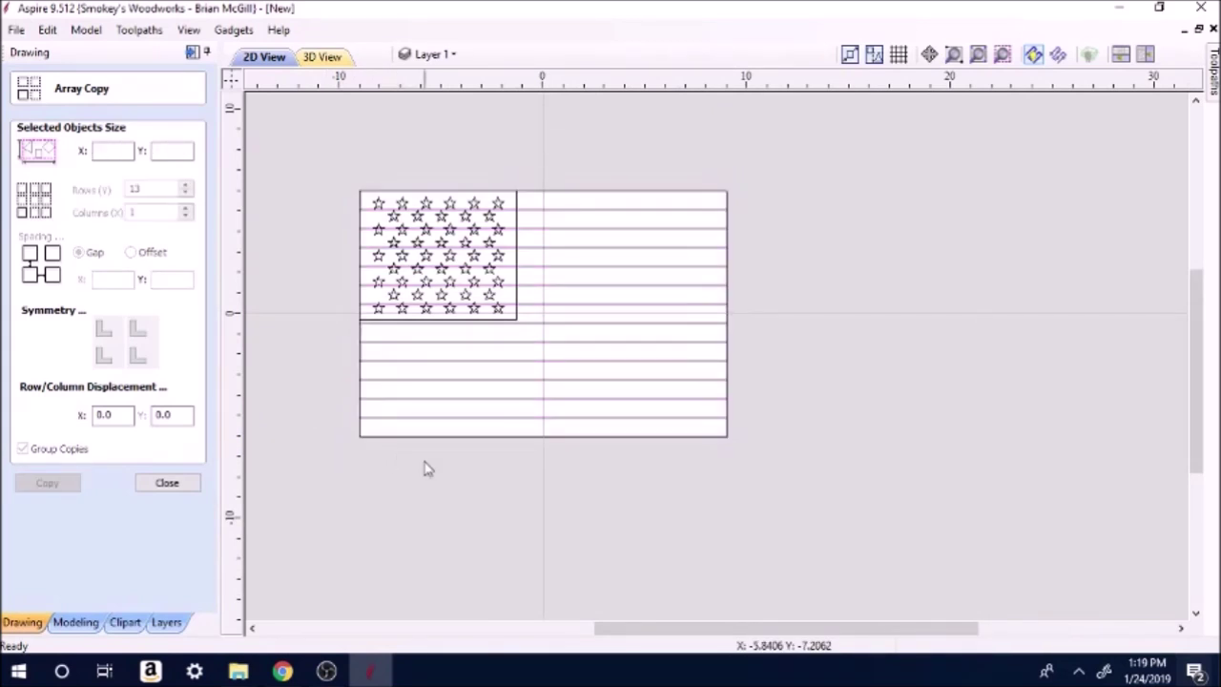
pyautogui.click(167, 483)
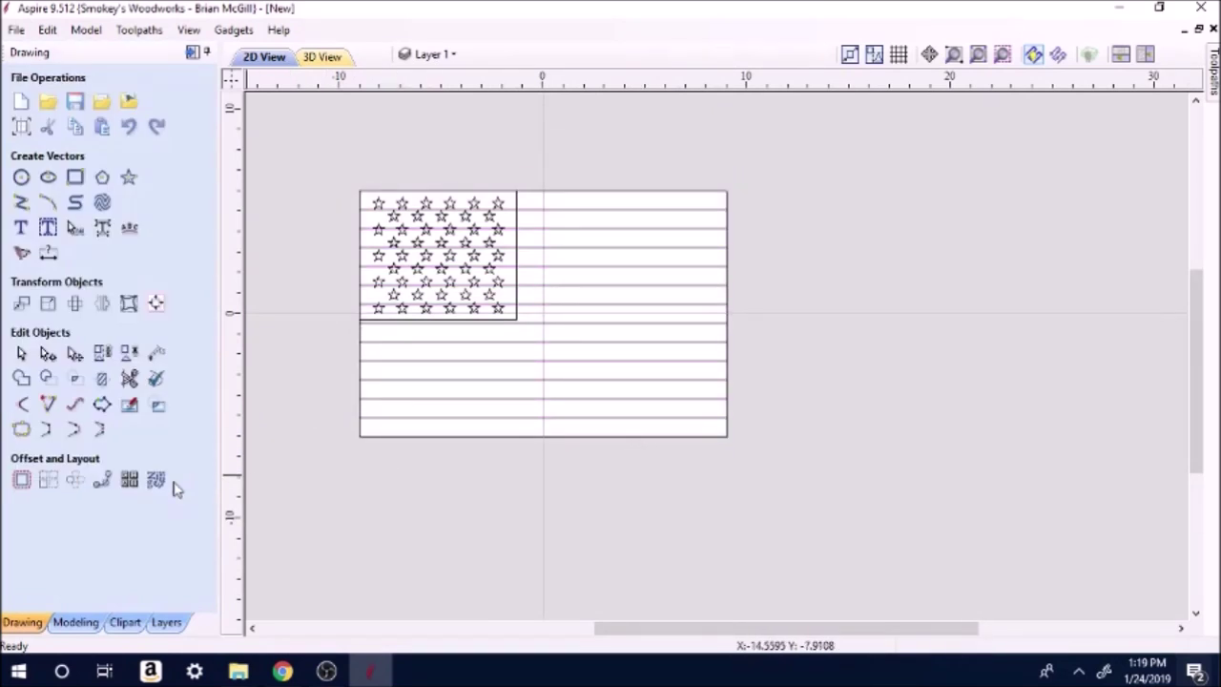
# - Ungroup the flag back onto its original object layers
pyautogui.click(650, 363)
pyautogui.rightClick(649, 368)
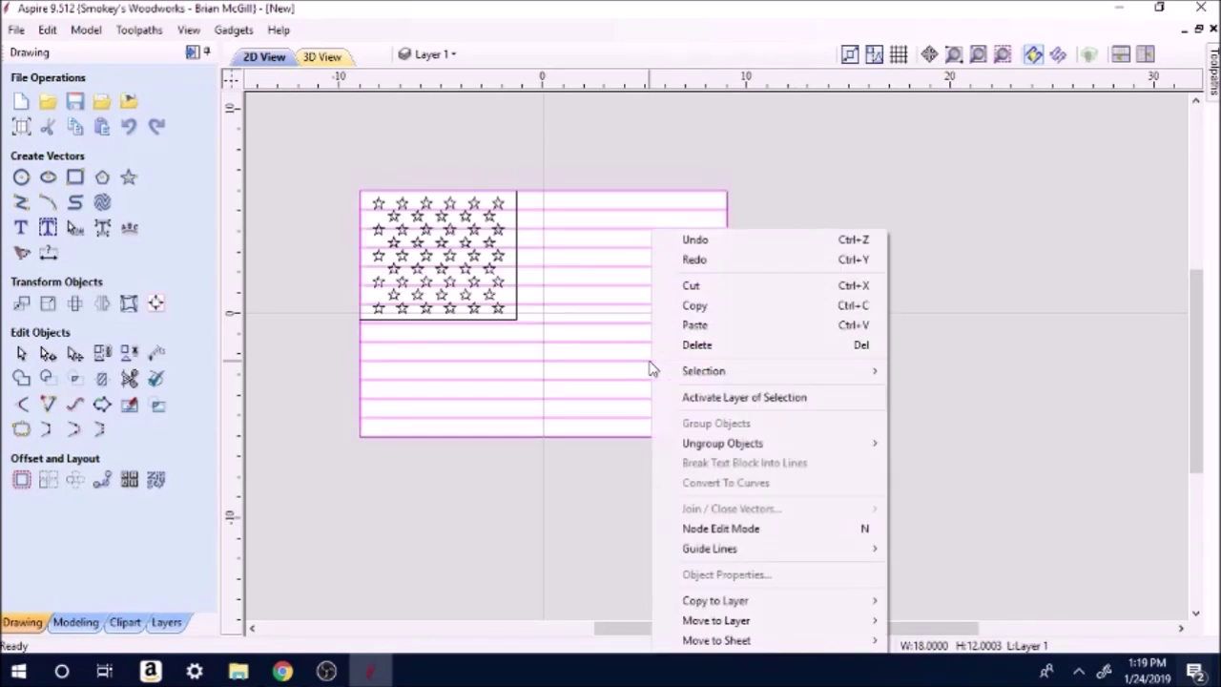
pyautogui.moveTo(729, 451)
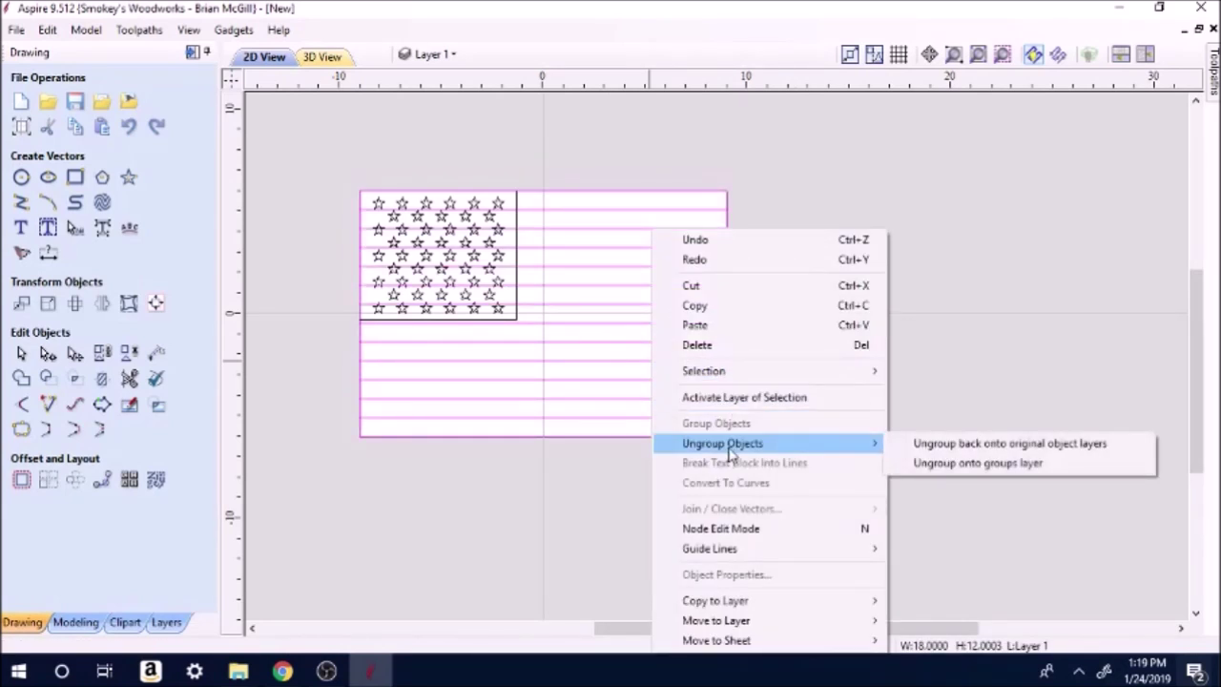
pyautogui.click(928, 443)
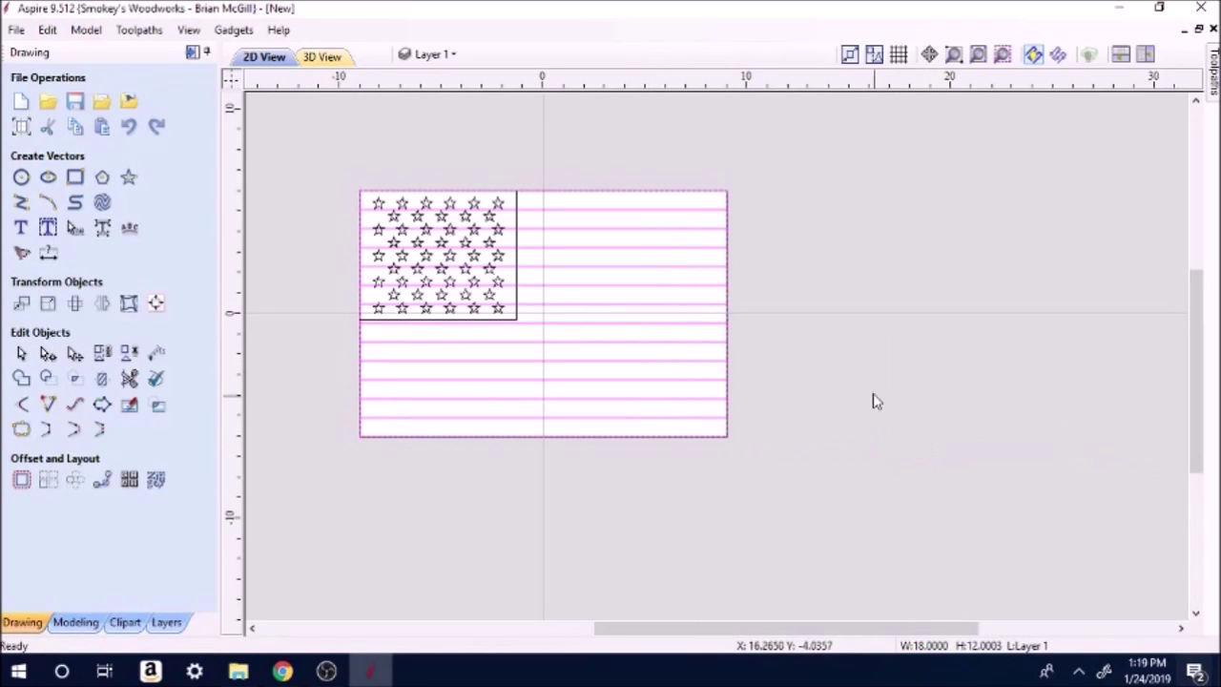
pyautogui.scroll(3, 826, 287)
pyautogui.scroll(-3, 766, 180)
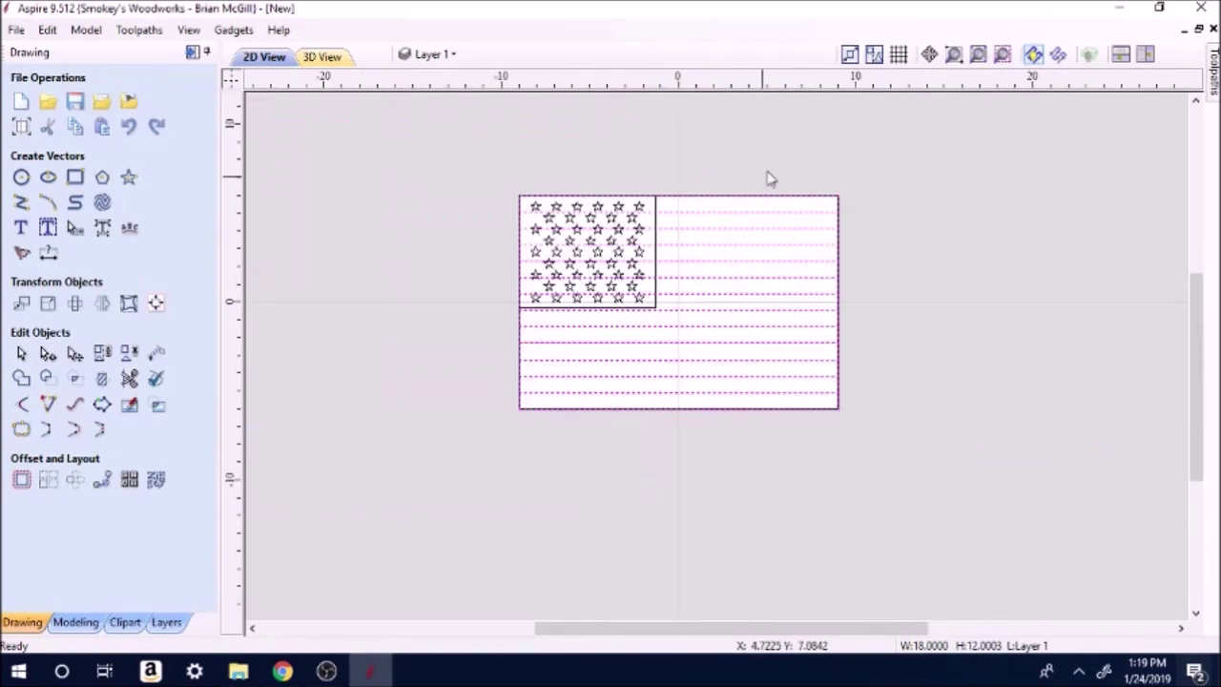
pyautogui.scroll(2, 851, 167)
pyautogui.click(852, 166)
pyautogui.scroll(1, 851, 166)
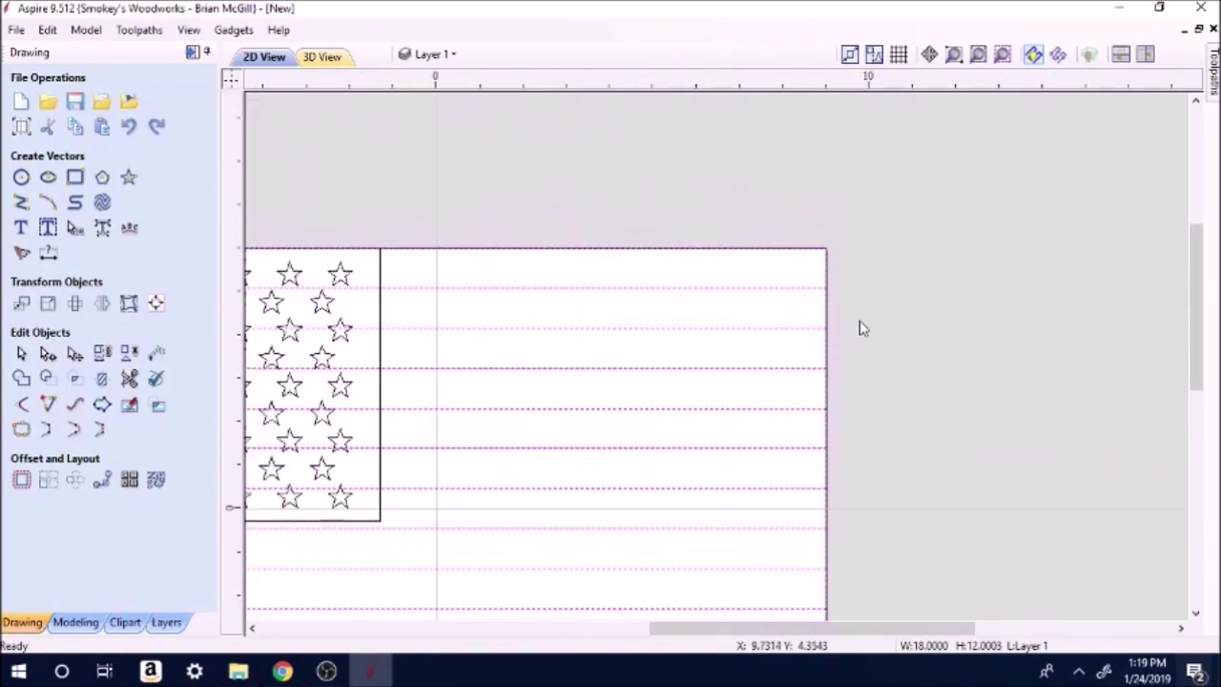
# - Select the top, second, third and a lower stripe individually to confirm each is separate
pyautogui.click(829, 276)
pyautogui.click(703, 276)
pyautogui.click(682, 250)
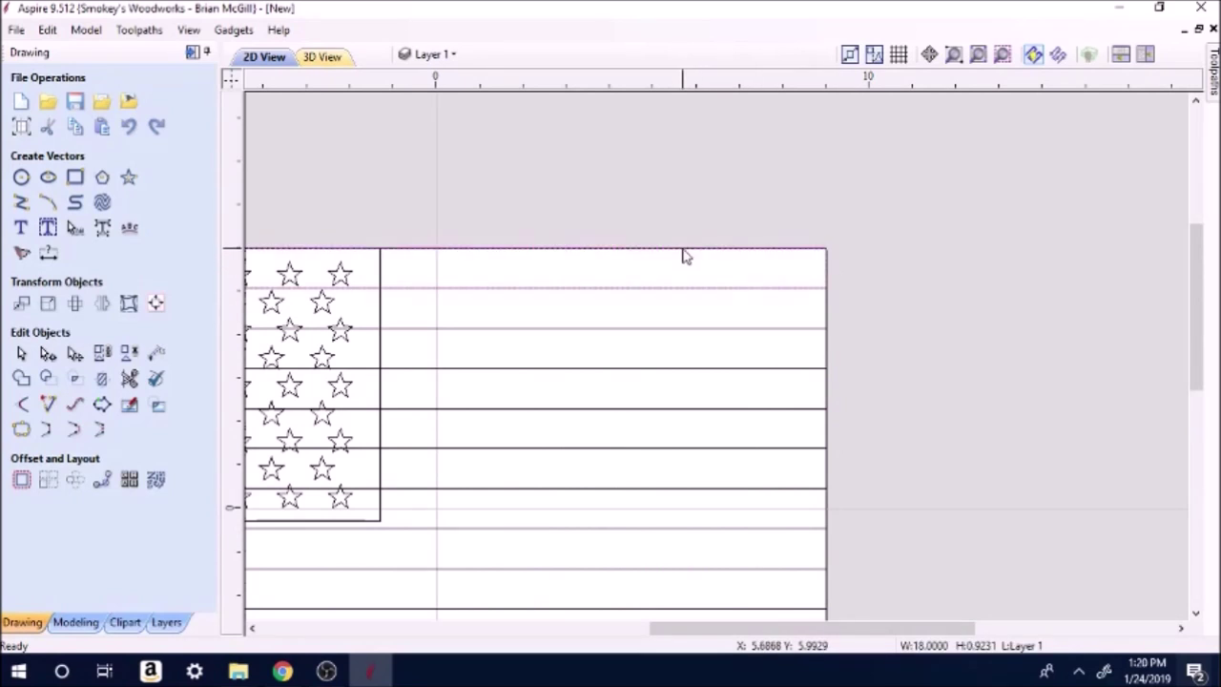
pyautogui.click(740, 278)
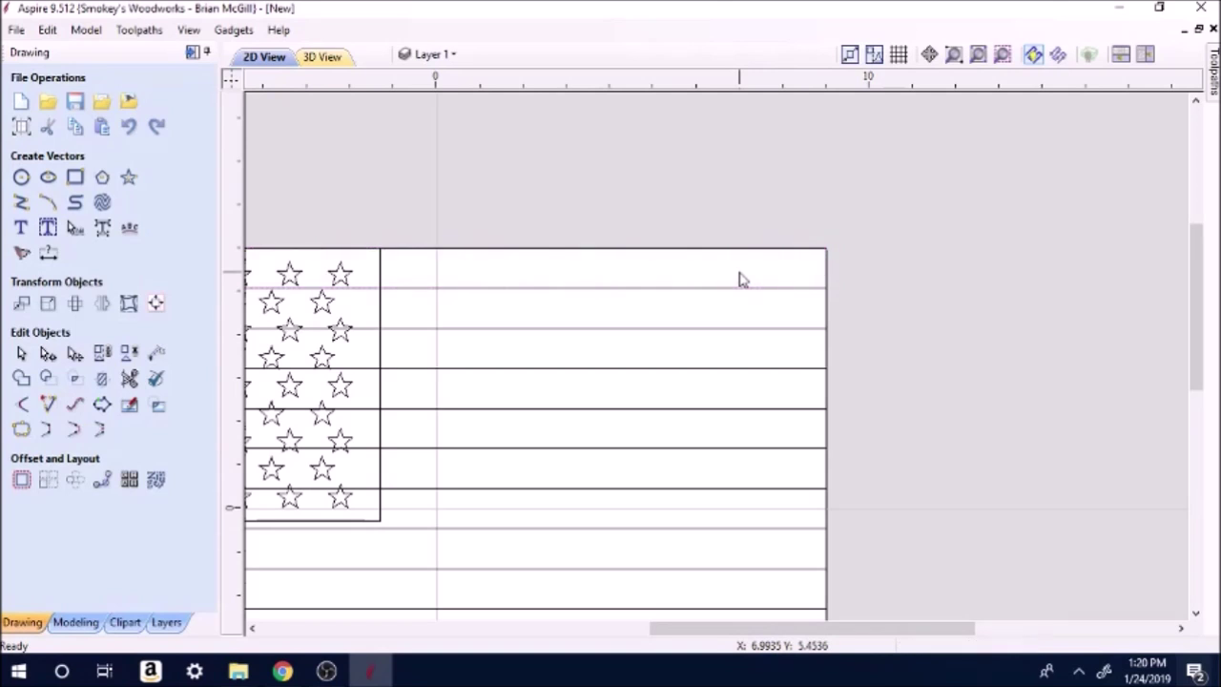
pyautogui.click(718, 339)
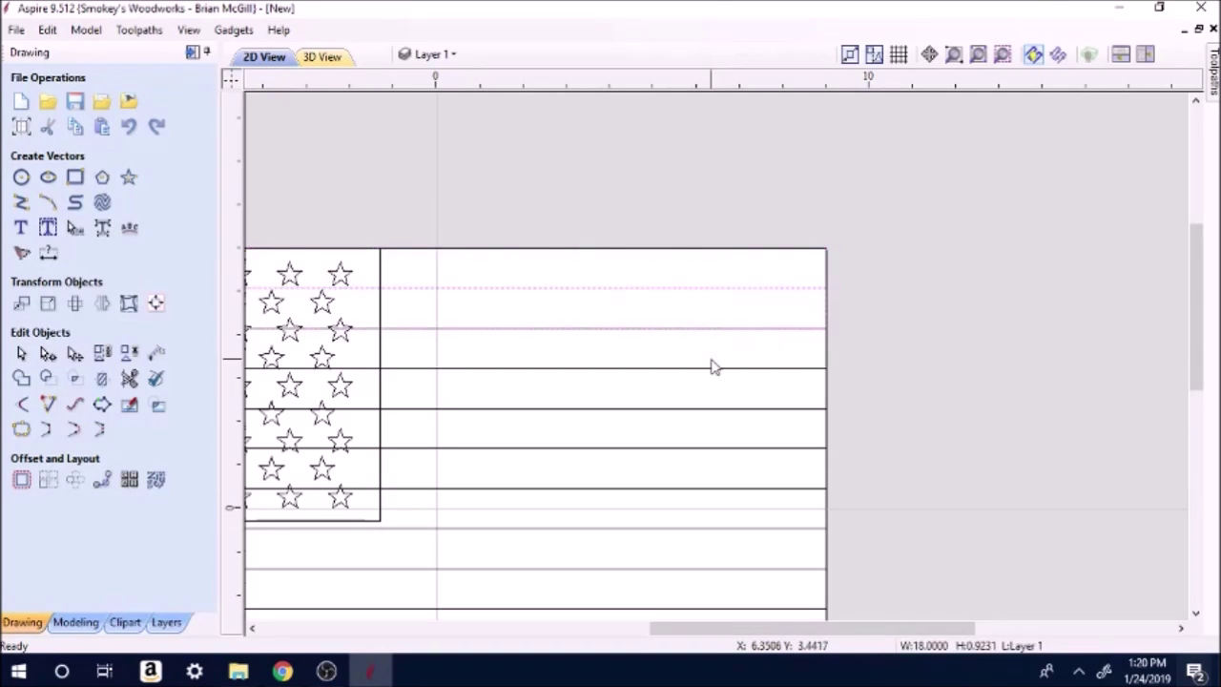
pyautogui.click(716, 364)
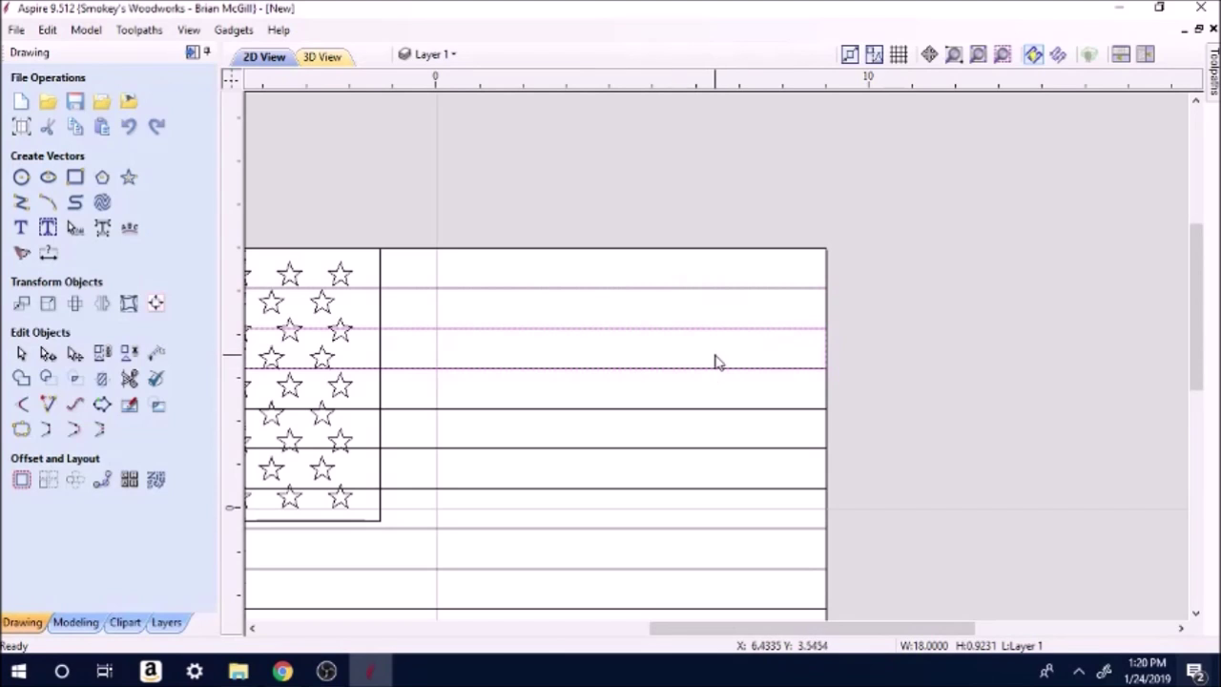
pyautogui.click(713, 367)
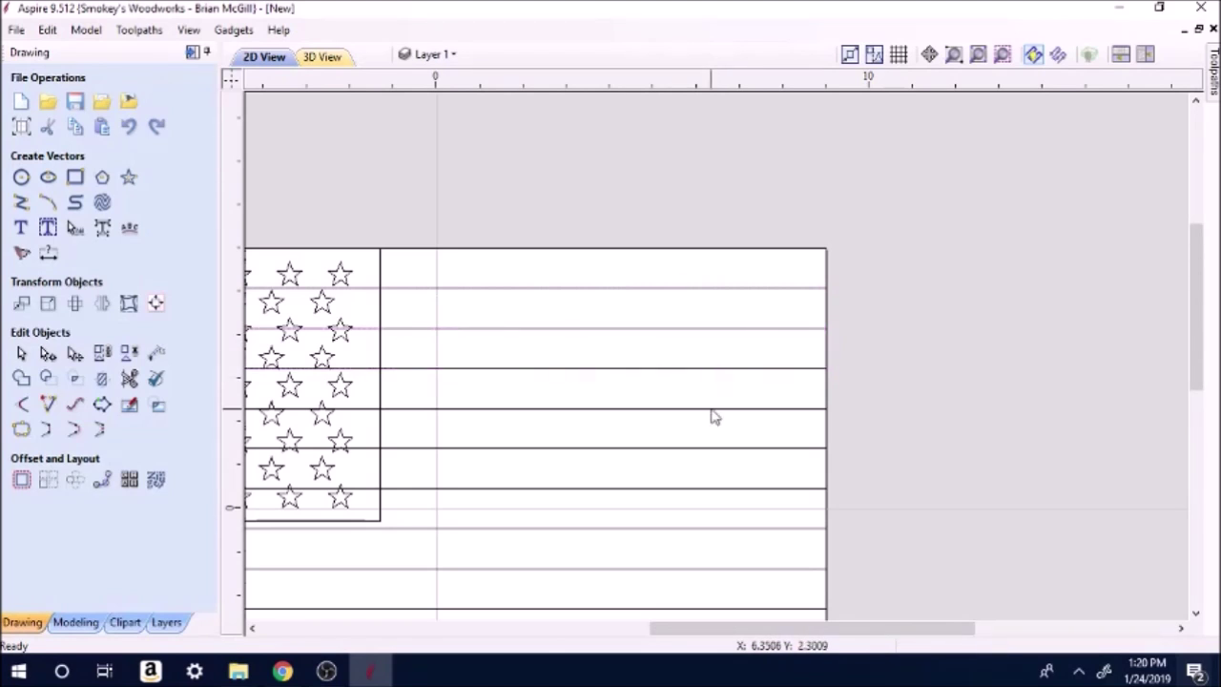
pyautogui.click(713, 448)
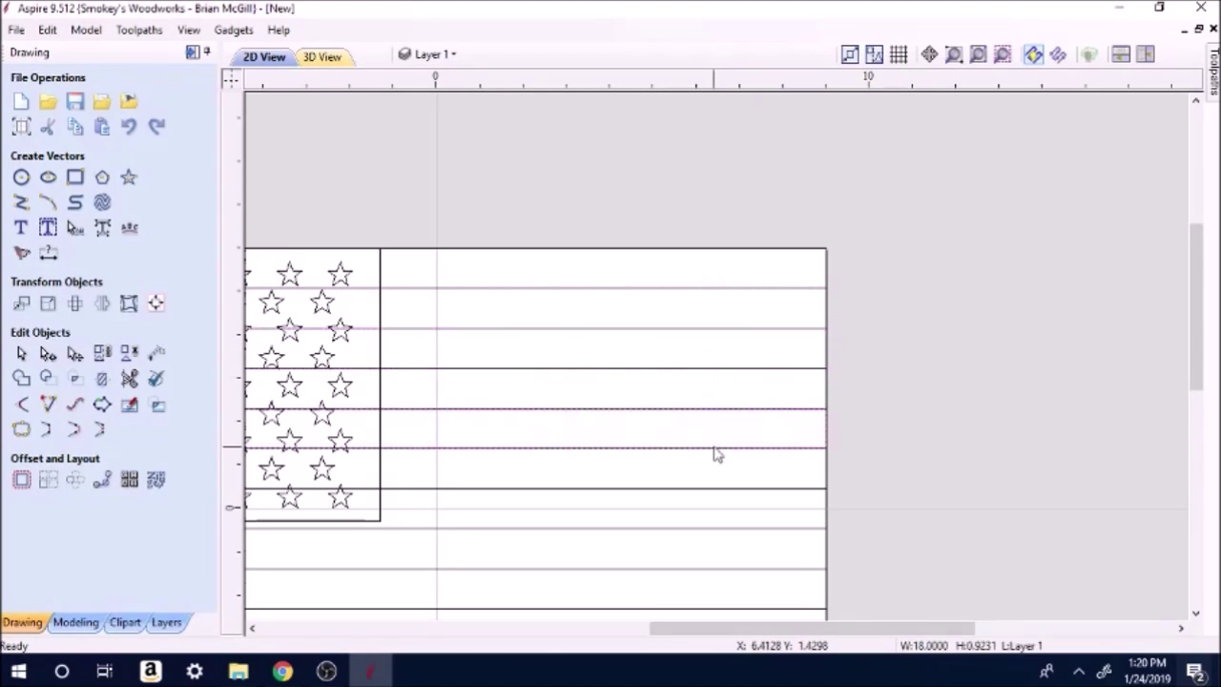
pyautogui.click(717, 455)
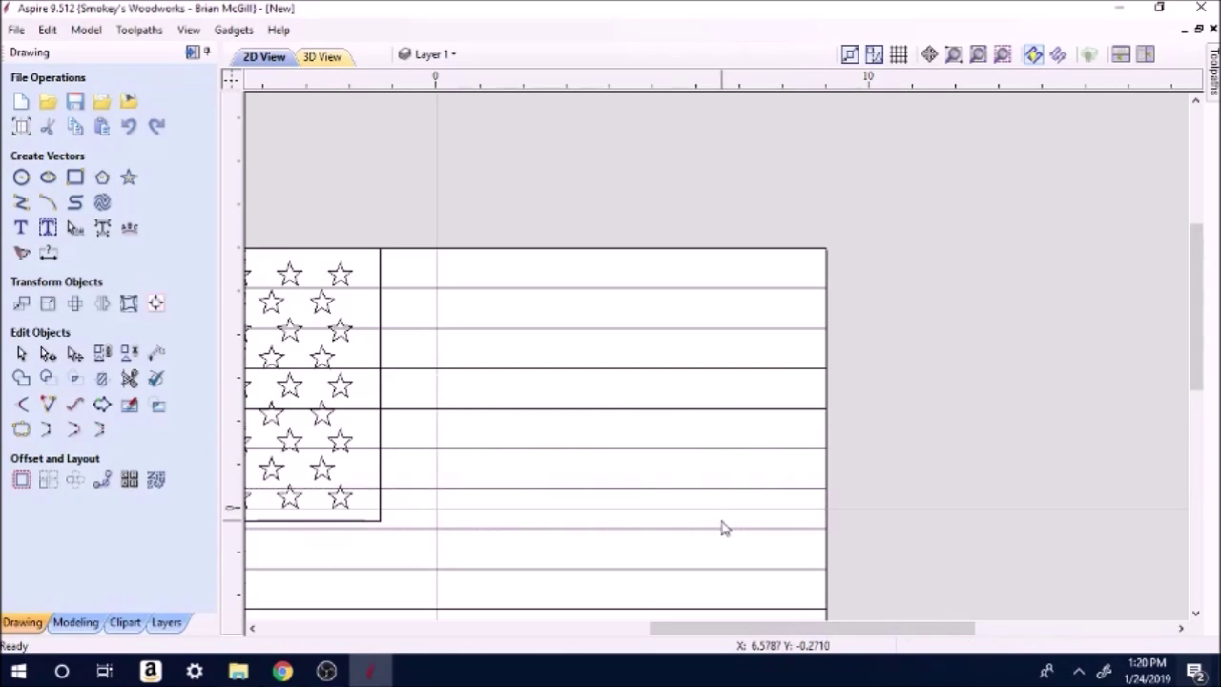
# - Select the three stripes beside the star field
pyautogui.scroll(-2, 724, 531)
pyautogui.scroll(-3, 722, 527)
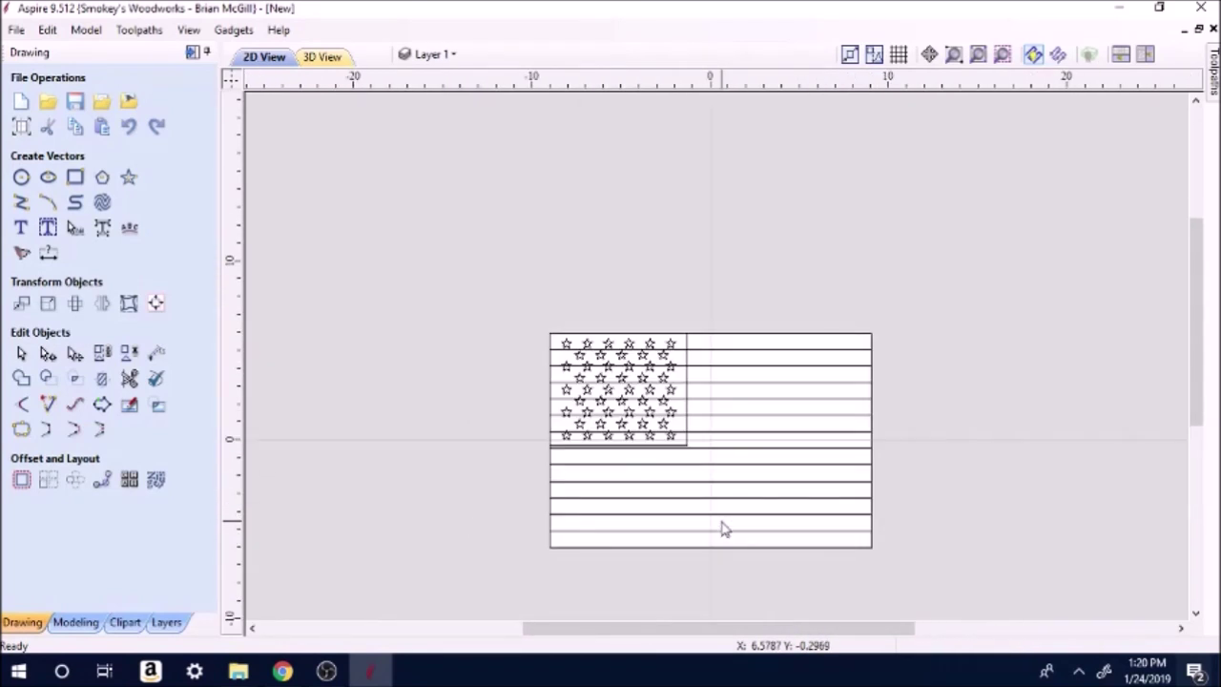
pyautogui.scroll(4, 870, 530)
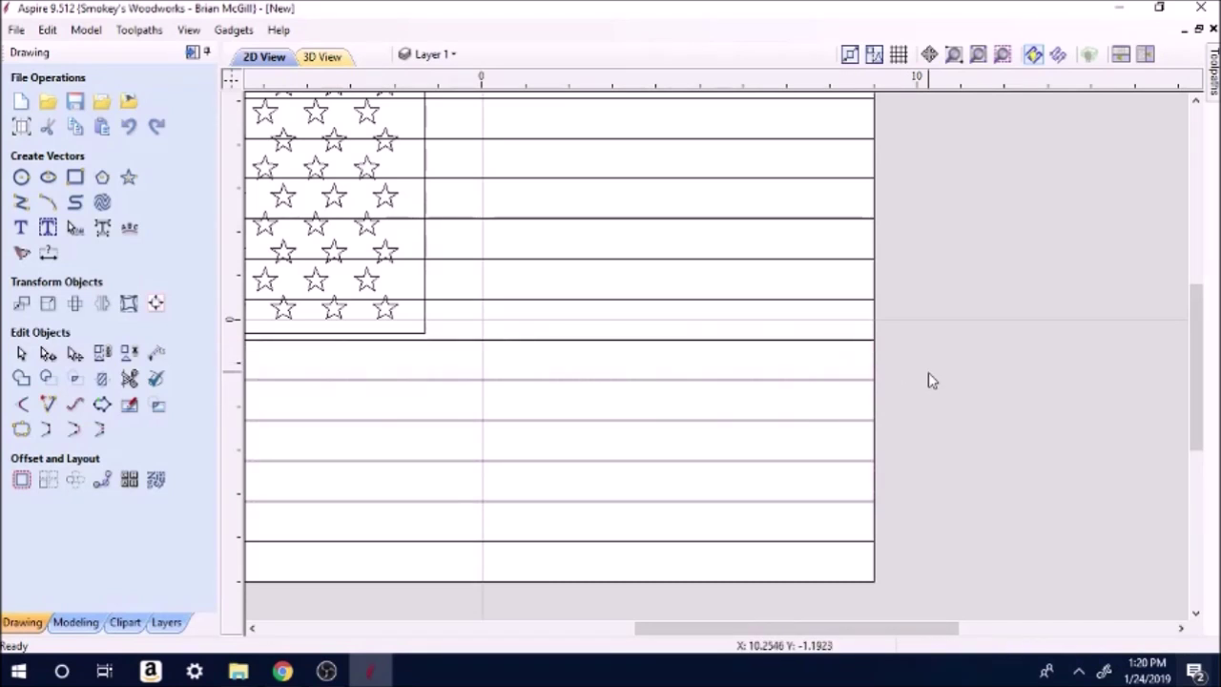
pyautogui.scroll(-3, 928, 425)
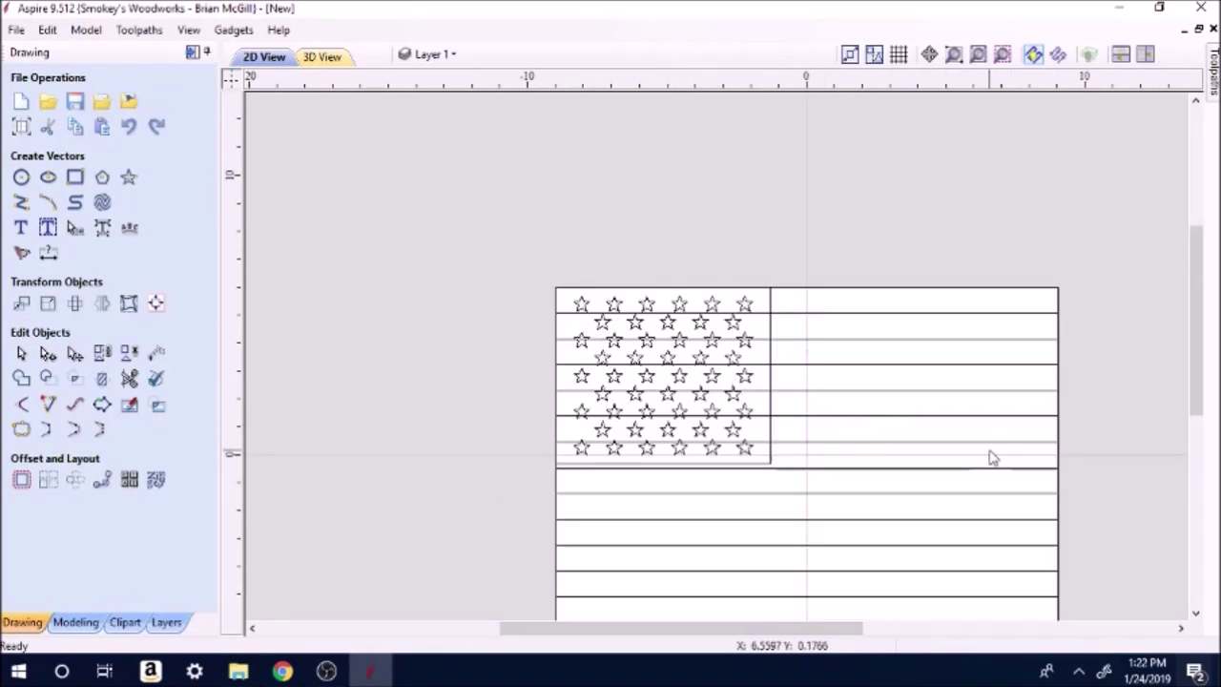
pyautogui.moveTo(991, 446); pyautogui.dragTo(899, 314)
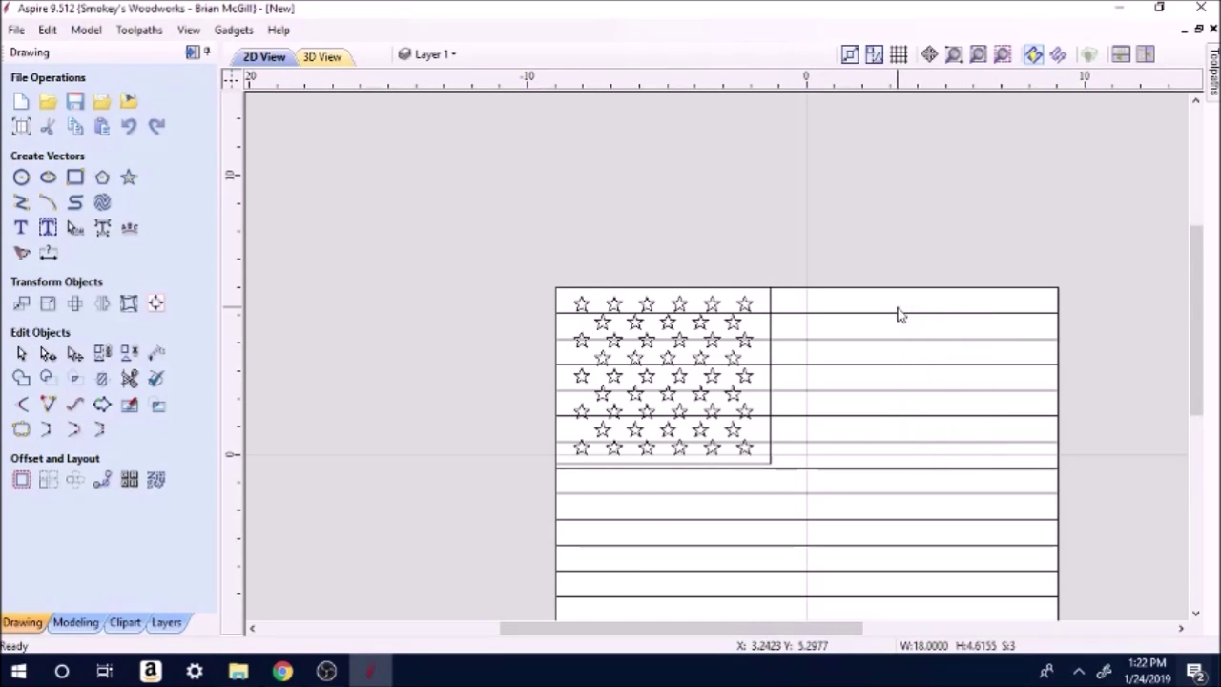
# - Shorten the three stripes beside the star field to about 10.13 wide, starting at its right edge
pyautogui.click(842, 389)
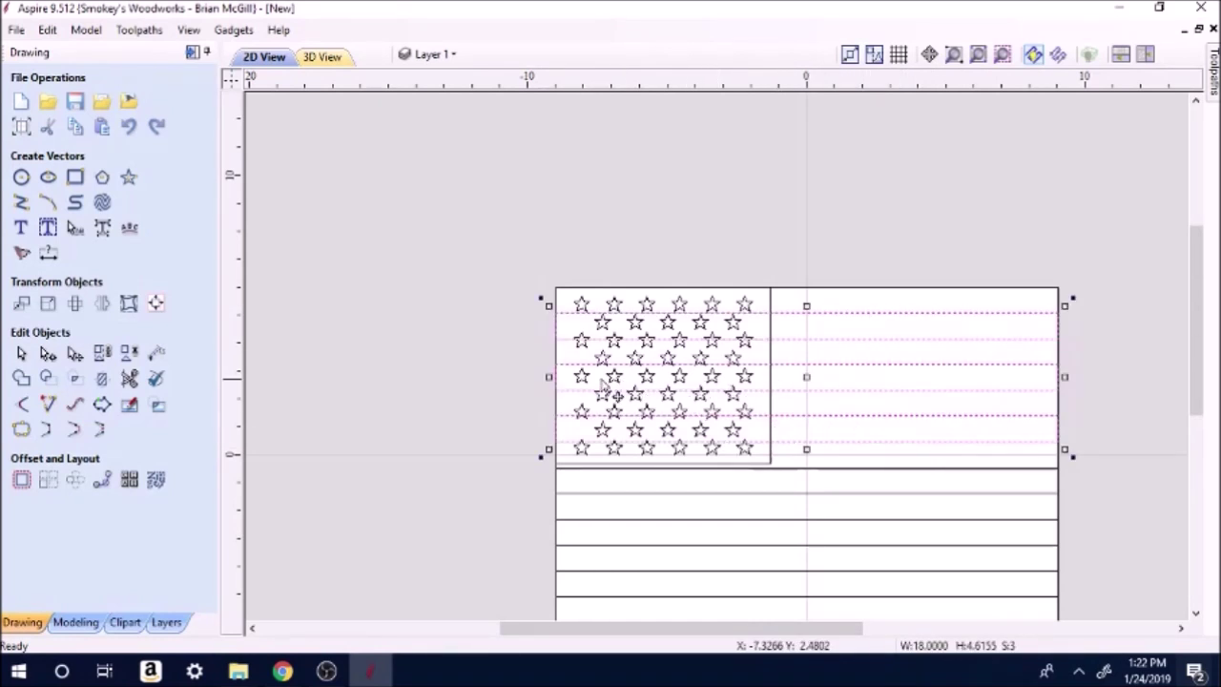
pyautogui.press('Escape')
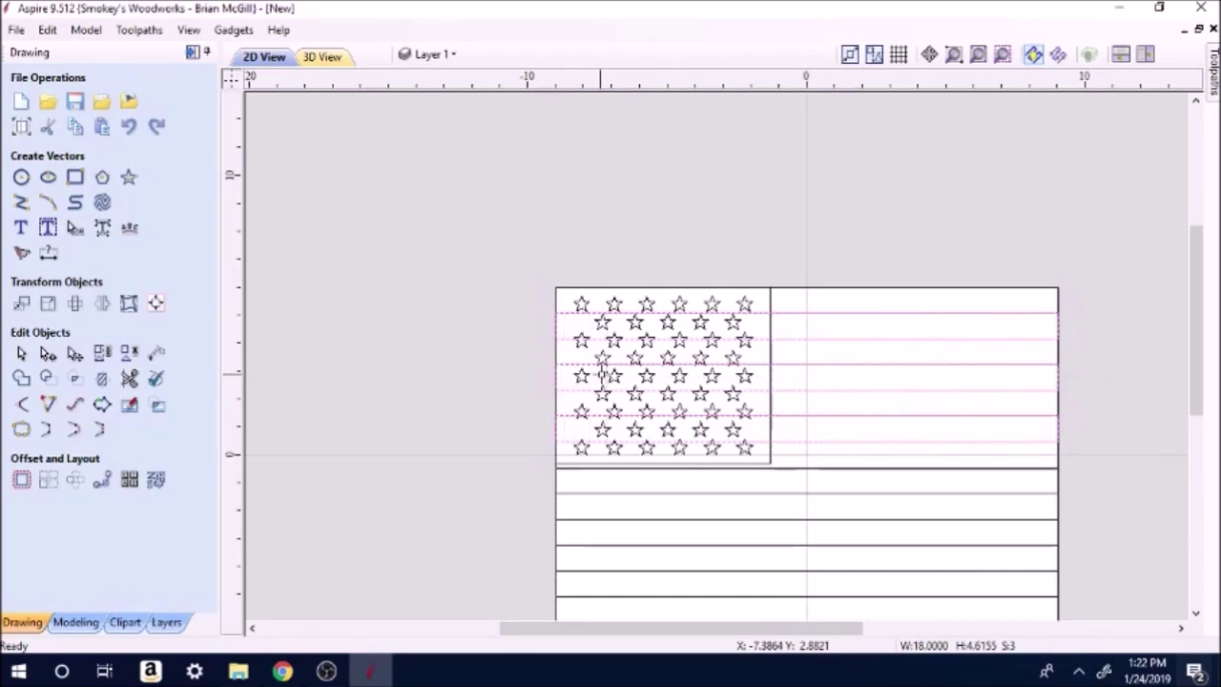
pyautogui.click(772, 387)
pyautogui.scroll(3, 793, 409)
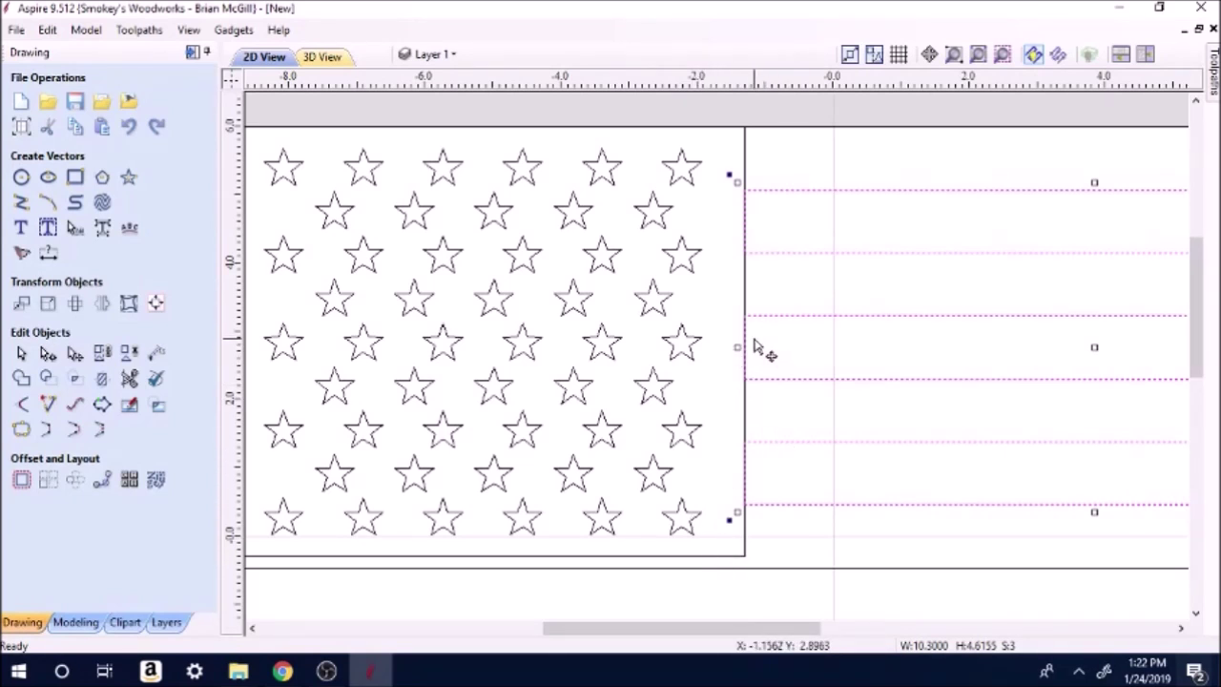
pyautogui.moveTo(736, 347); pyautogui.dragTo(755, 344)
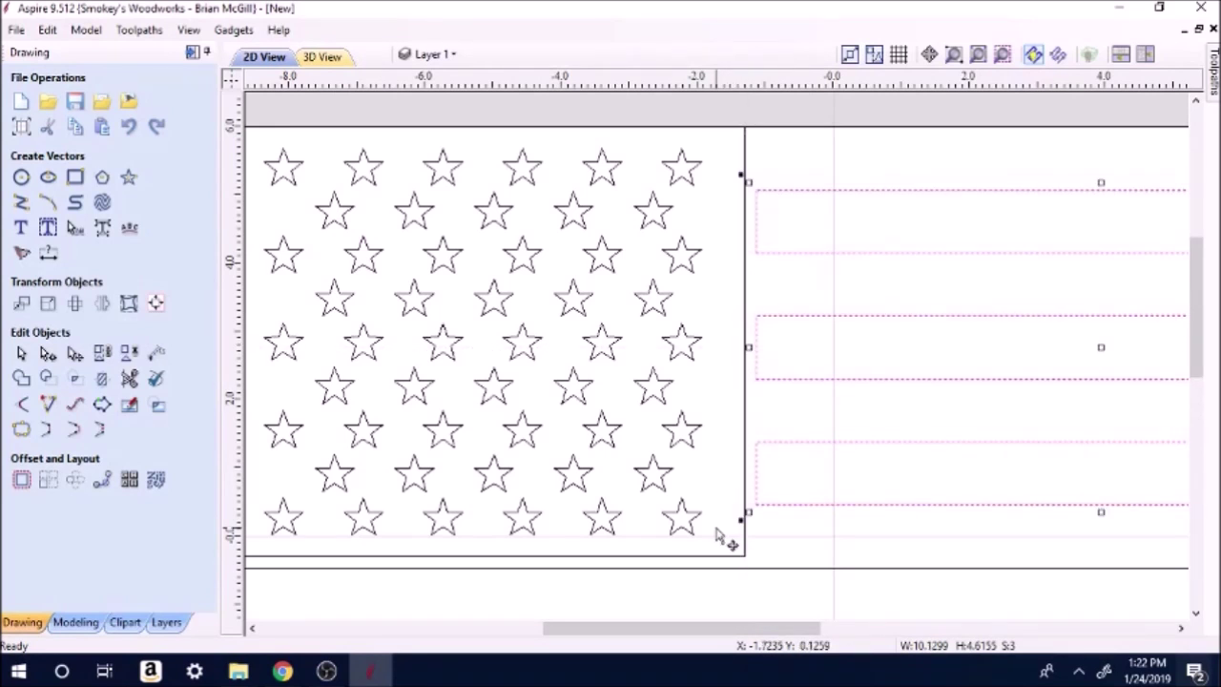
pyautogui.click(829, 408)
# - Select all of the flag's stripe vectors
pyautogui.scroll(-3, 824, 406)
pyautogui.scroll(-2, 818, 443)
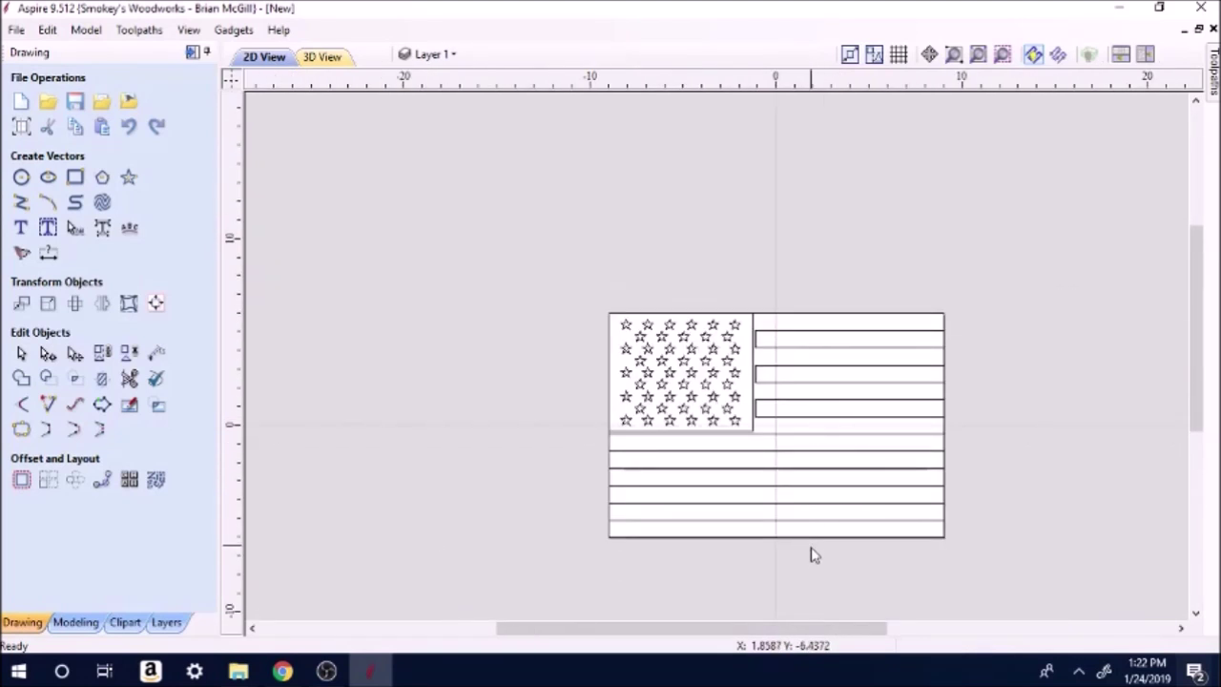
pyautogui.scroll(1, 810, 554)
pyautogui.moveTo(911, 521); pyautogui.dragTo(842, 277)
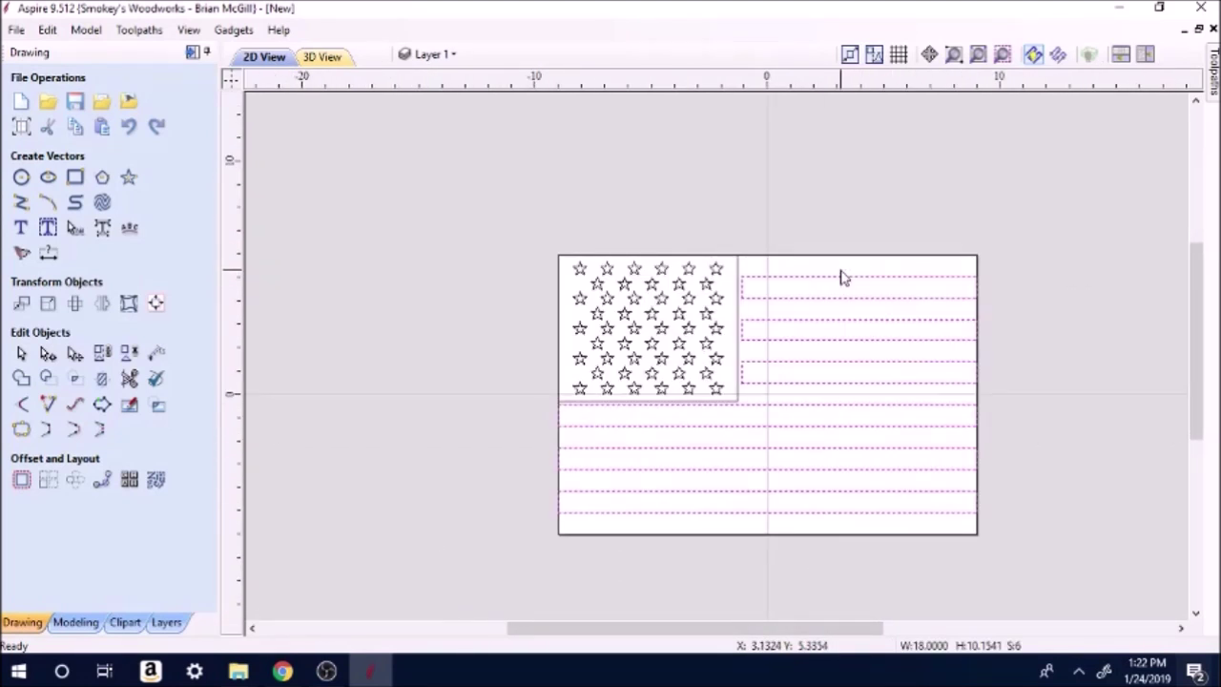
# - Stretch the stripes slightly wider so they overhang the flag's left and right edges
pyautogui.click(885, 412)
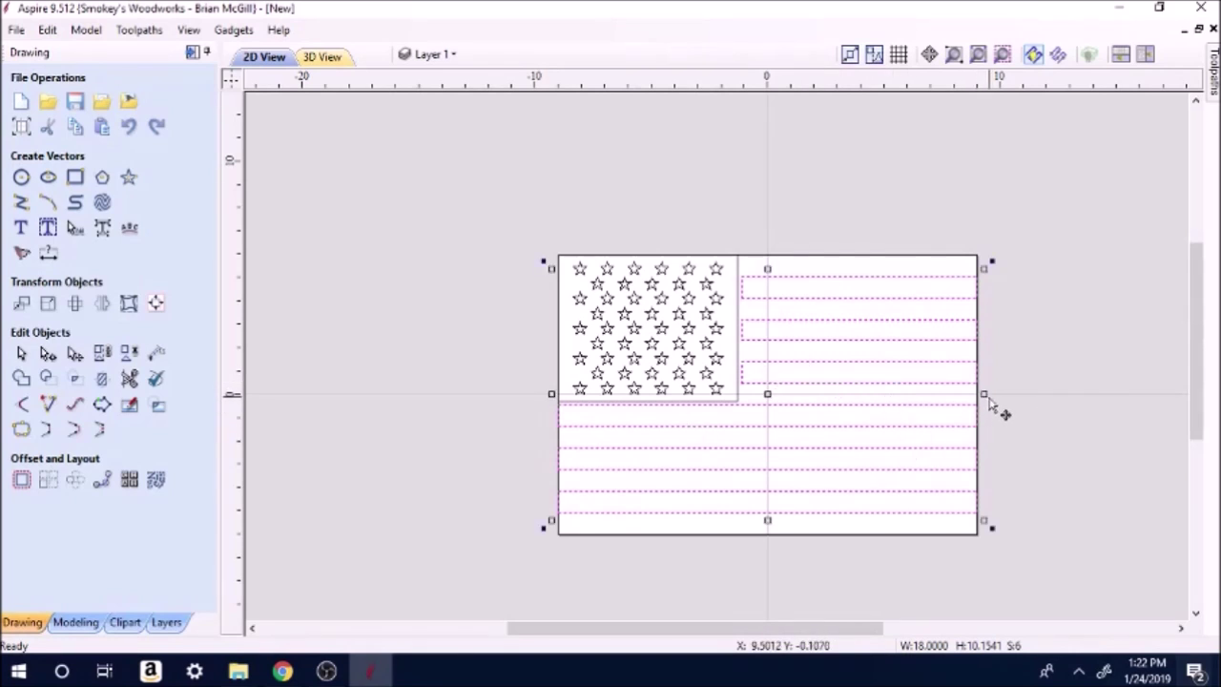
pyautogui.moveTo(985, 393); pyautogui.dragTo(988, 392)
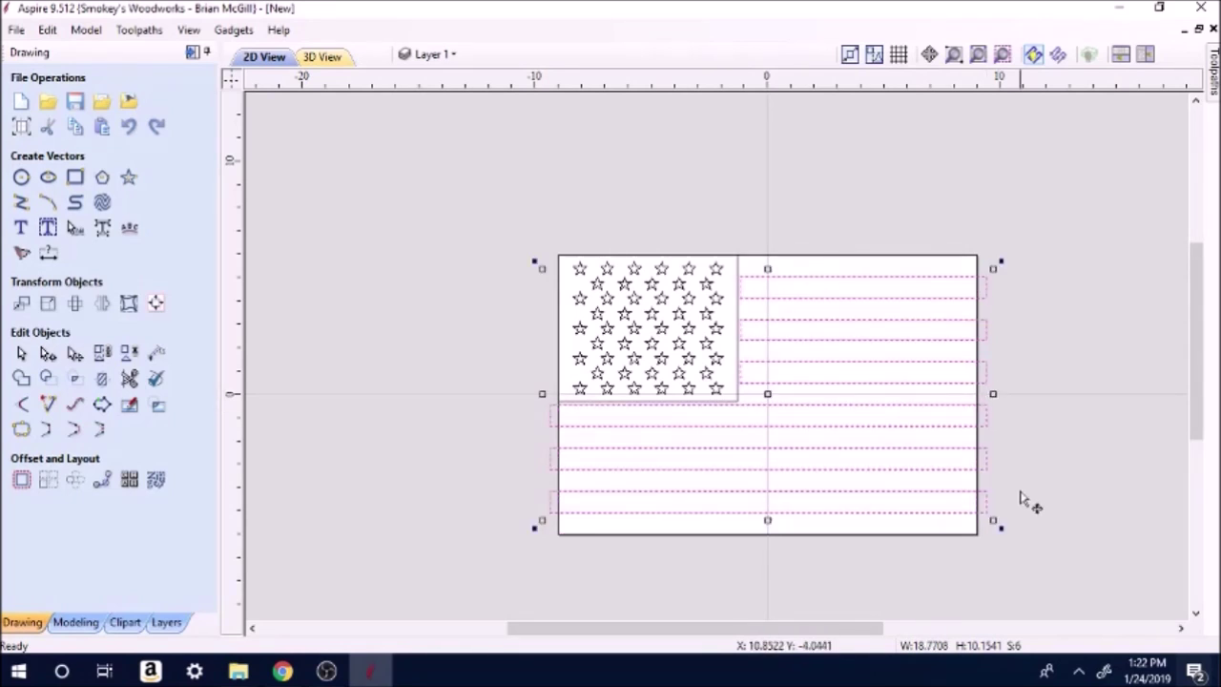
pyautogui.click(923, 580)
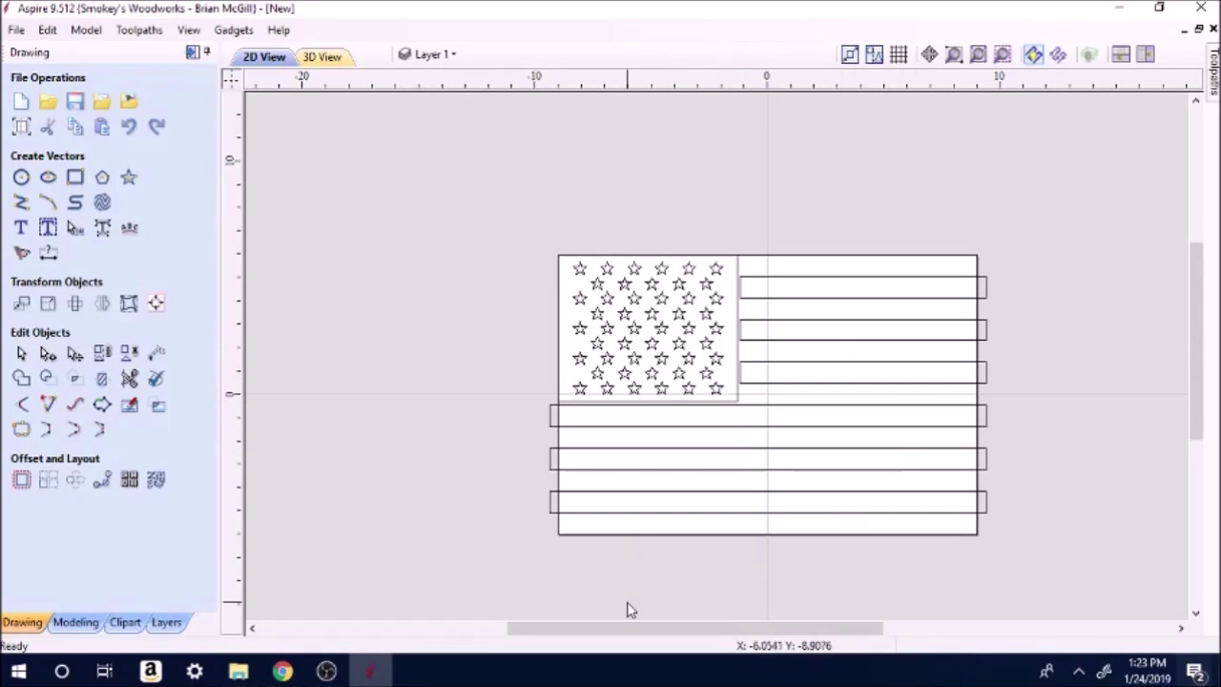
pyautogui.click(73, 623)
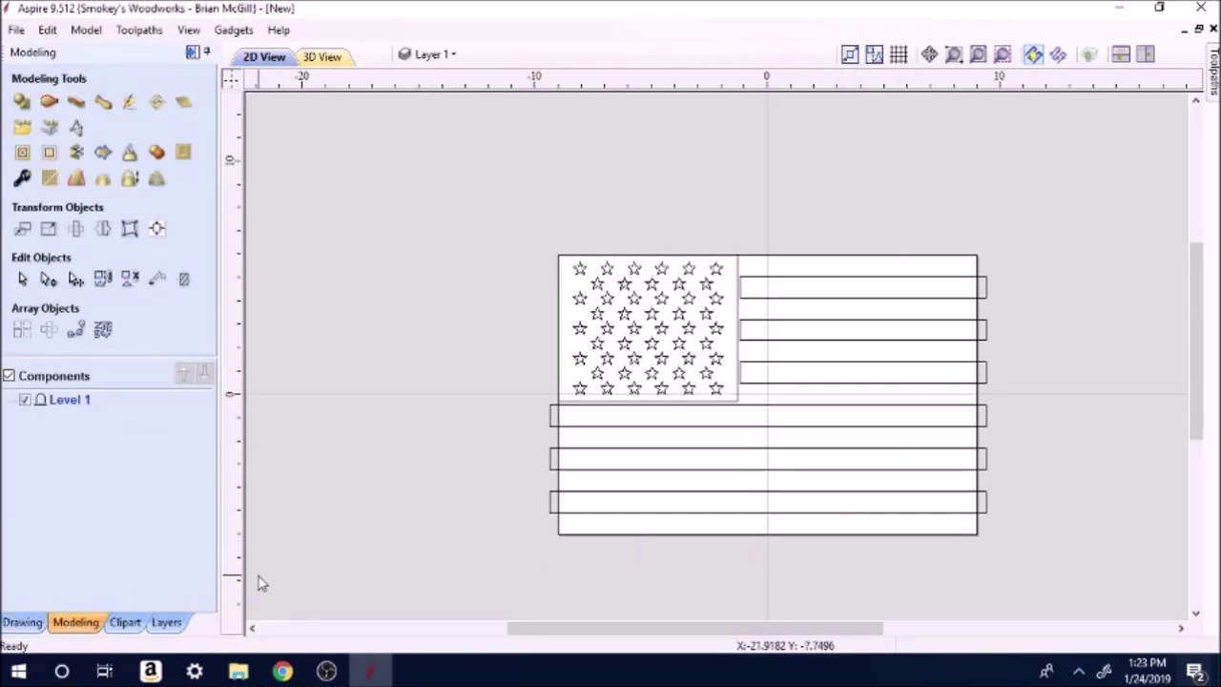
# - Select the star field, then the whole flag outline
pyautogui.click(568, 261)
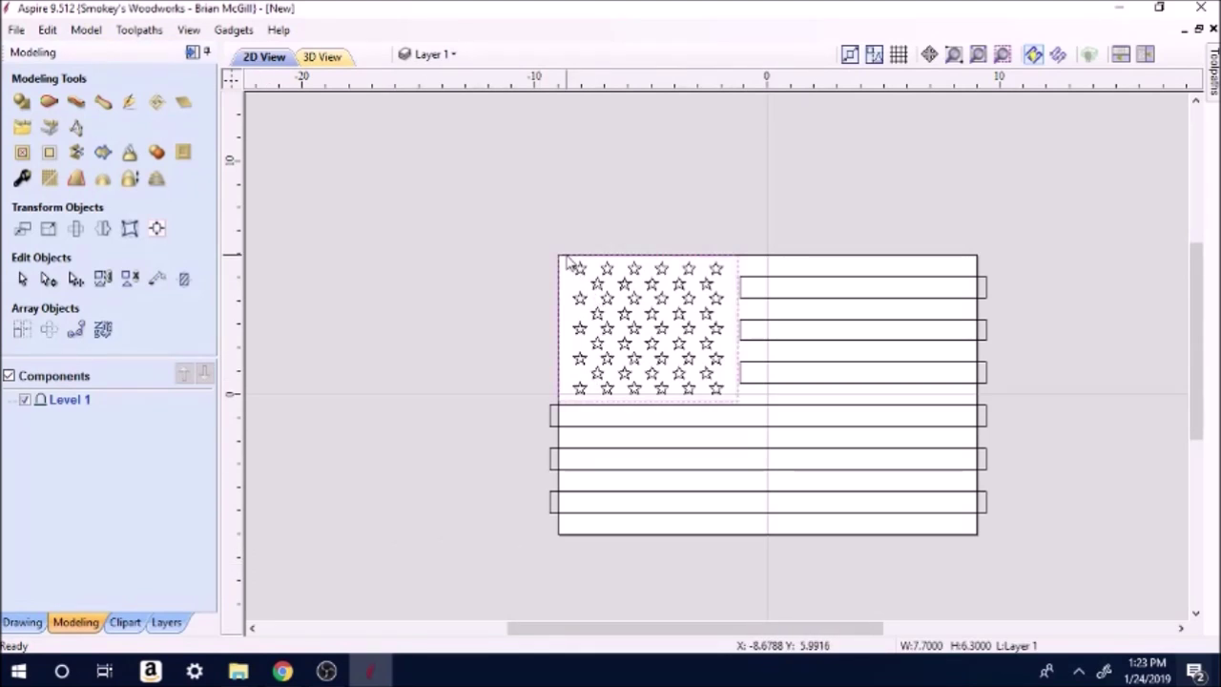
pyautogui.click(572, 536)
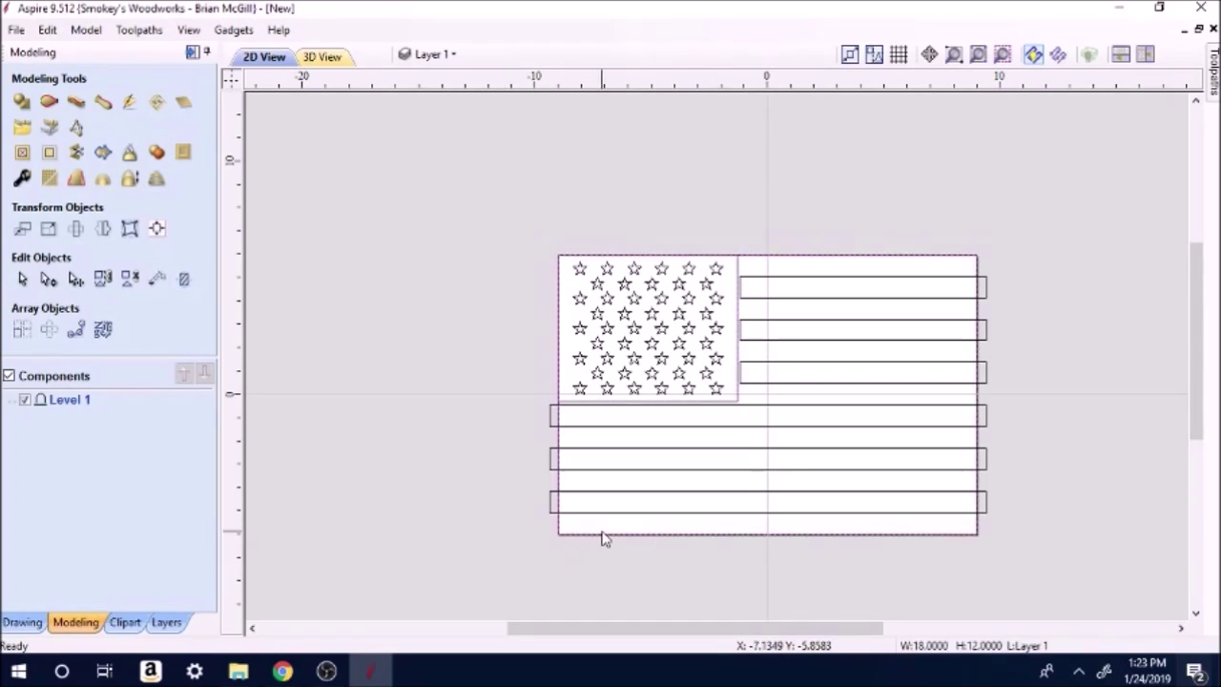
# - Model the flag outline as a flat 0.25-inch component named 'base'
pyautogui.click(21, 102)
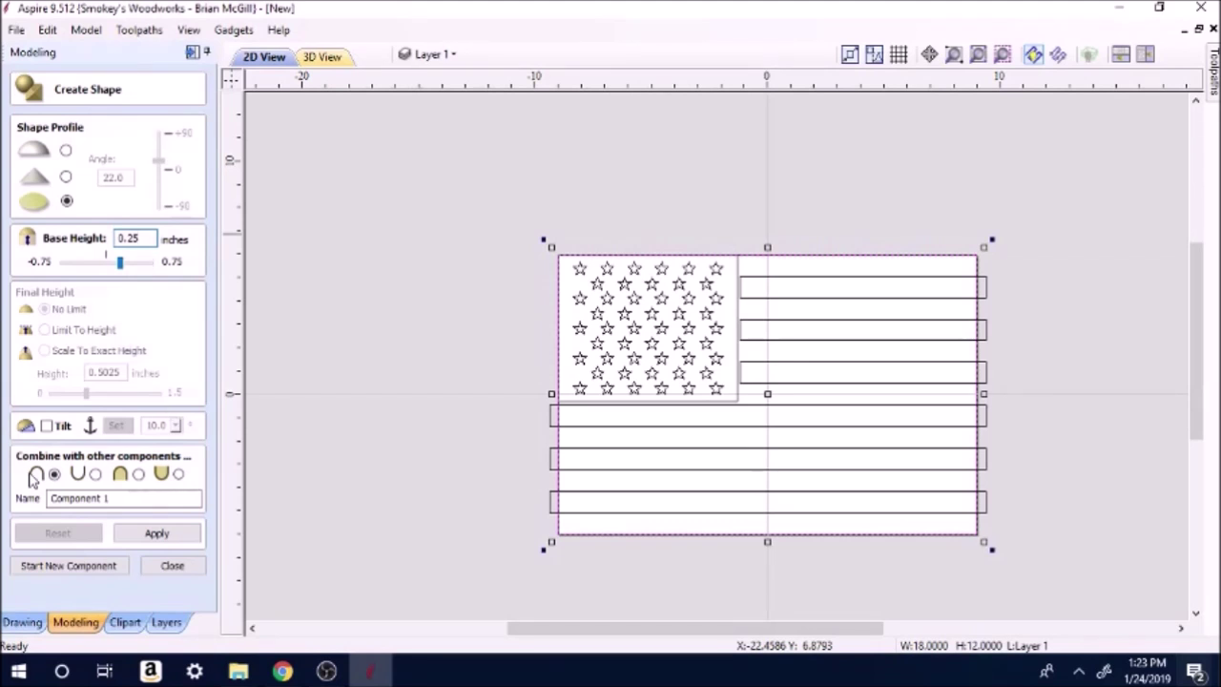
pyautogui.moveTo(128, 497); pyautogui.dragTo(31, 496)
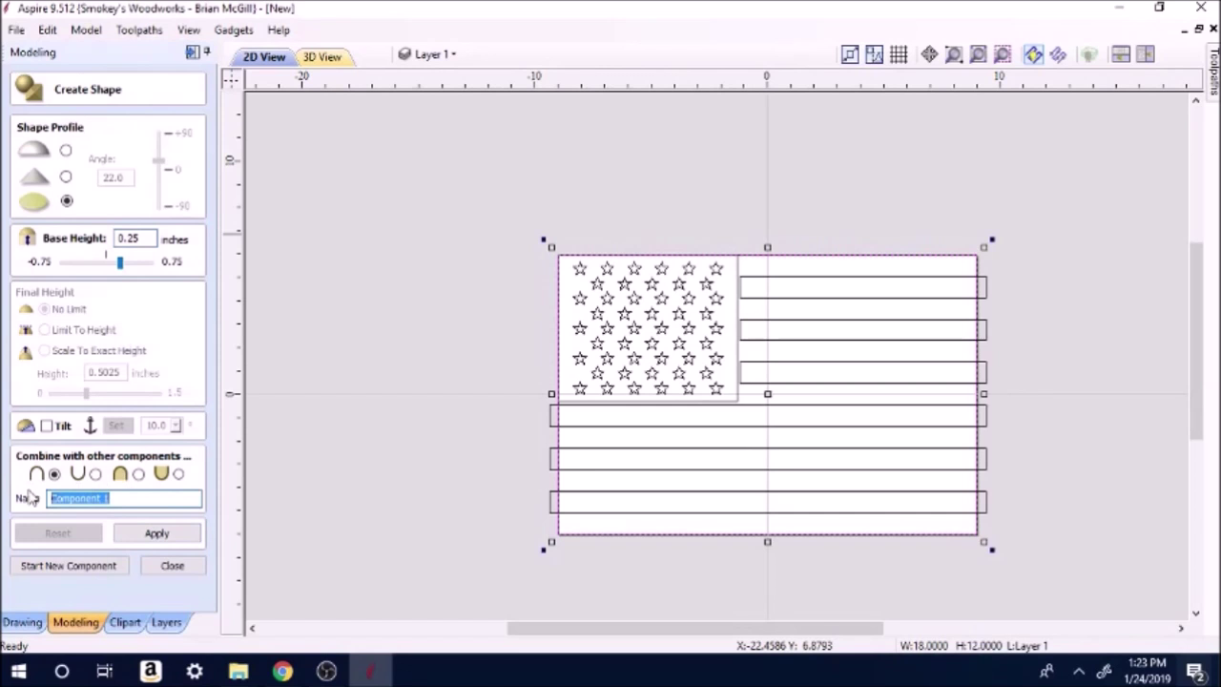
pyautogui.write('base')
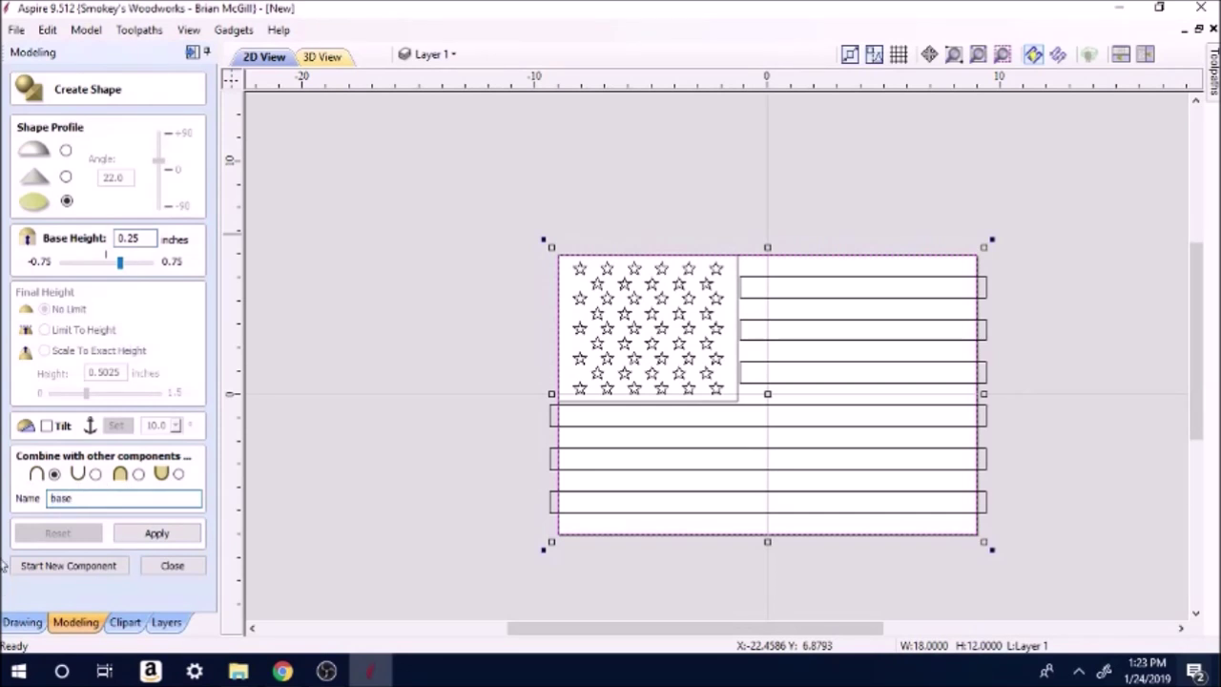
pyautogui.click(153, 534)
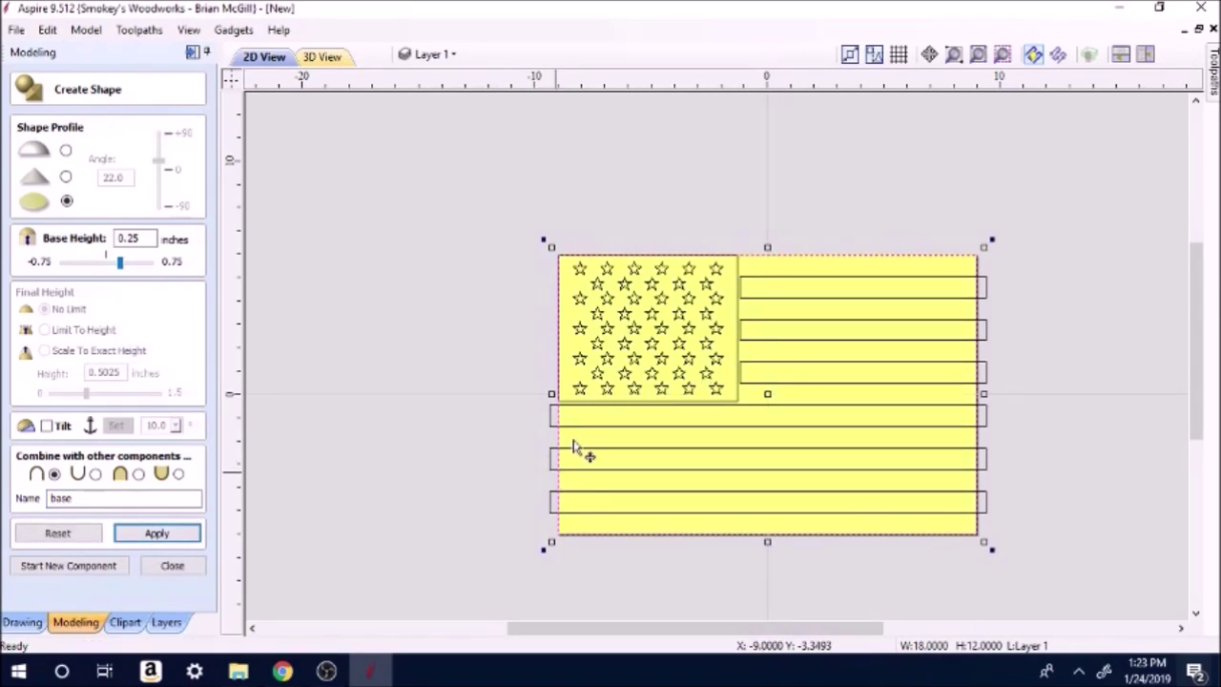
pyautogui.click(198, 567)
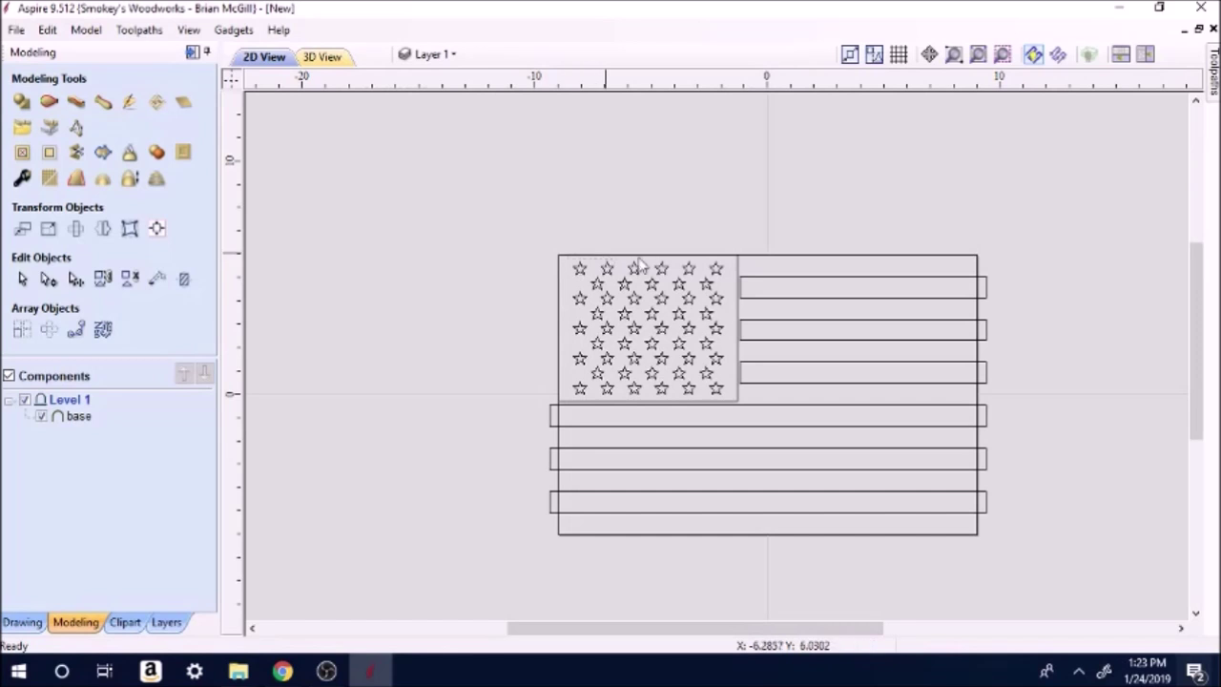
pyautogui.click(630, 291)
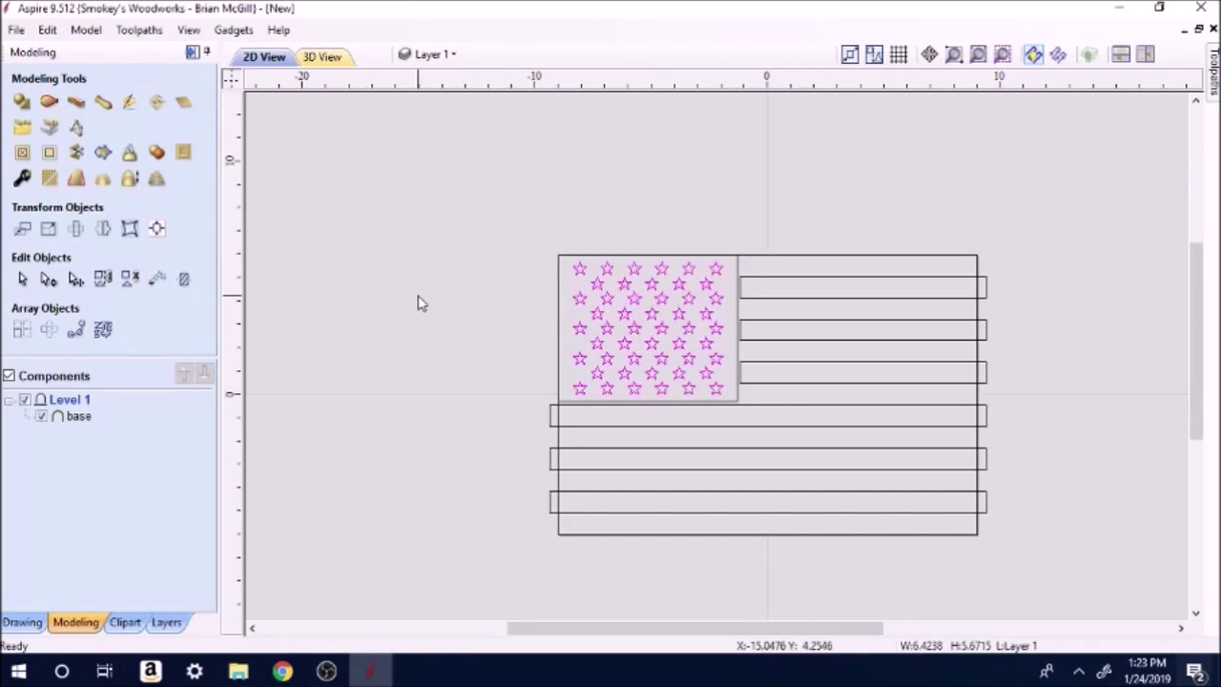
# - Create a 0.125-inch base-height component named 'stars' from the star field
pyautogui.click(26, 110)
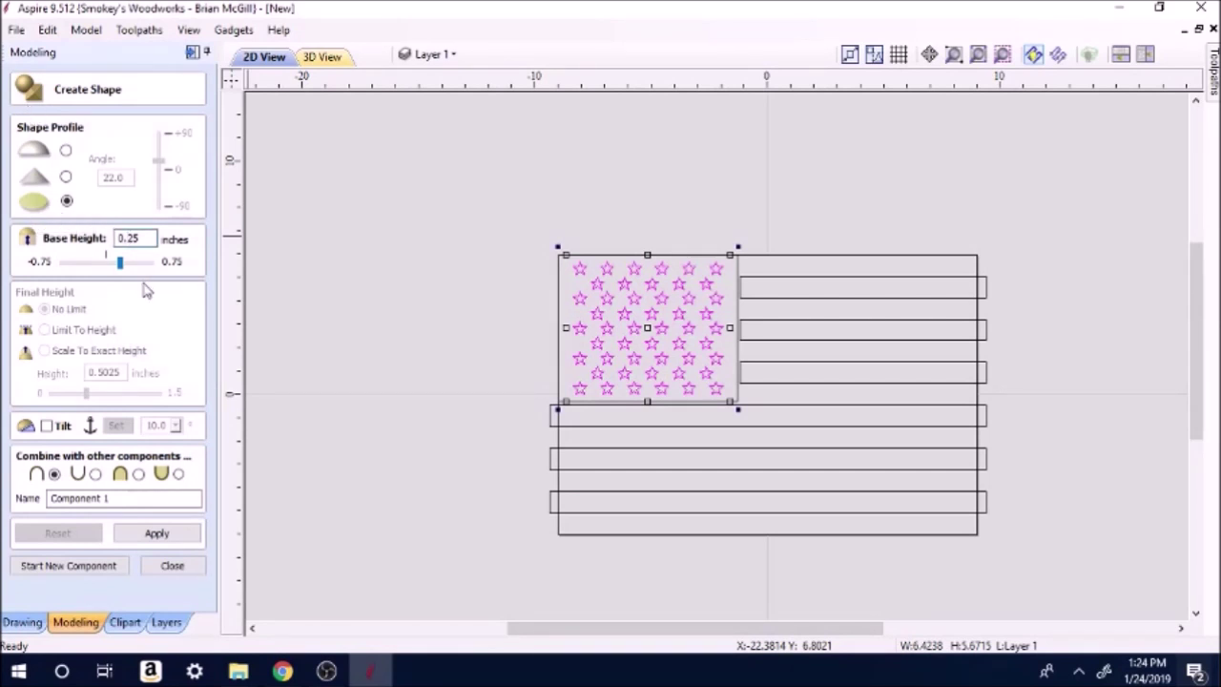
pyautogui.click(125, 239)
pyautogui.write('1')
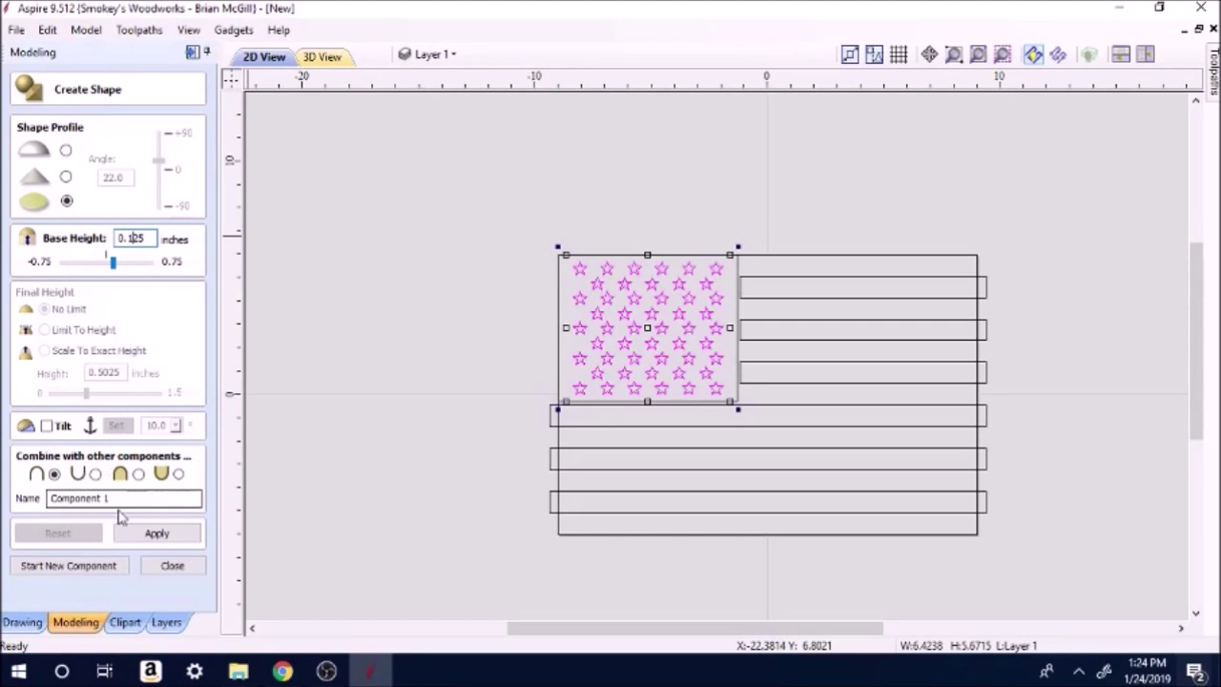
pyautogui.moveTo(138, 497); pyautogui.dragTo(55, 490)
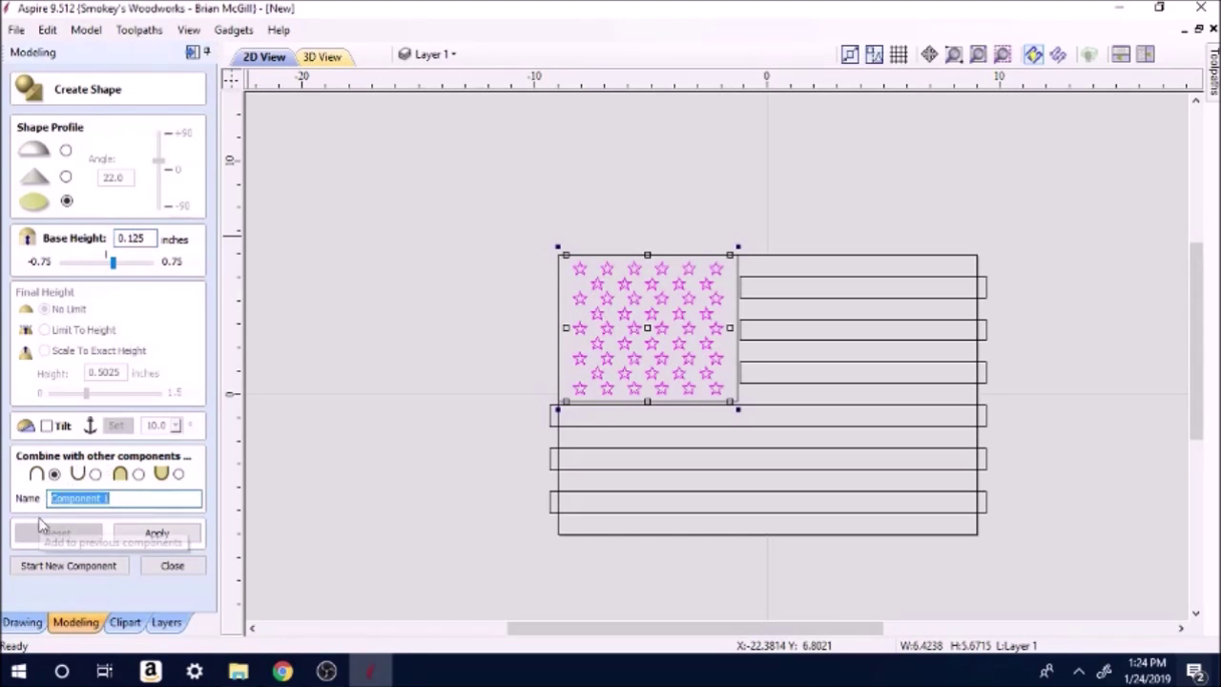
pyautogui.write('stars')
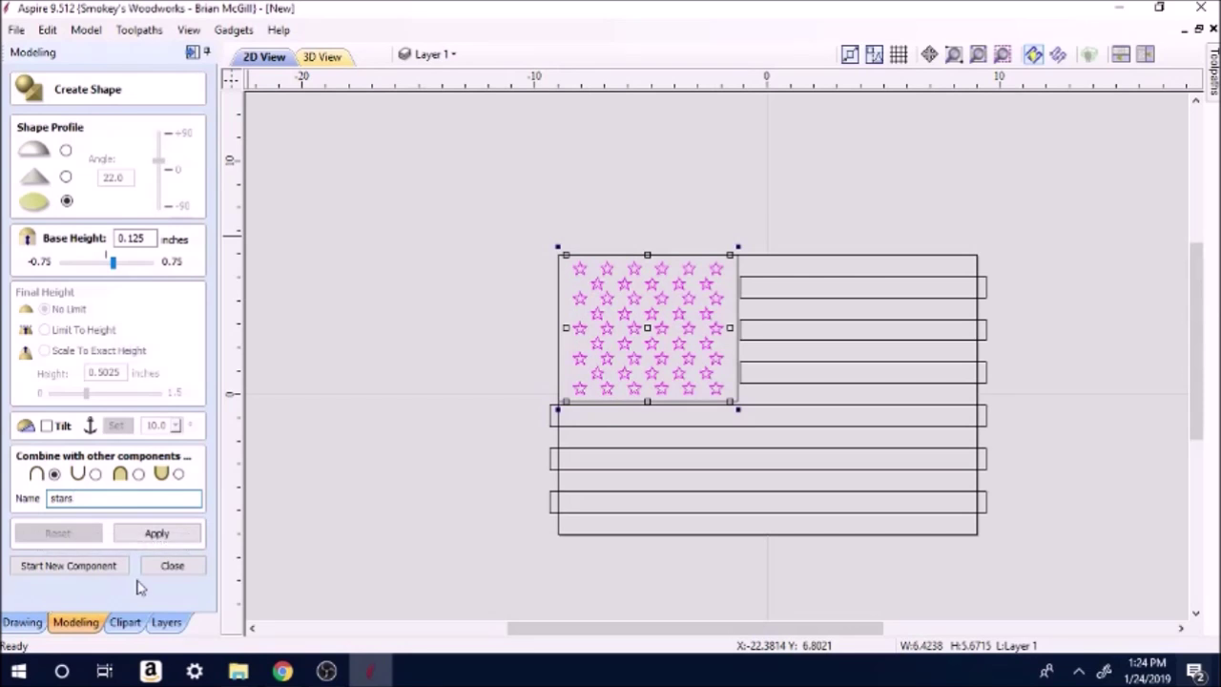
pyautogui.click(164, 539)
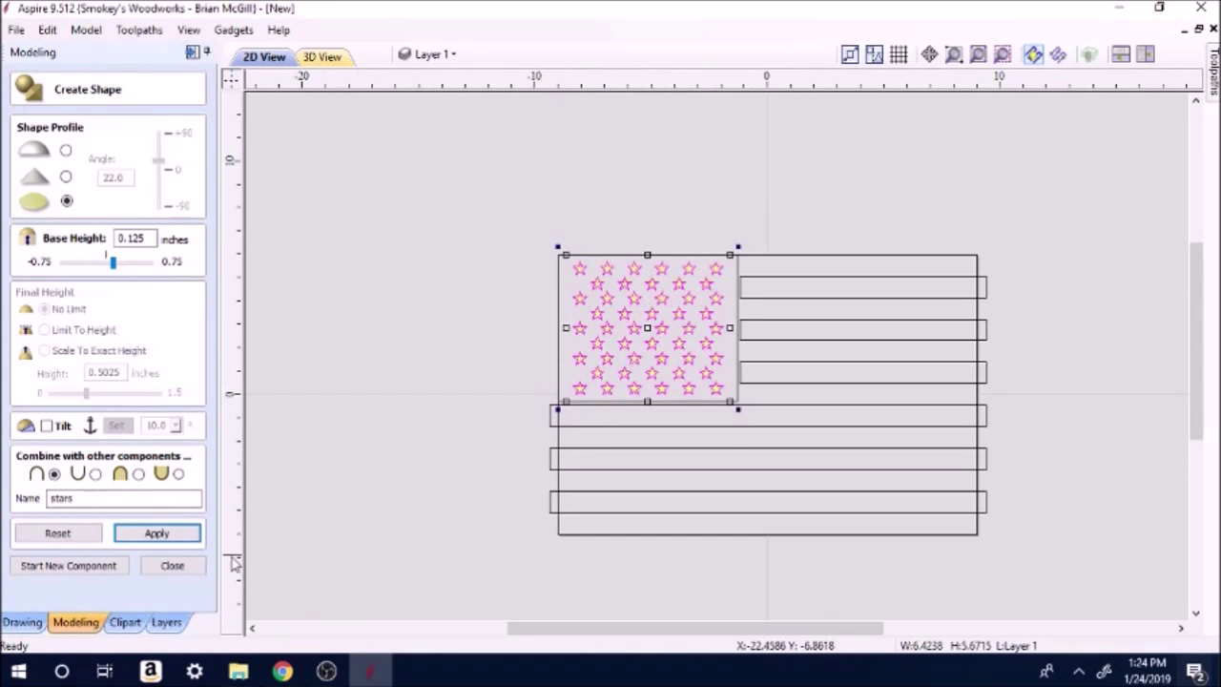
pyautogui.click(182, 571)
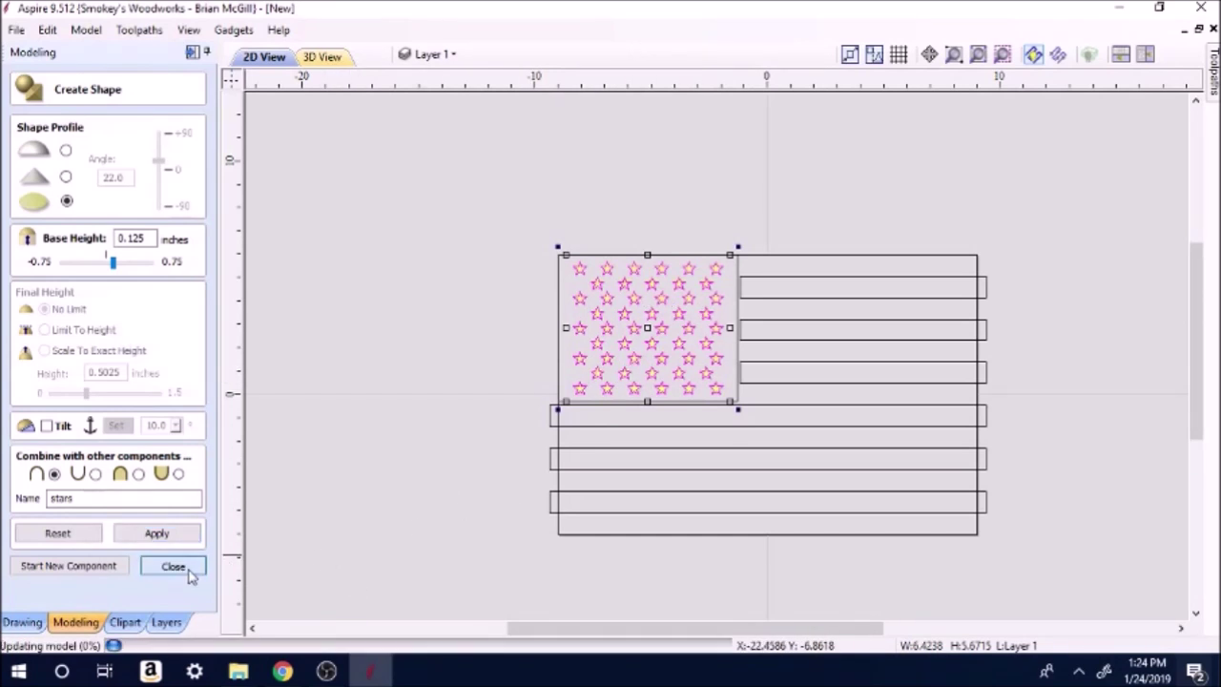
# - Check the raised stars in 3D View, then return to the 2D drawing
pyautogui.click(341, 63)
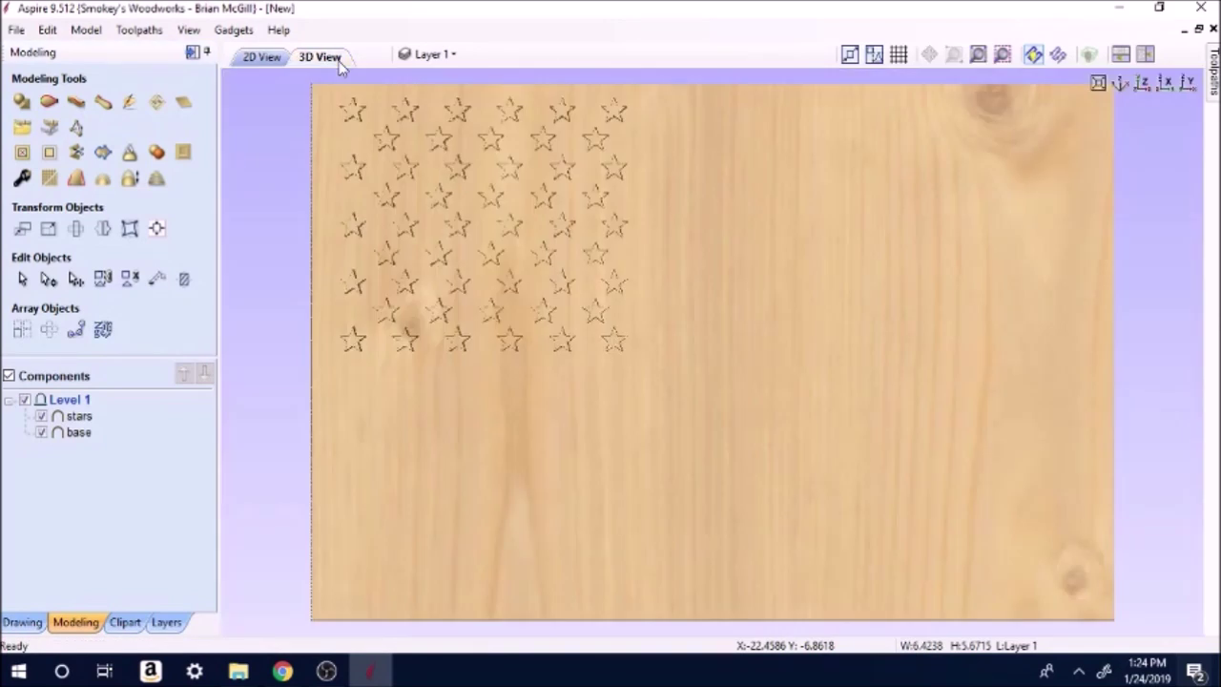
pyautogui.moveTo(439, 416)
pyautogui.mouseDown()
pyautogui.moveTo(492, 341)
pyautogui.moveTo(561, 296)
pyautogui.moveTo(629, 291)
pyautogui.moveTo(744, 315)
pyautogui.moveTo(791, 429)
pyautogui.moveTo(528, 469)
pyautogui.moveTo(485, 512)
pyautogui.mouseUp()
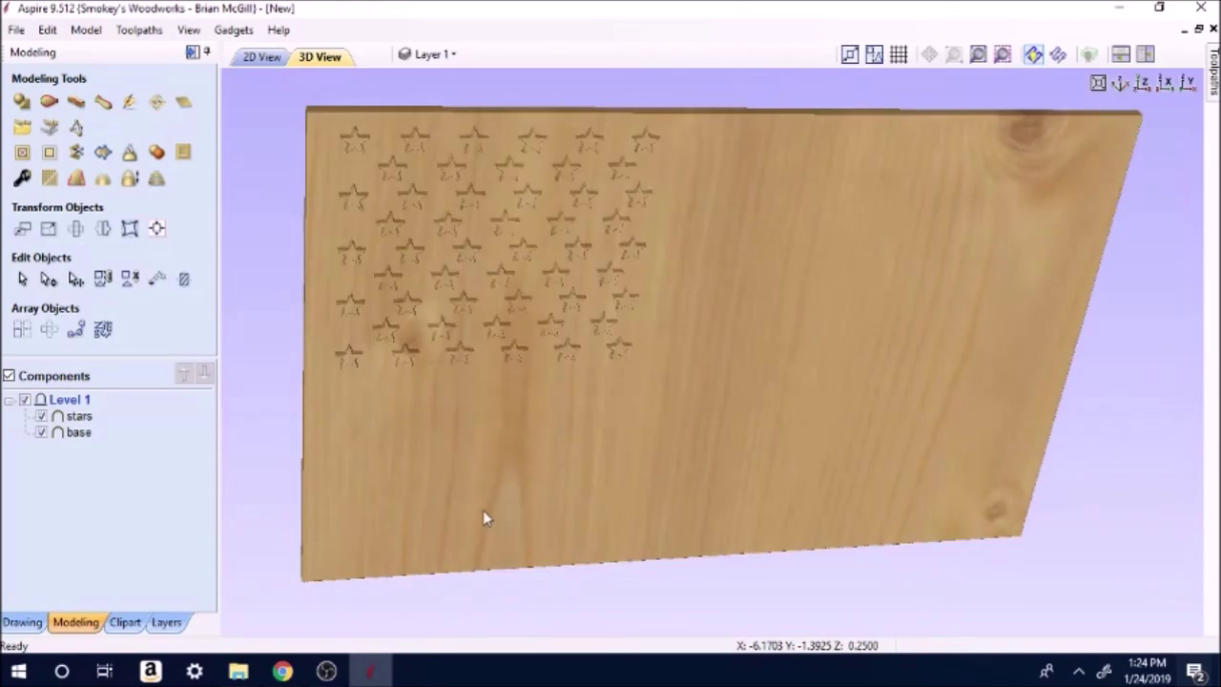
pyautogui.click(262, 57)
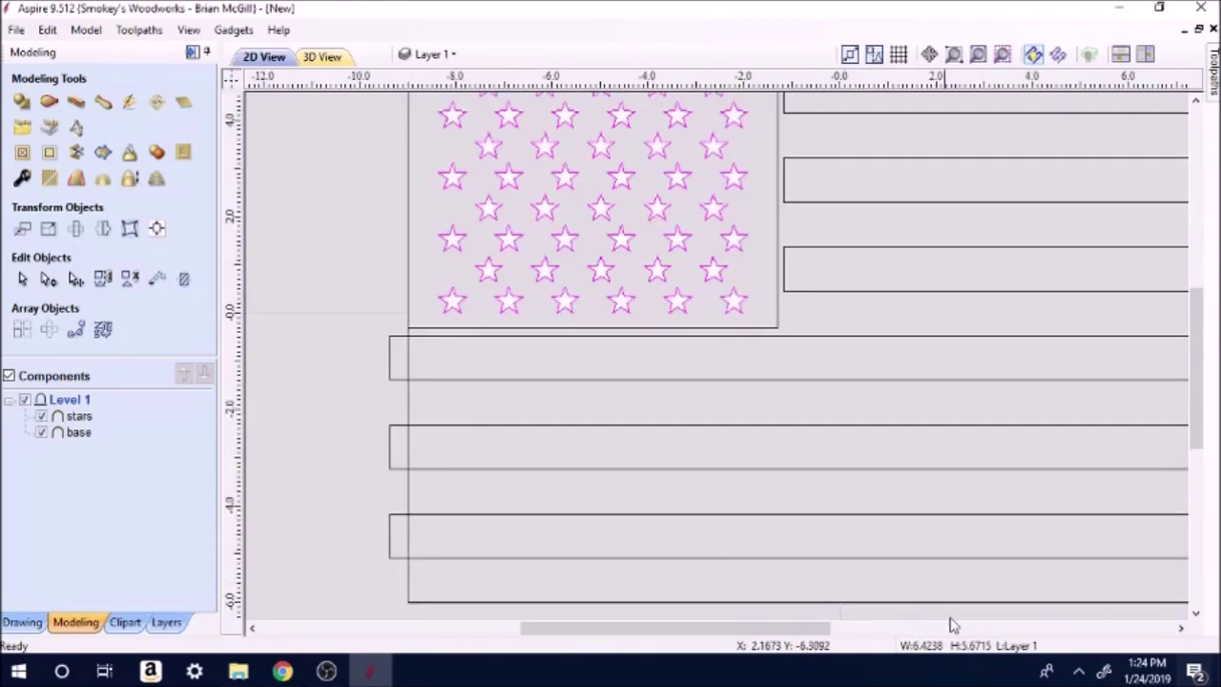
pyautogui.scroll(-3, 963, 572)
# - Make the stripes a subtracted component named 'stripes' that cuts grooves into the base
pyautogui.moveTo(1036, 566); pyautogui.dragTo(944, 305)
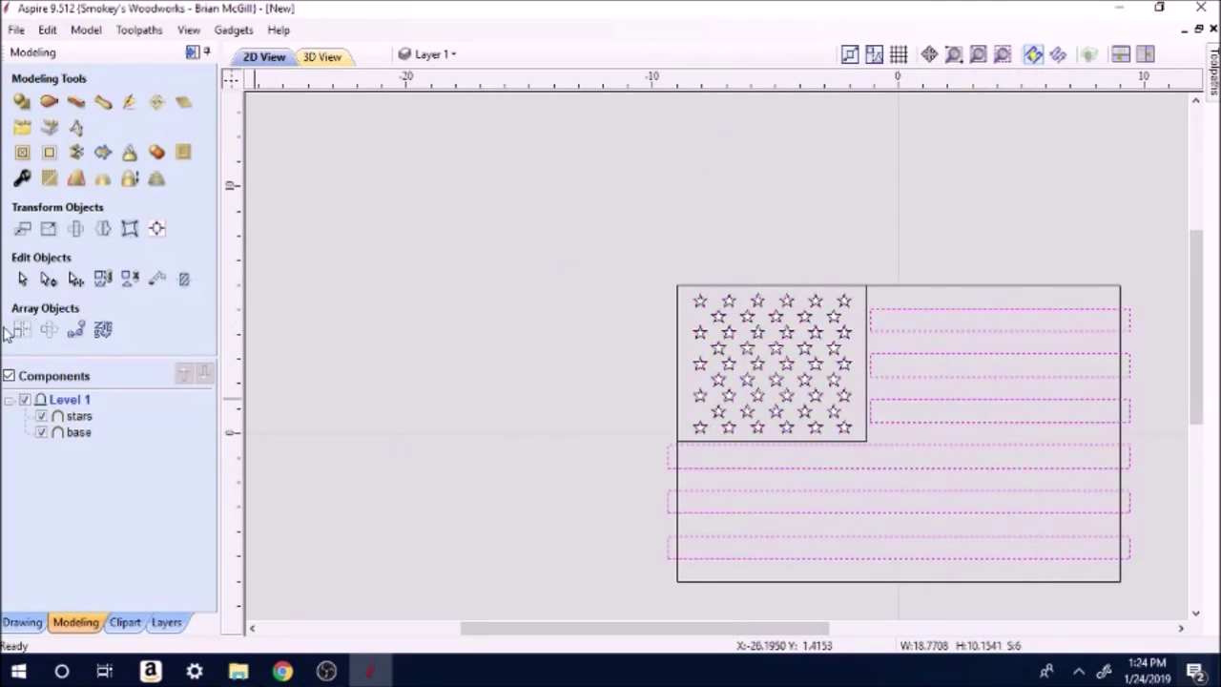
pyautogui.click(24, 105)
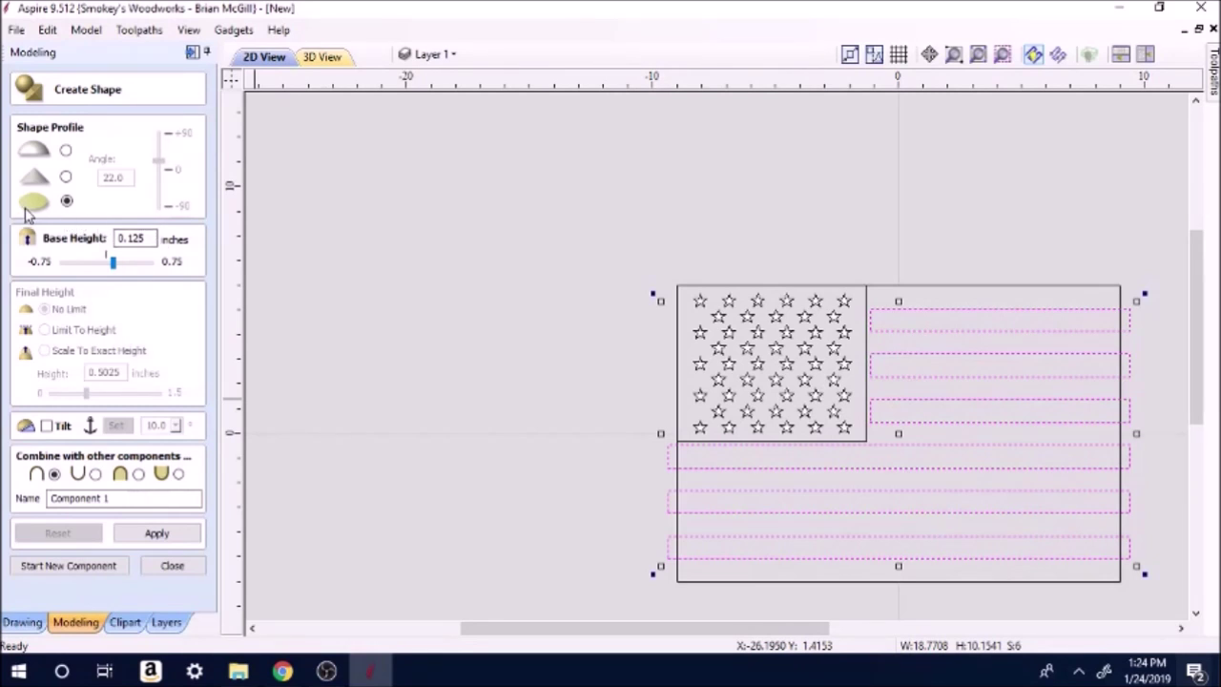
pyautogui.click(95, 474)
pyautogui.moveTo(121, 498); pyautogui.dragTo(43, 503)
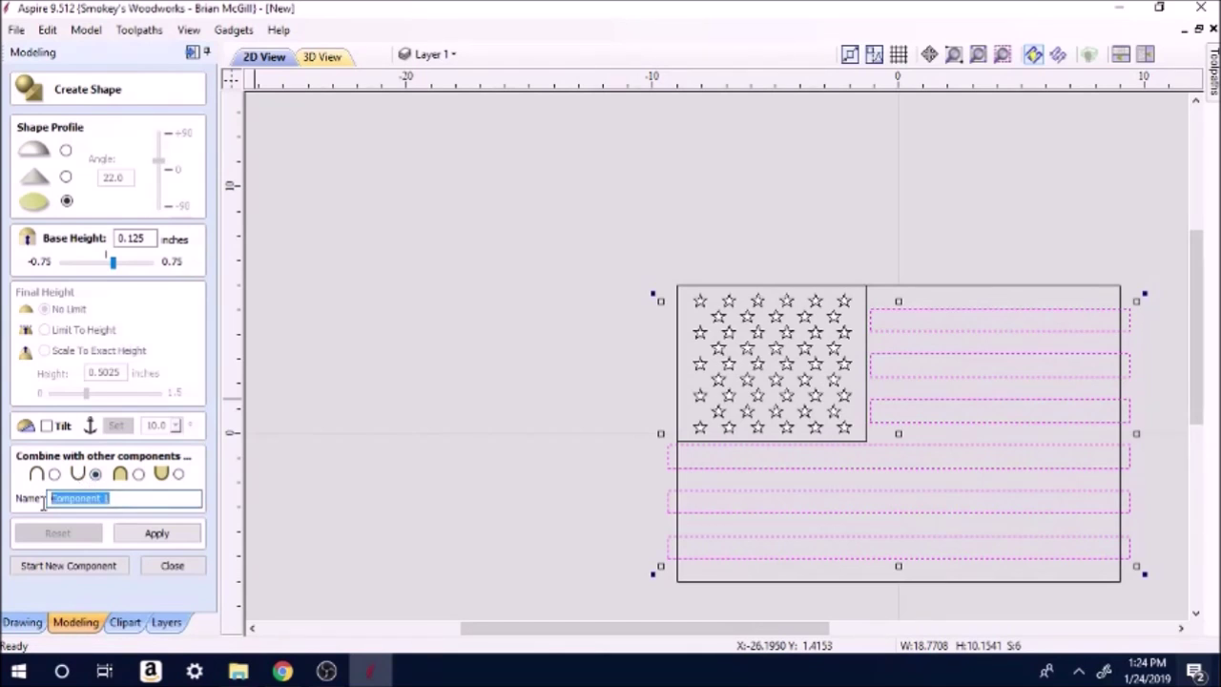
pyautogui.write('stripes')
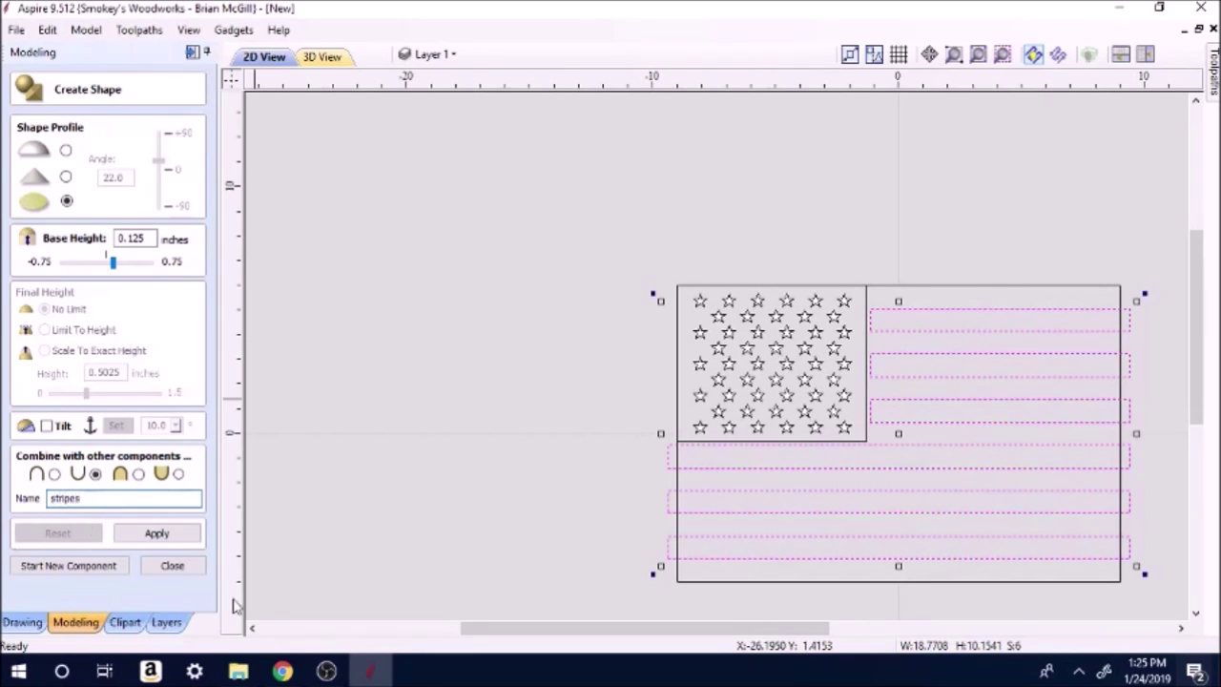
pyautogui.click(157, 534)
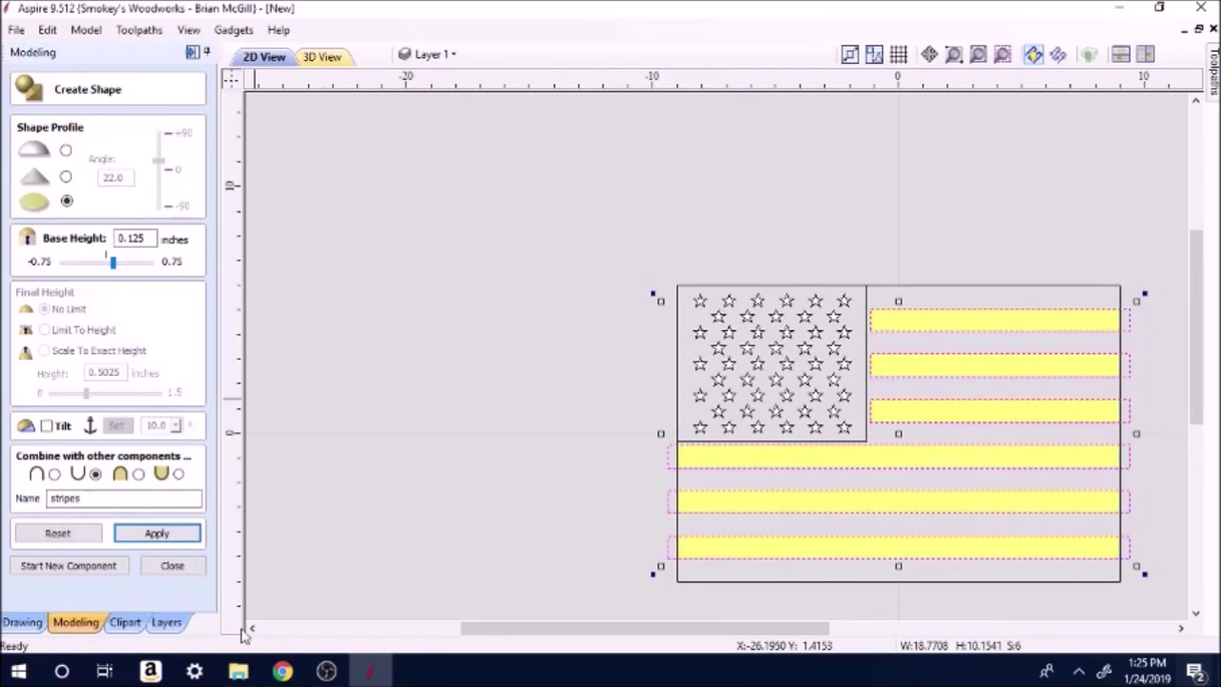
pyautogui.click(194, 568)
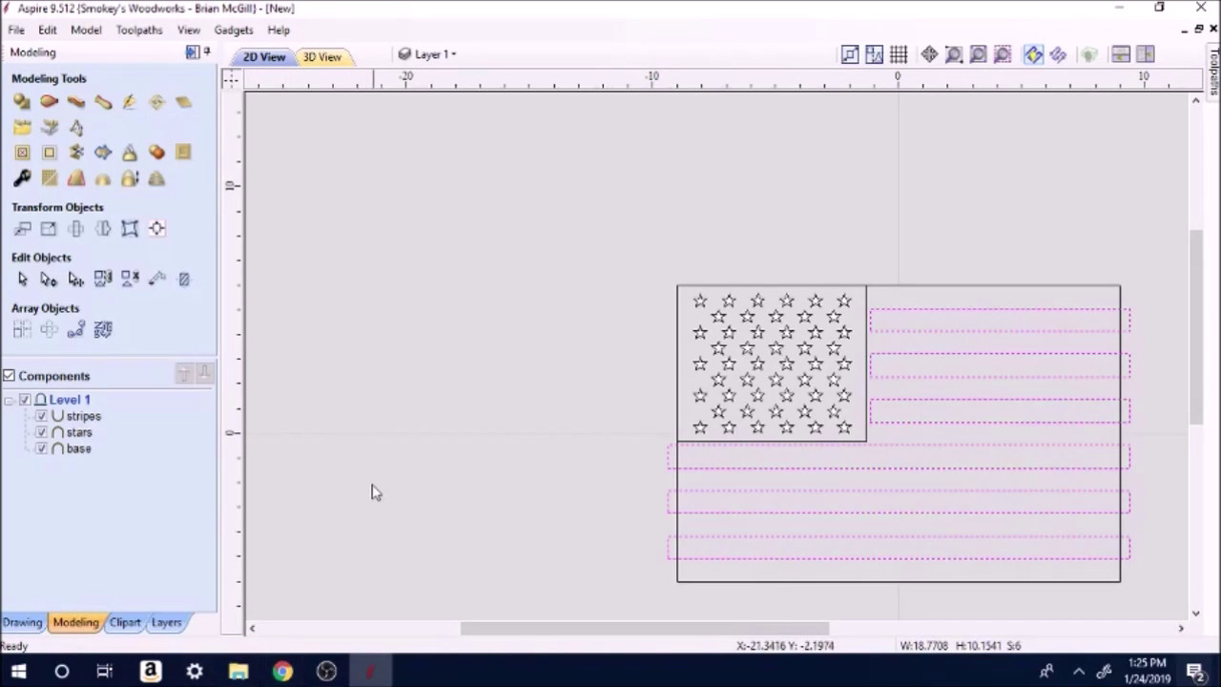
pyautogui.click(321, 57)
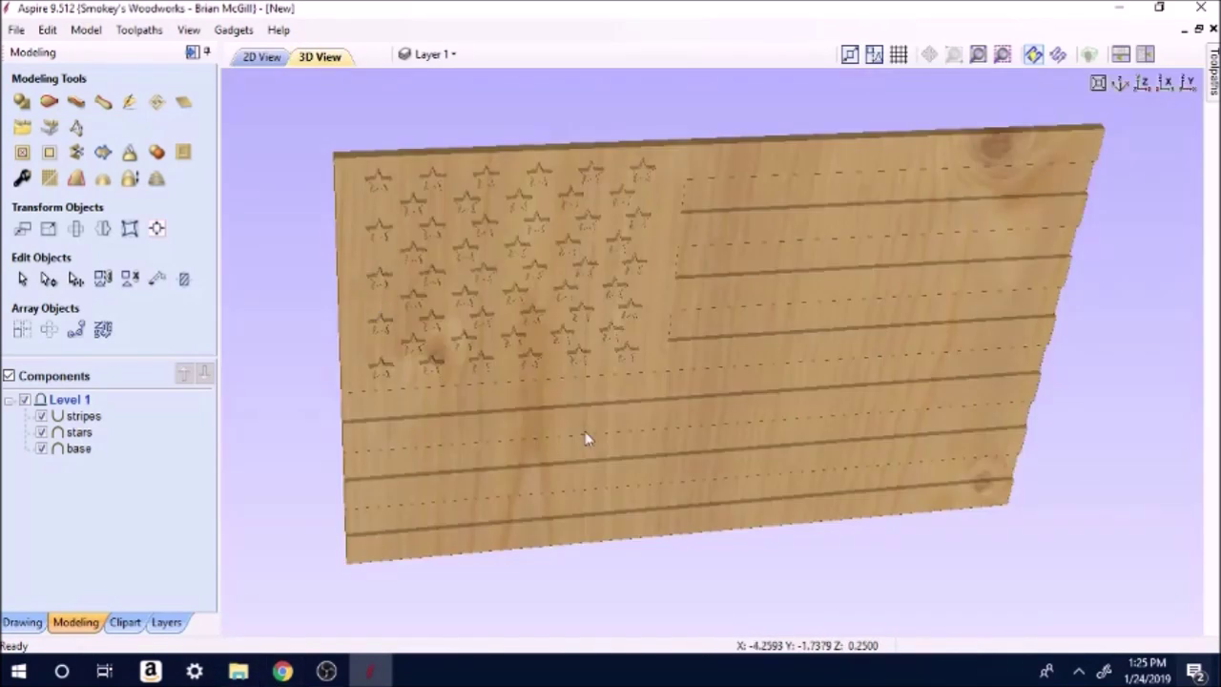
pyautogui.moveTo(985, 284)
pyautogui.mouseDown()
pyautogui.moveTo(974, 149)
pyautogui.moveTo(730, 136)
pyautogui.moveTo(750, 428)
pyautogui.moveTo(853, 289)
pyautogui.moveTo(518, 428)
pyautogui.moveTo(688, 446)
pyautogui.moveTo(635, 443)
pyautogui.moveTo(734, 373)
pyautogui.moveTo(662, 373)
pyautogui.moveTo(547, 400)
pyautogui.moveTo(354, 316)
pyautogui.moveTo(325, 267)
pyautogui.mouseUp()
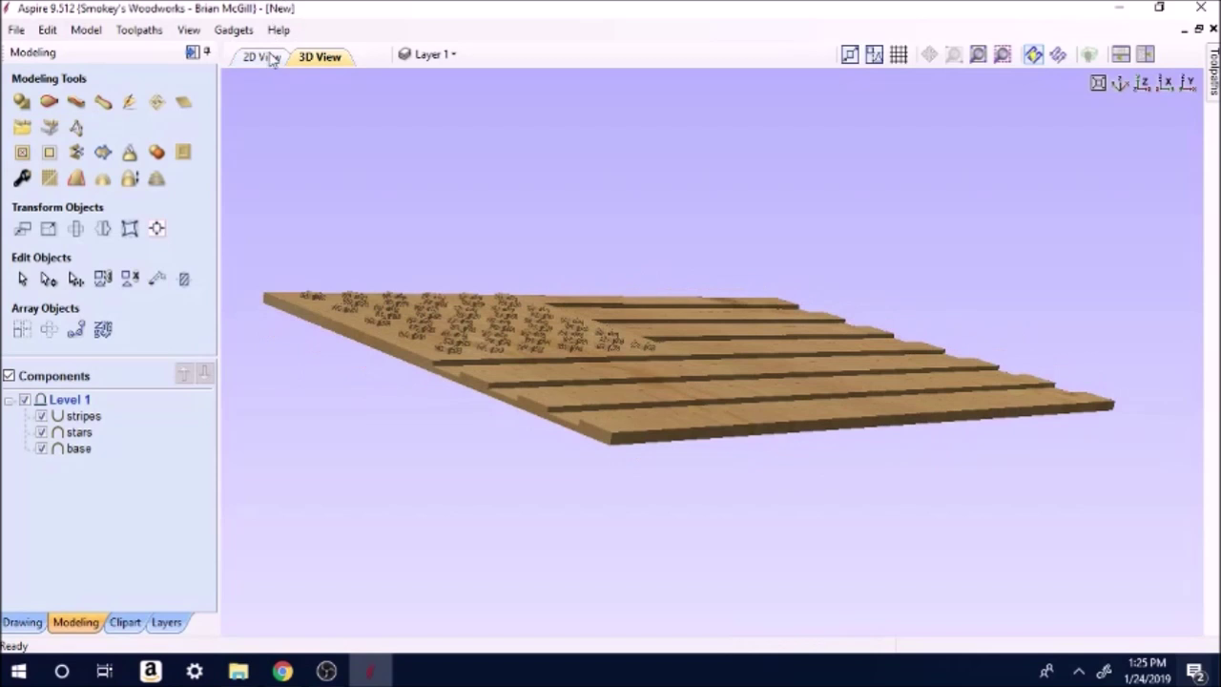
pyautogui.click(263, 57)
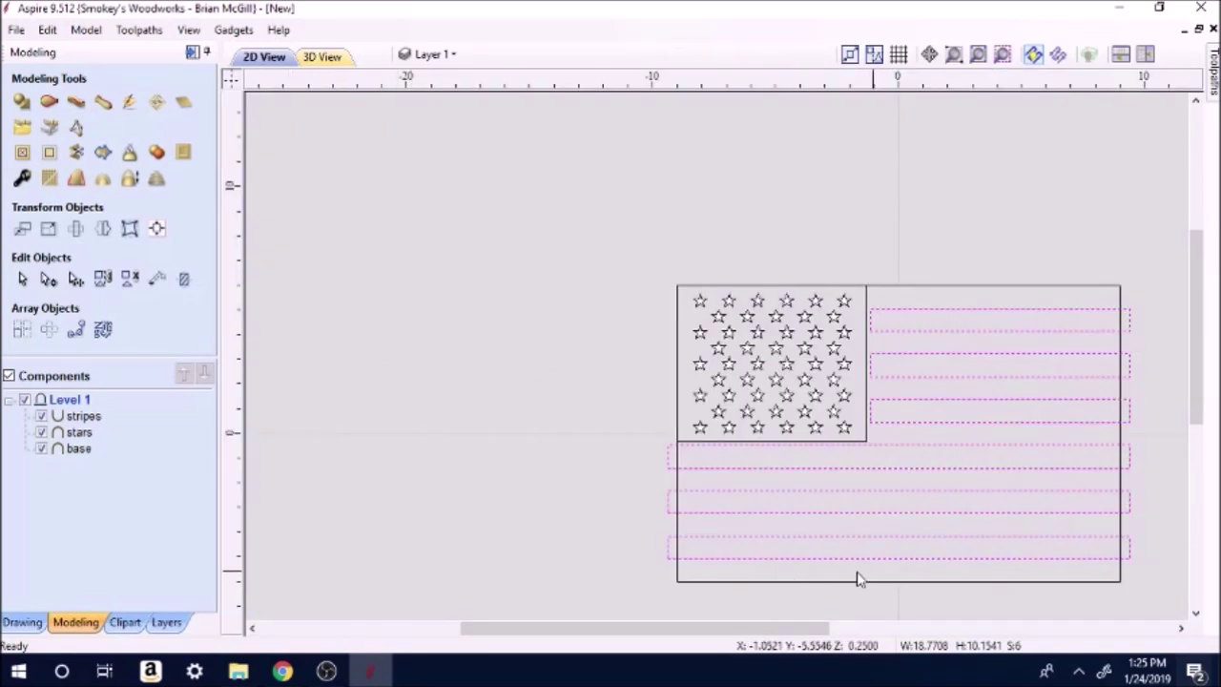
pyautogui.click(597, 477)
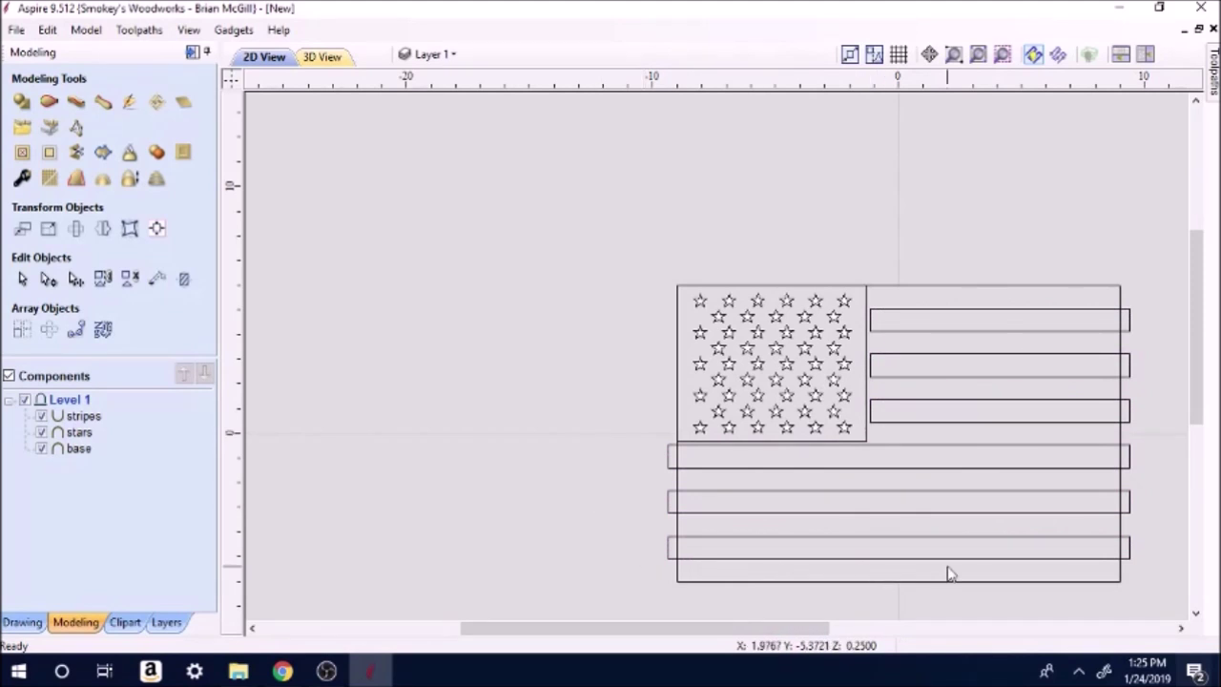
pyautogui.moveTo(1163, 558); pyautogui.dragTo(573, 322)
pyautogui.moveTo(600, 230); pyautogui.dragTo(1163, 617)
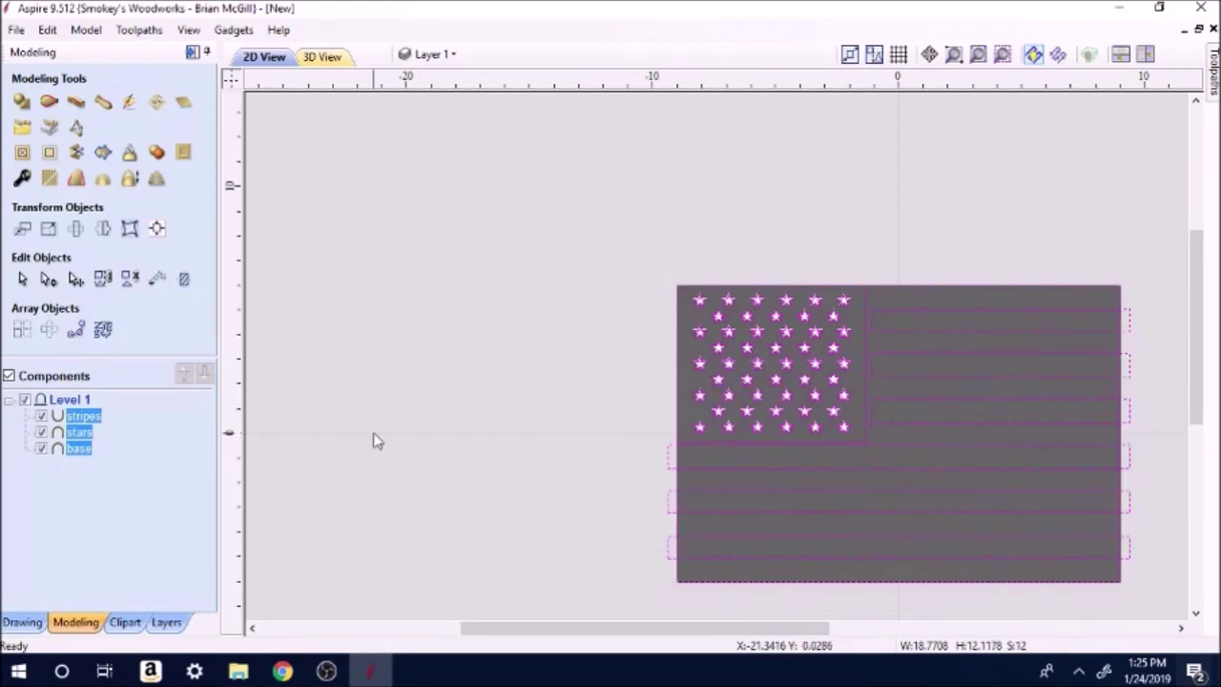
# - Add a 30° draft to the model and inspect the sloped sides in 3D
pyautogui.click(79, 184)
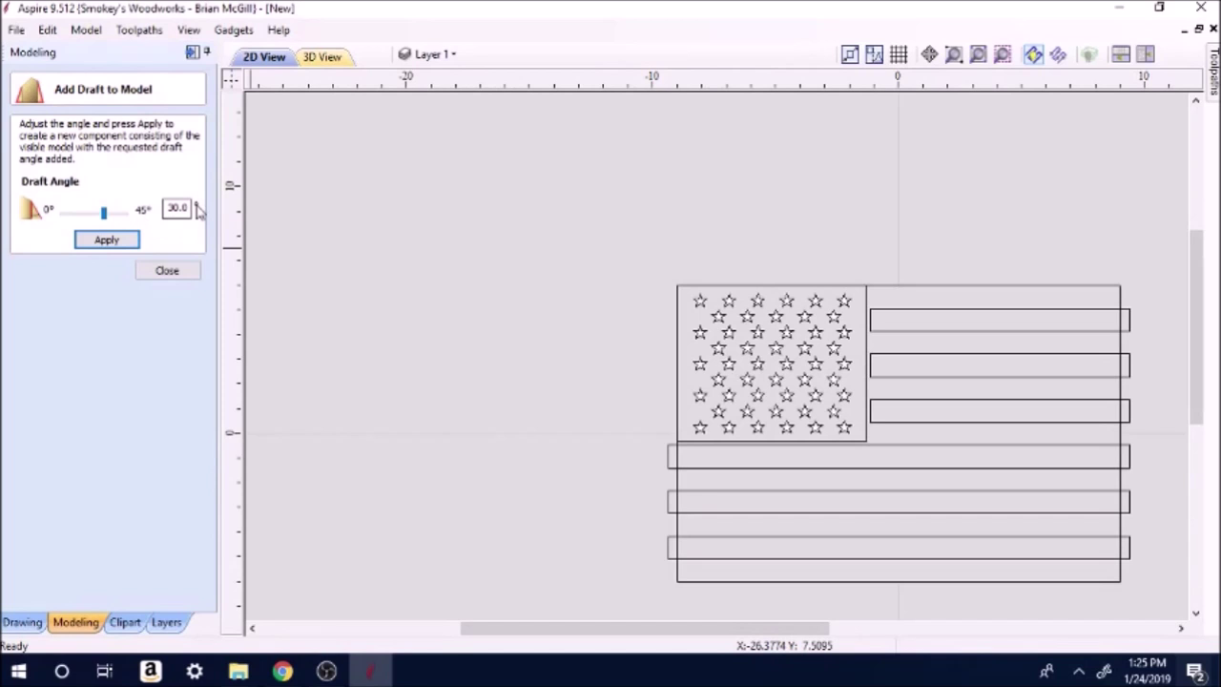
pyautogui.click(105, 241)
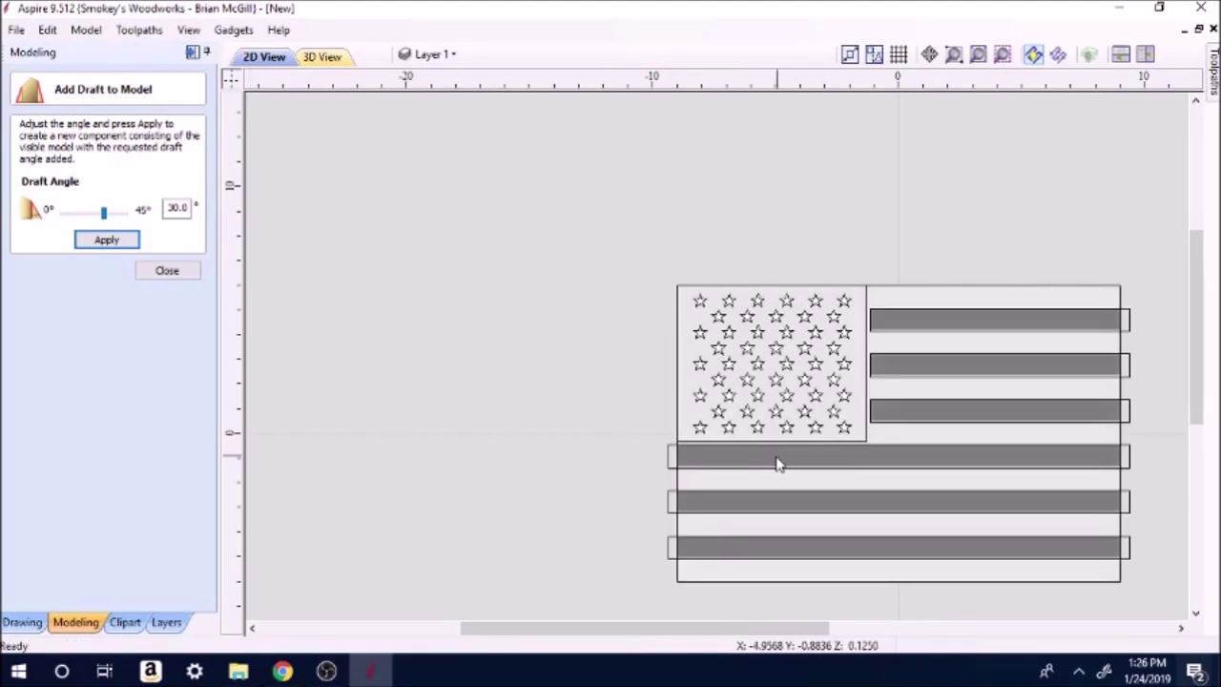
pyautogui.click(326, 57)
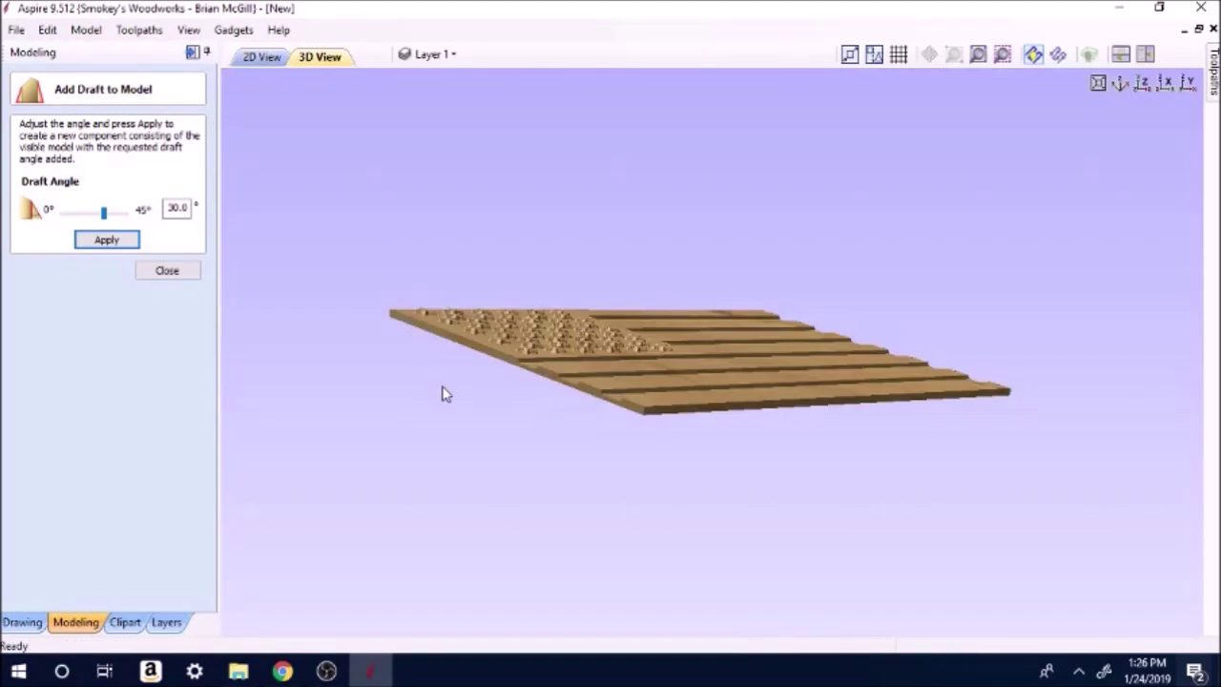
pyautogui.moveTo(654, 411); pyautogui.dragTo(748, 396)
pyautogui.scroll(5, 748, 395)
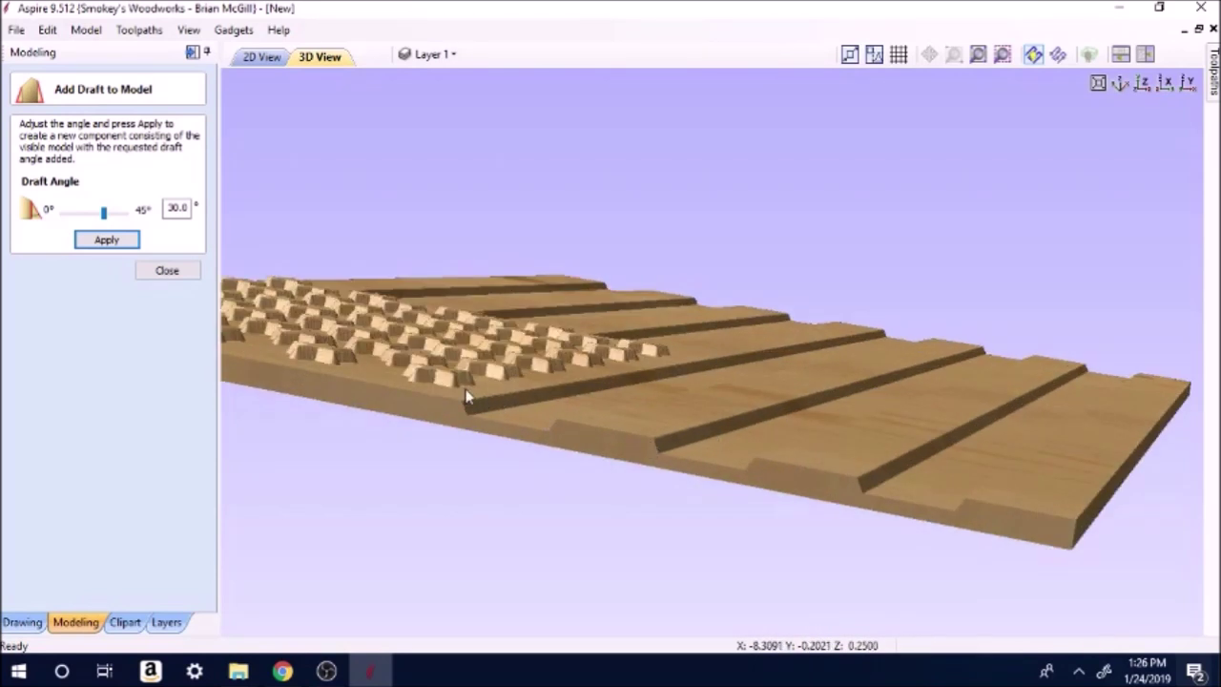
pyautogui.scroll(2, 463, 396)
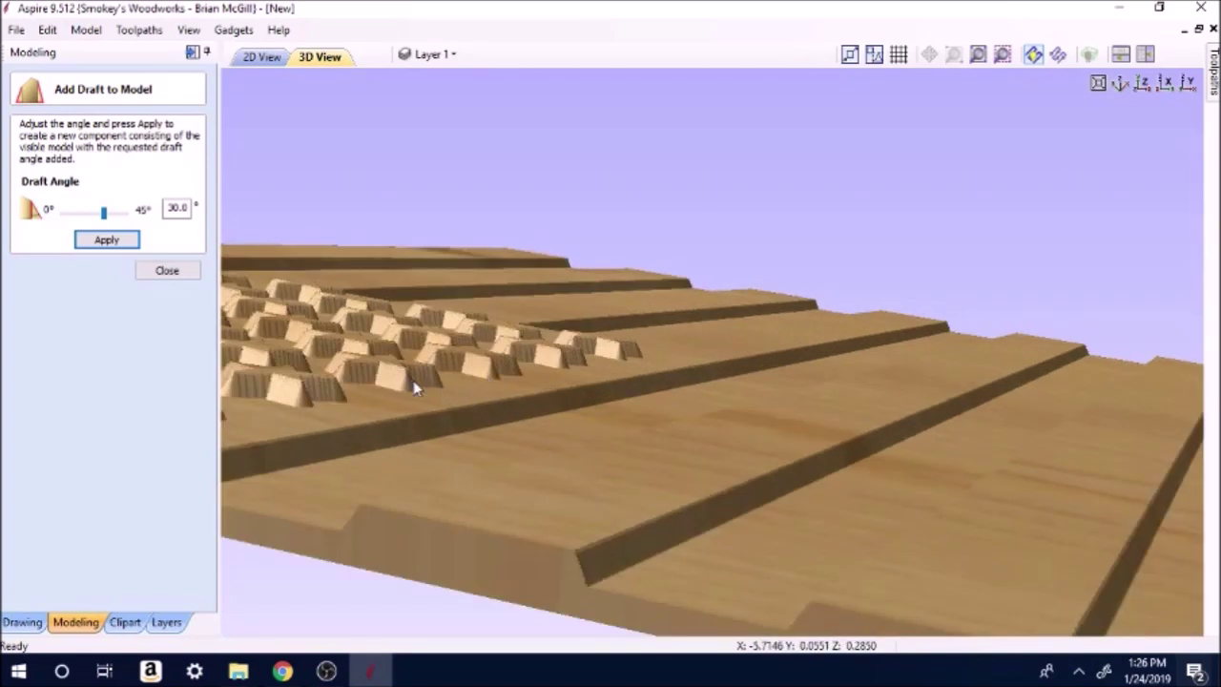
pyautogui.moveTo(690, 416); pyautogui.dragTo(519, 540)
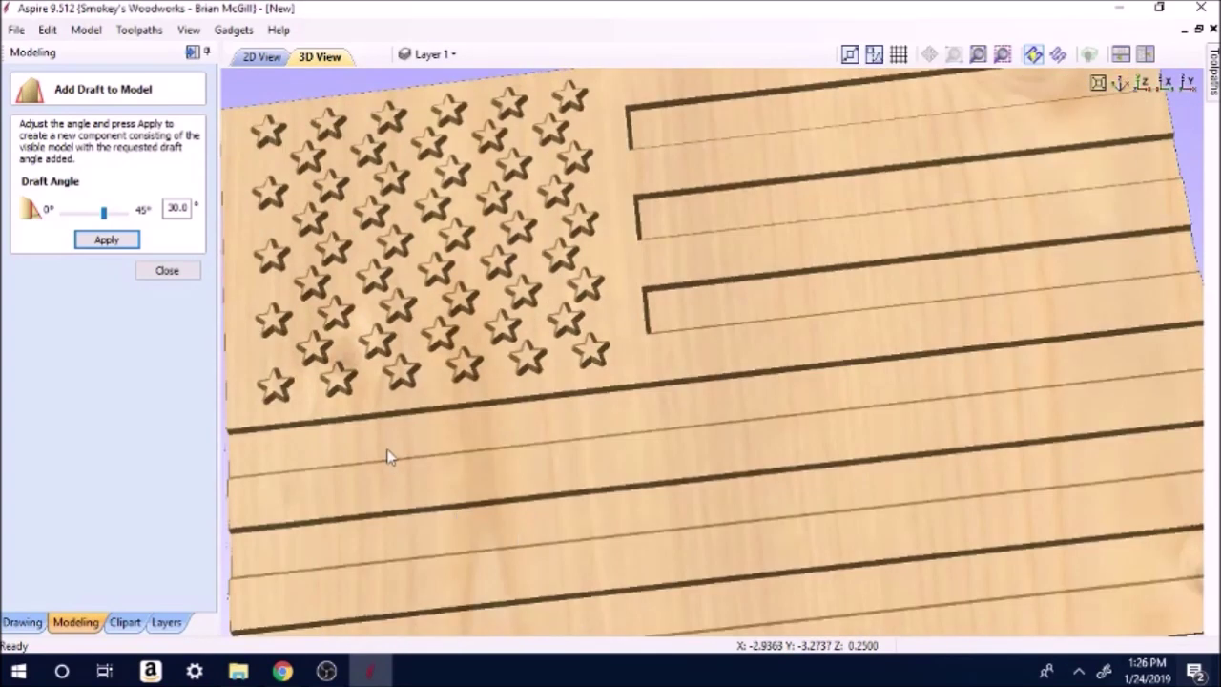
pyautogui.click(172, 271)
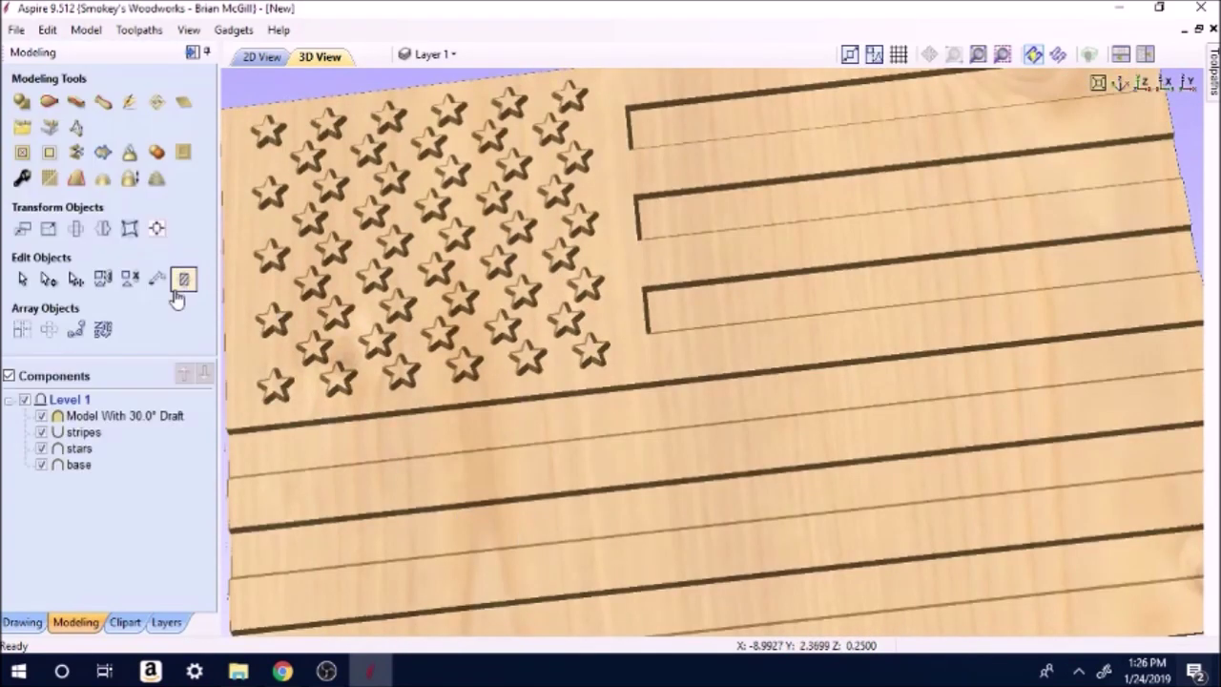
# - Draw a slanted straight line down the left side of the flag
pyautogui.click(41, 620)
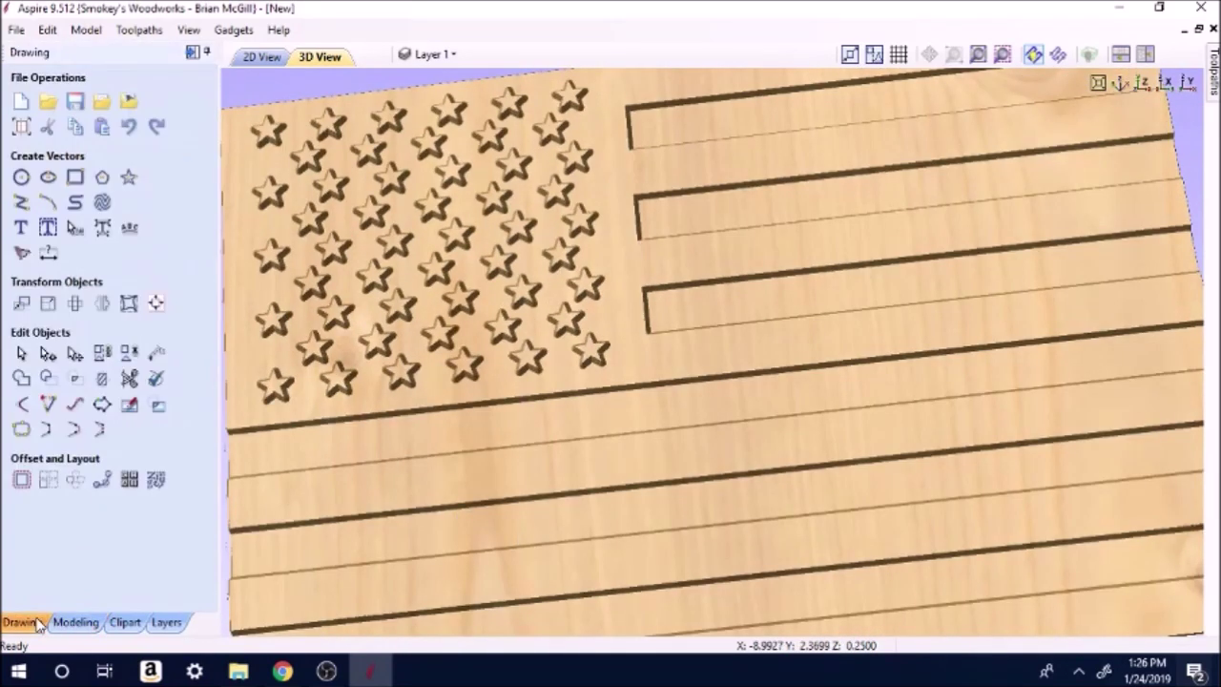
pyautogui.click(259, 57)
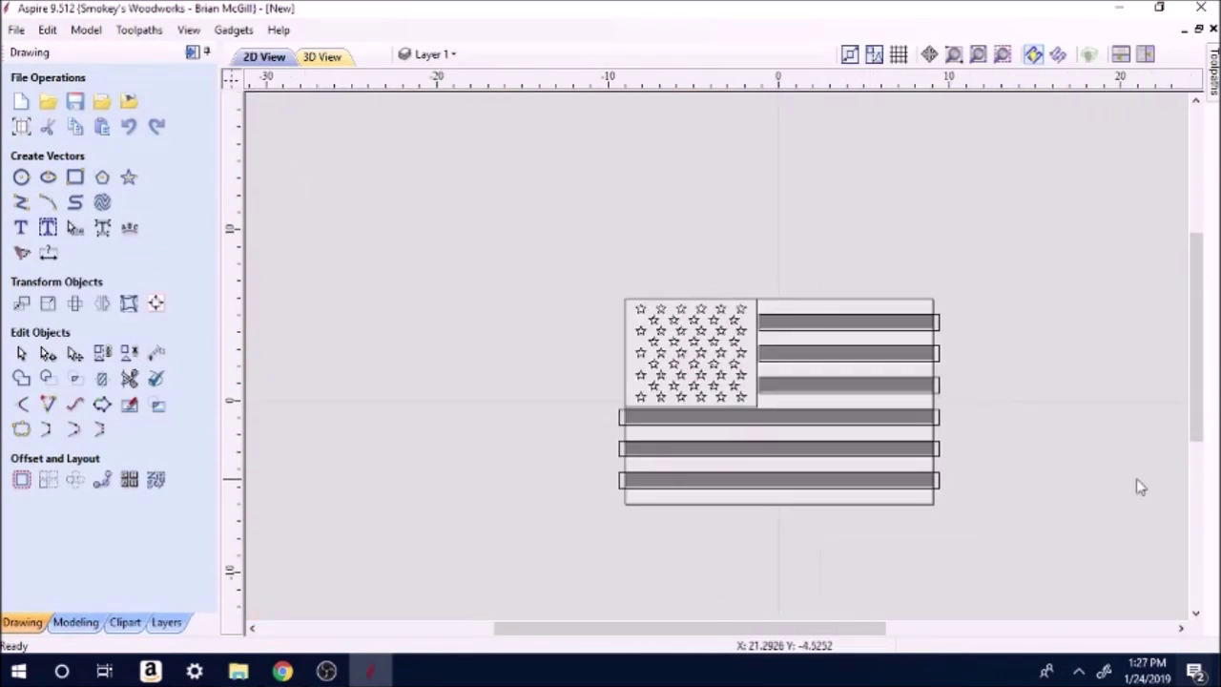
pyautogui.scroll(2, 940, 354)
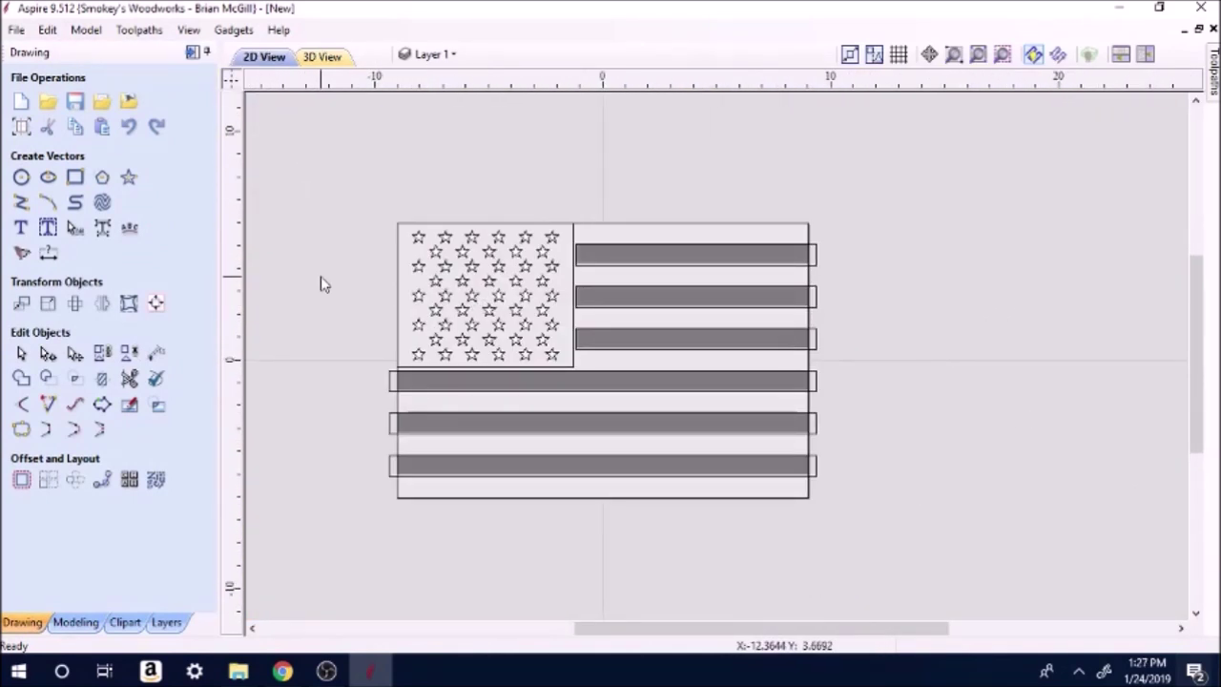
pyautogui.click(21, 201)
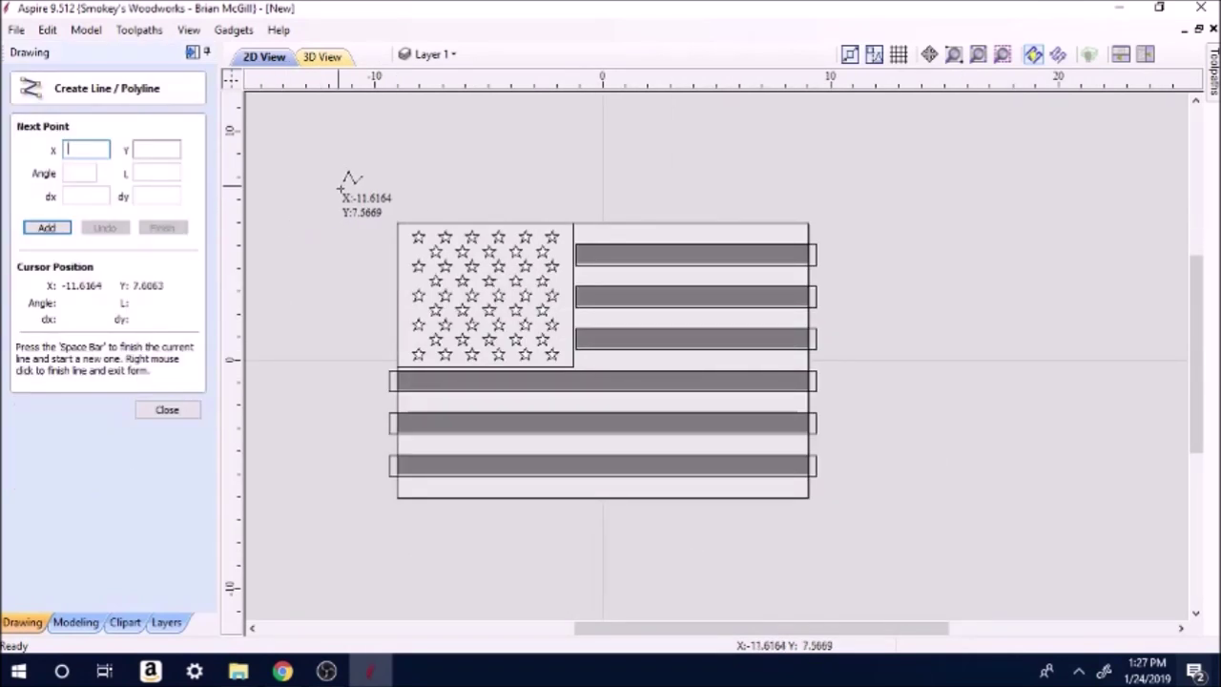
pyautogui.click(373, 192)
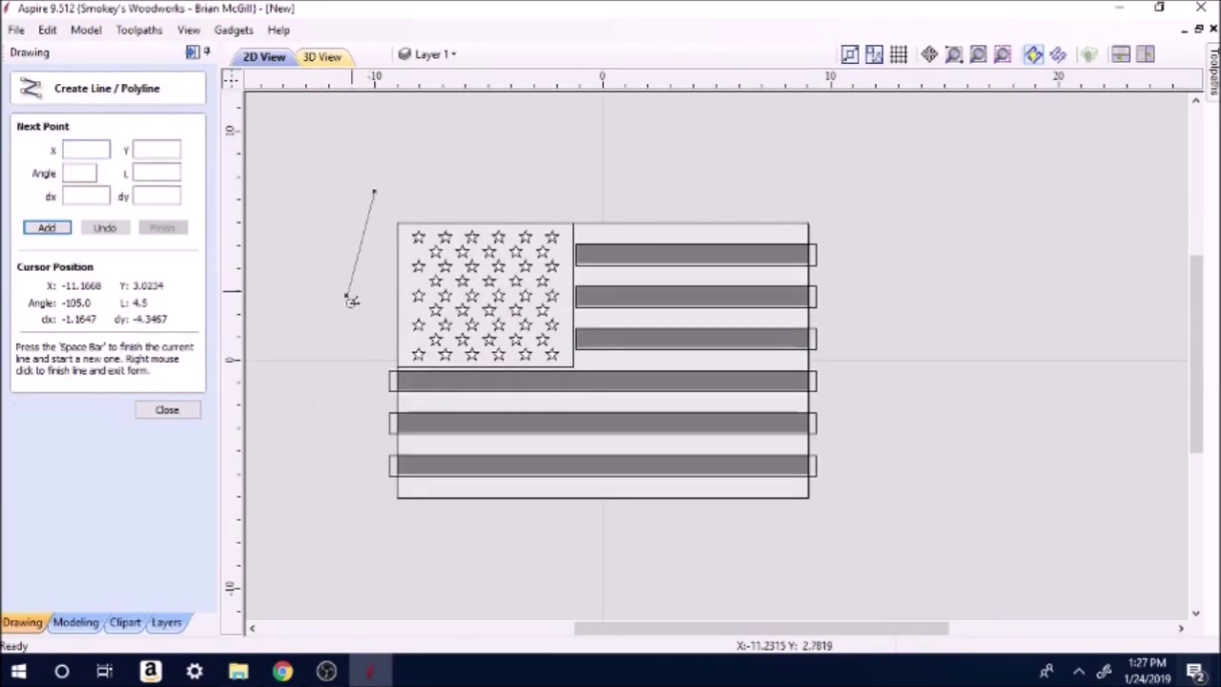
pyautogui.click(343, 525)
pyautogui.rightClick(360, 534)
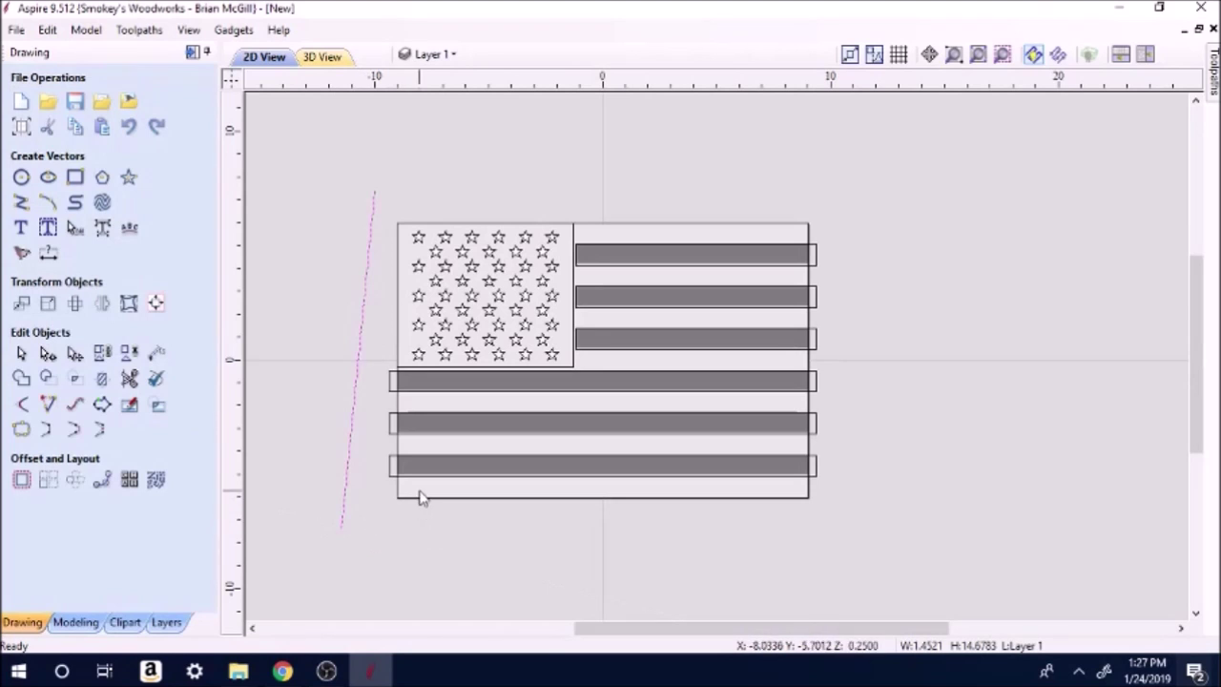
pyautogui.click(381, 520)
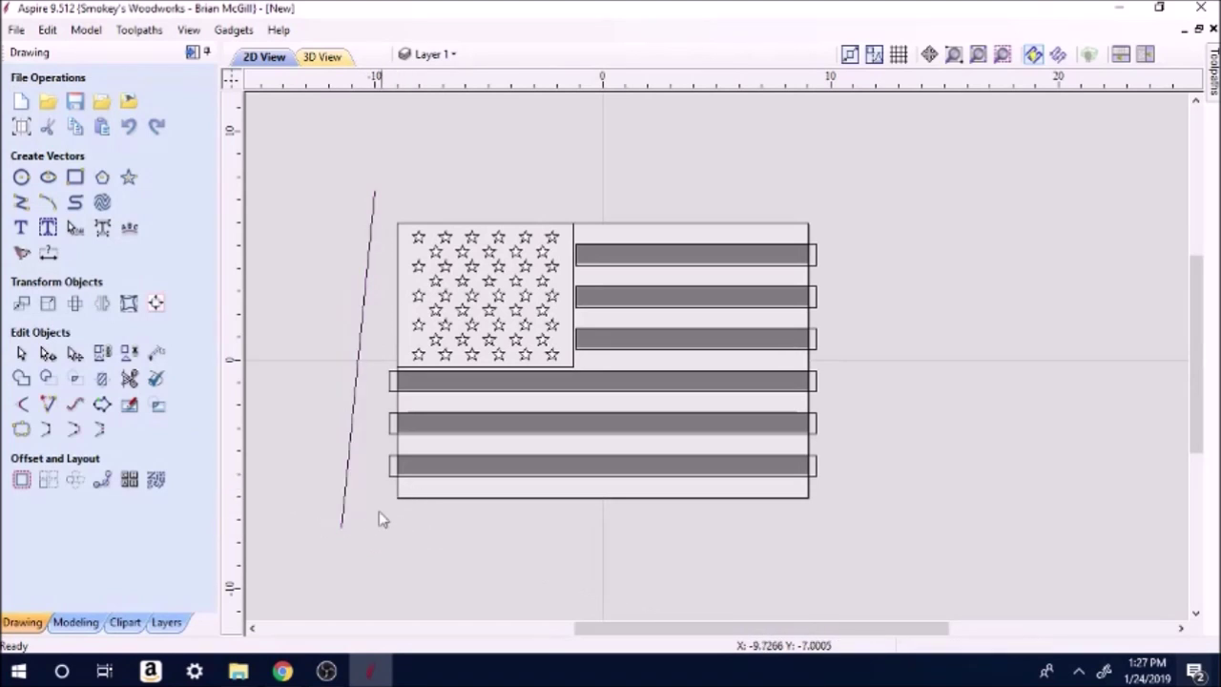
# - Copy the slanted line and paste the copy on the right of the flag
pyautogui.rightClick(361, 357)
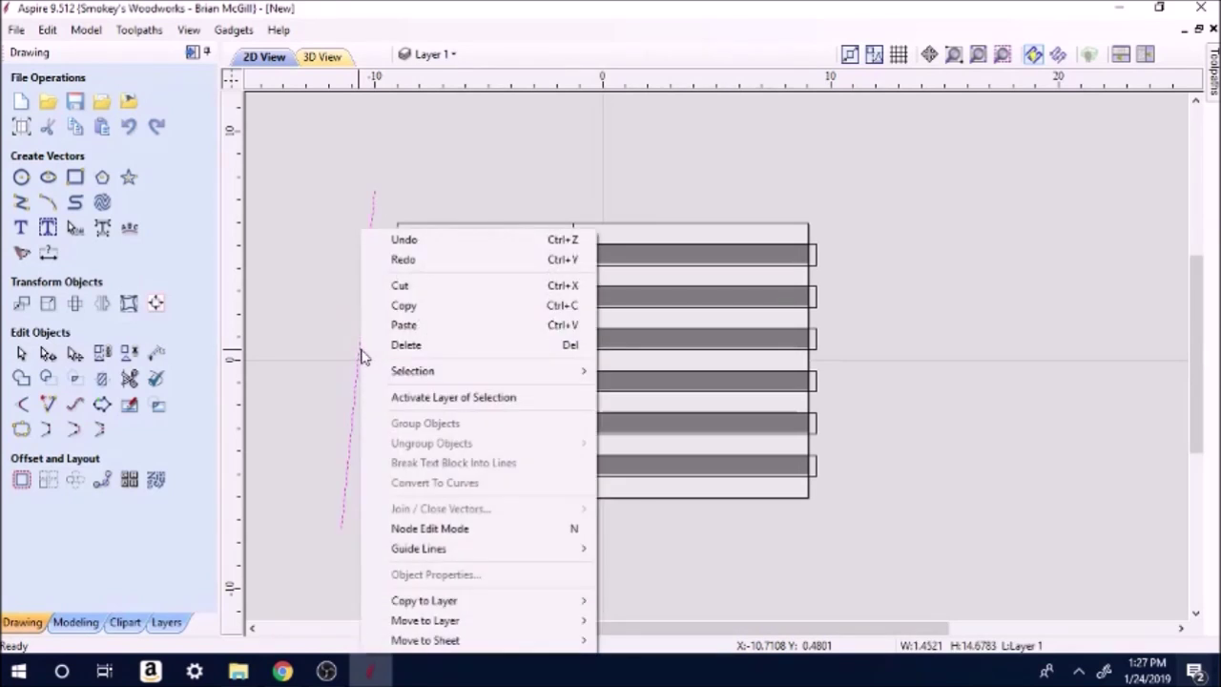
pyautogui.click(416, 307)
pyautogui.rightClick(387, 355)
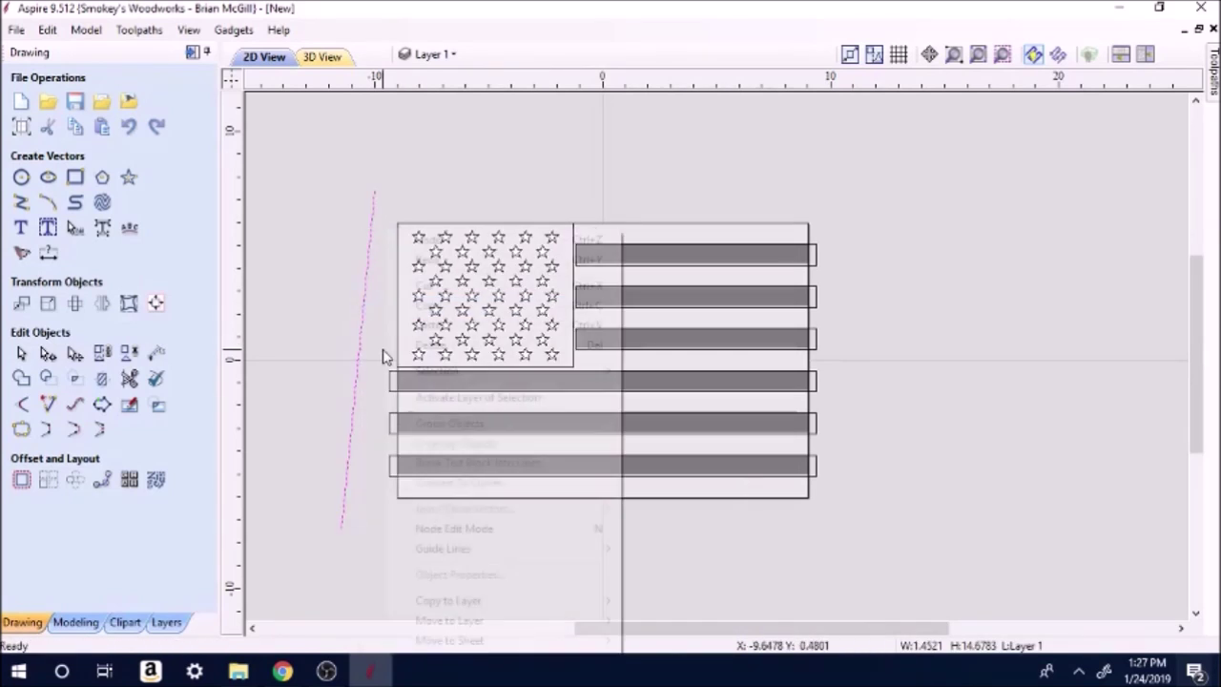
pyautogui.click(408, 324)
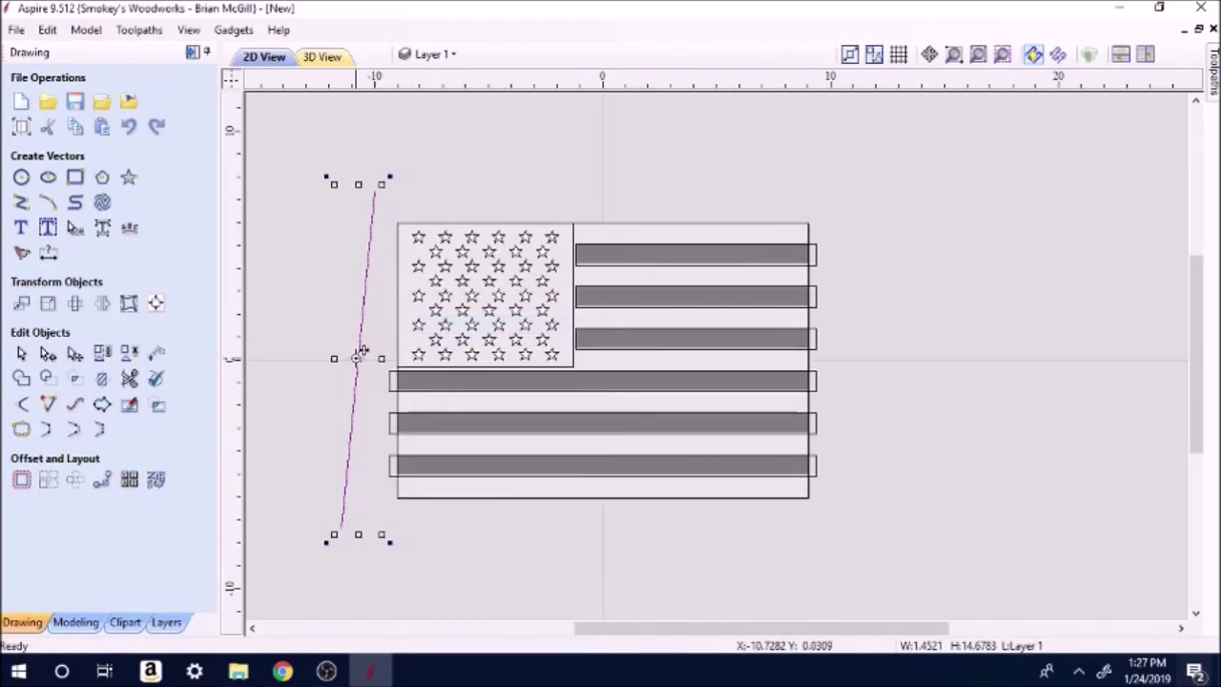
pyautogui.click(866, 373)
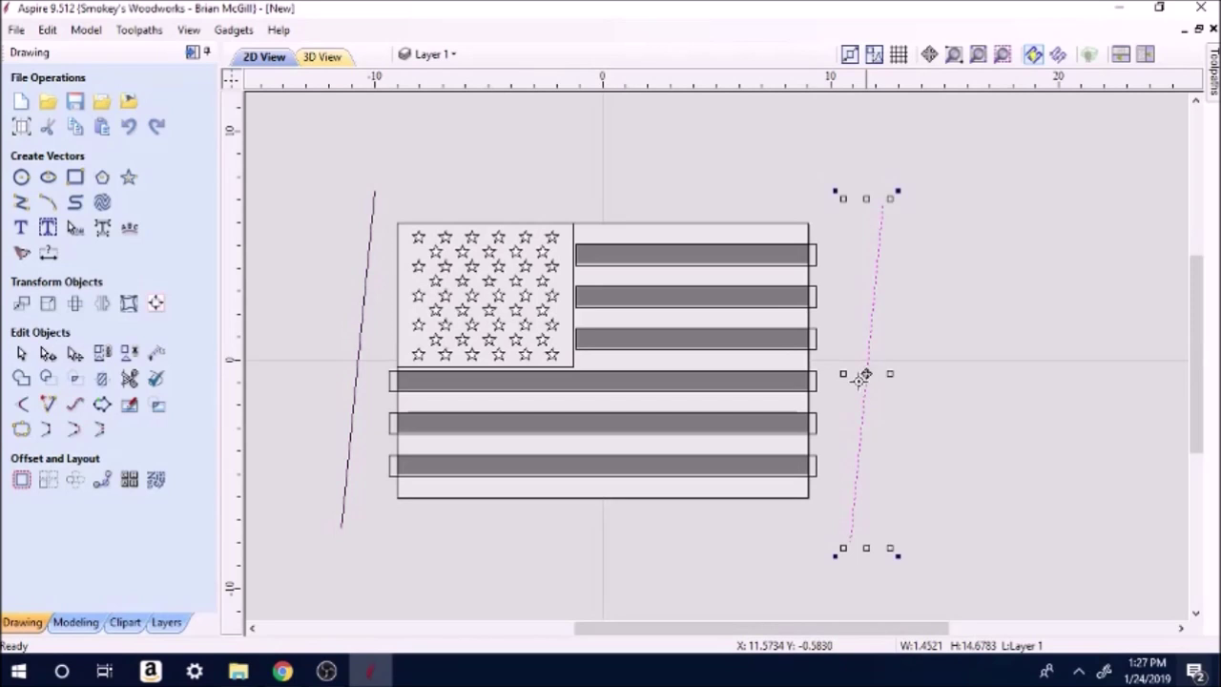
pyautogui.click(718, 515)
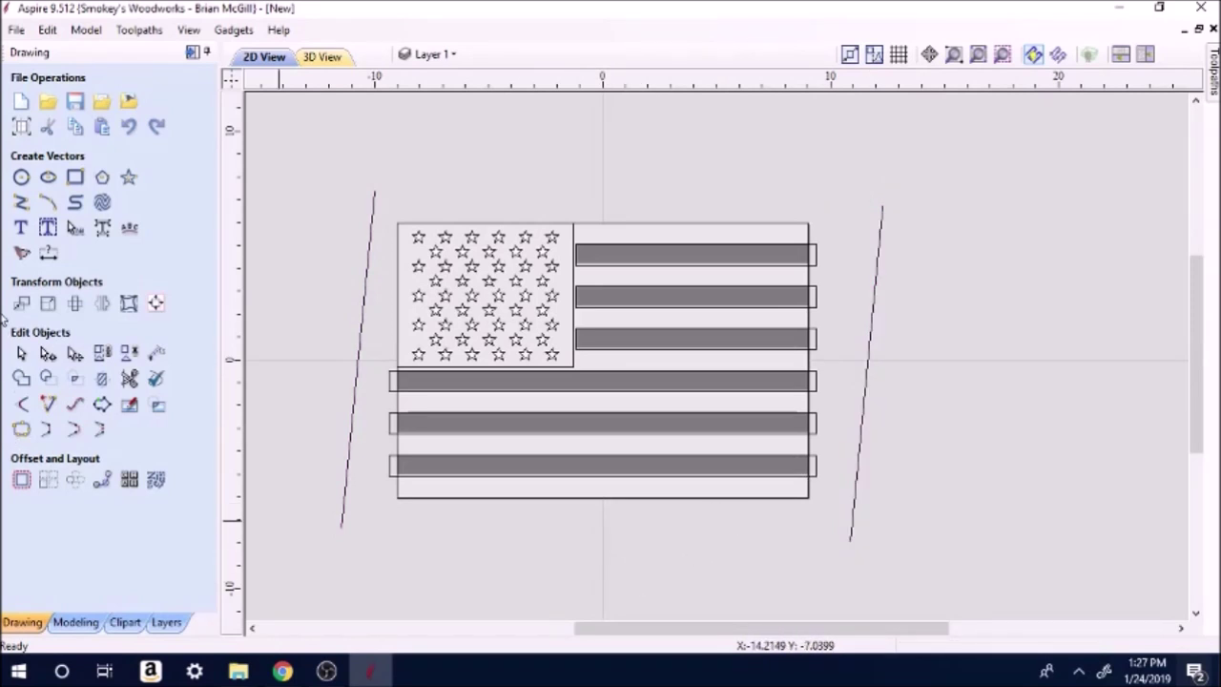
# - Draw an eight-point wavy curve beneath the flag between the two slanted lines
pyautogui.click(76, 203)
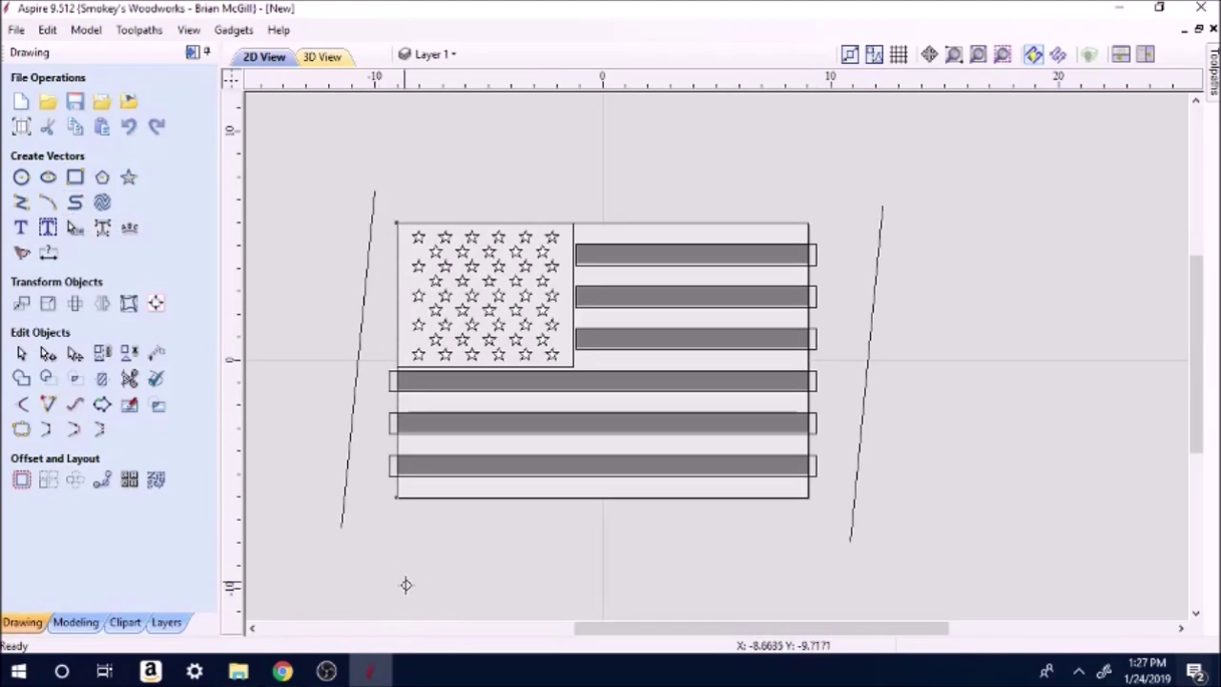
pyautogui.scroll(1, 412, 584)
pyautogui.scroll(1, 412, 582)
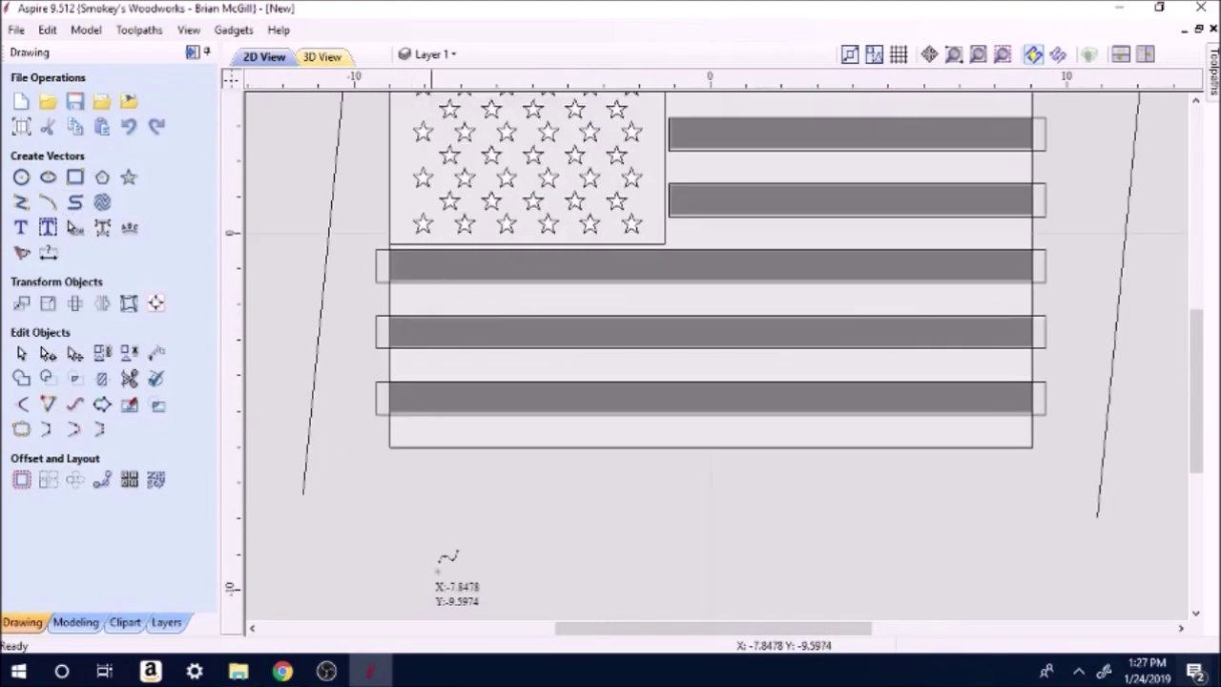
pyautogui.click(346, 494)
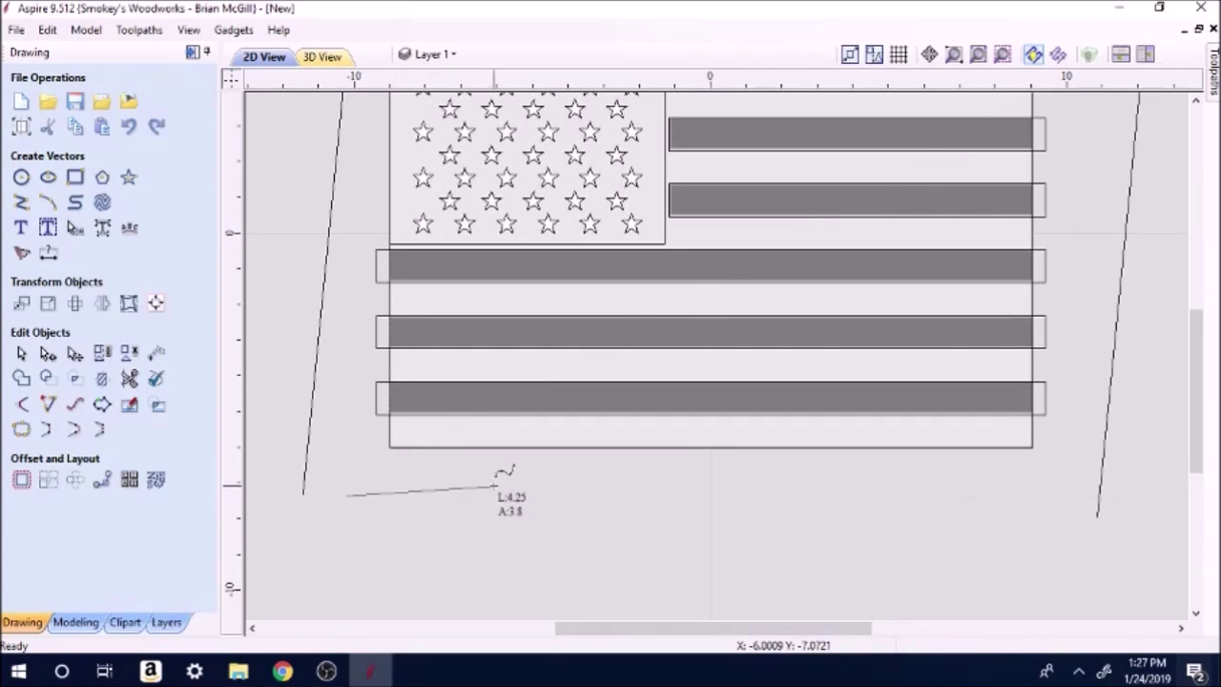
pyautogui.click(612, 498)
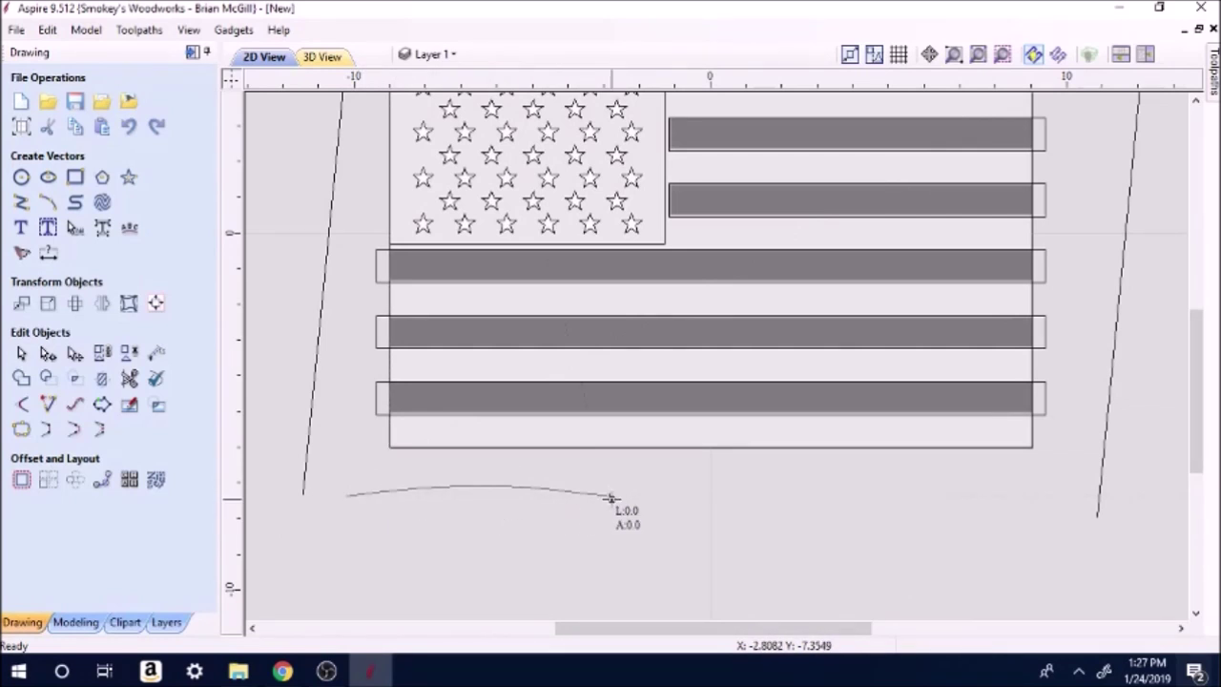
pyautogui.click(732, 486)
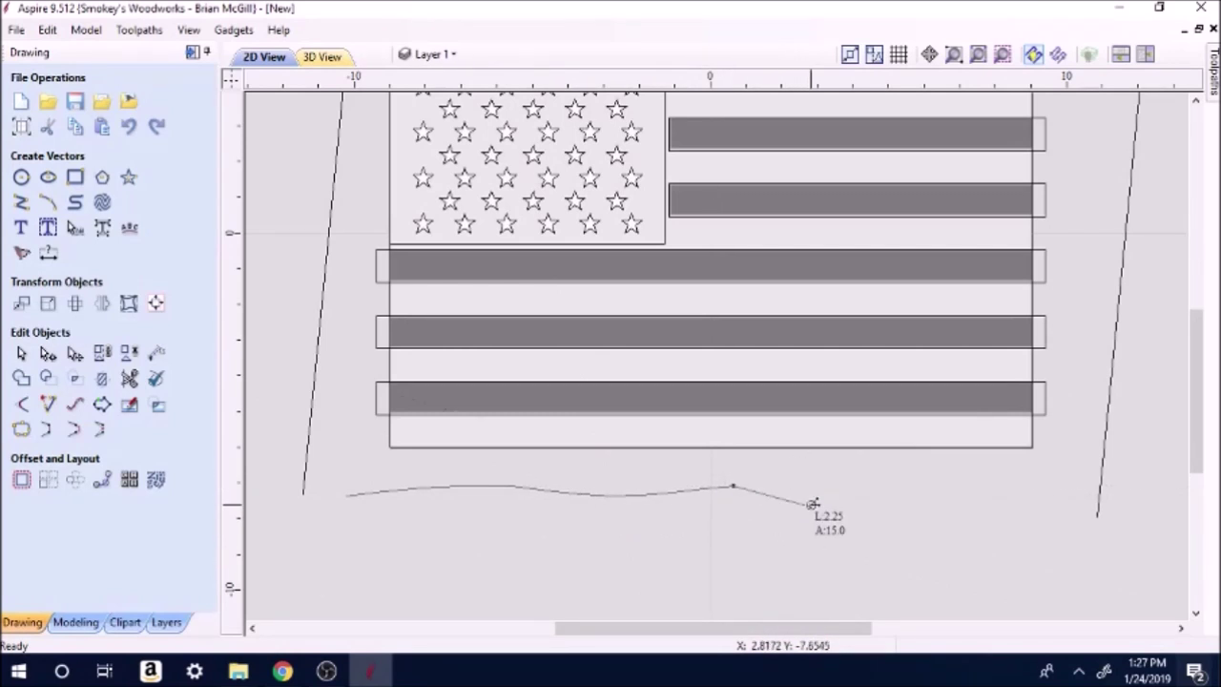
pyautogui.click(820, 504)
pyautogui.click(869, 487)
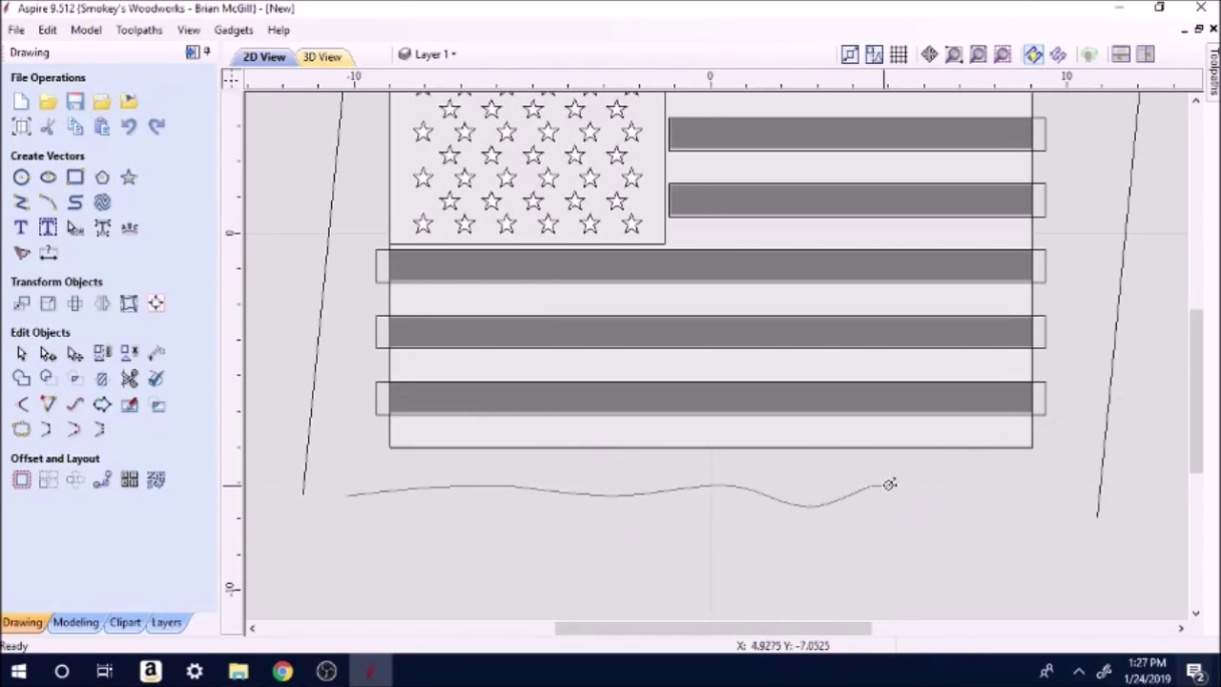
pyautogui.click(943, 506)
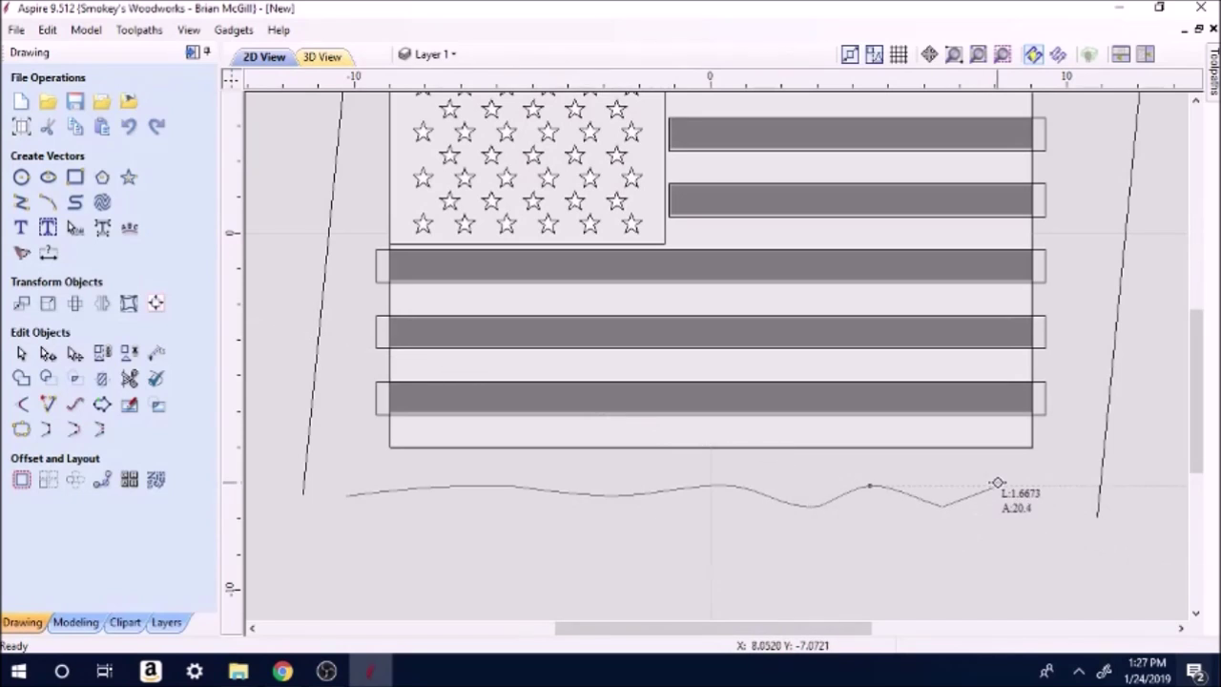
pyautogui.click(996, 485)
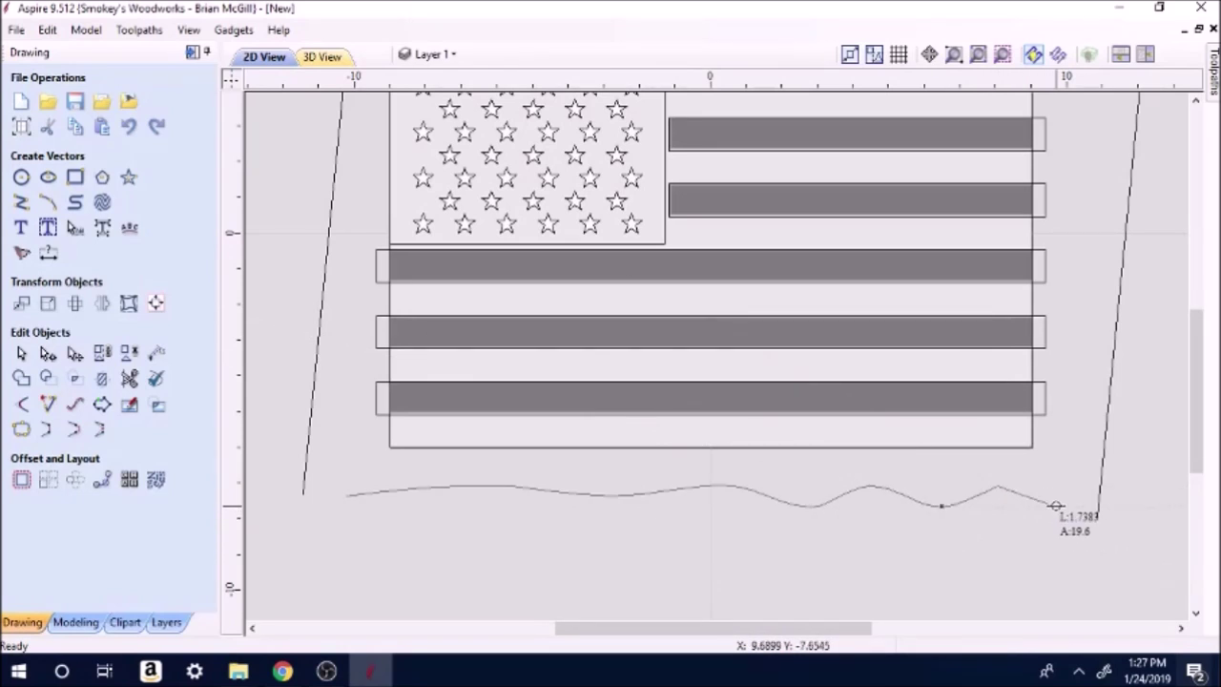
pyautogui.click(1053, 505)
pyautogui.press('Escape')
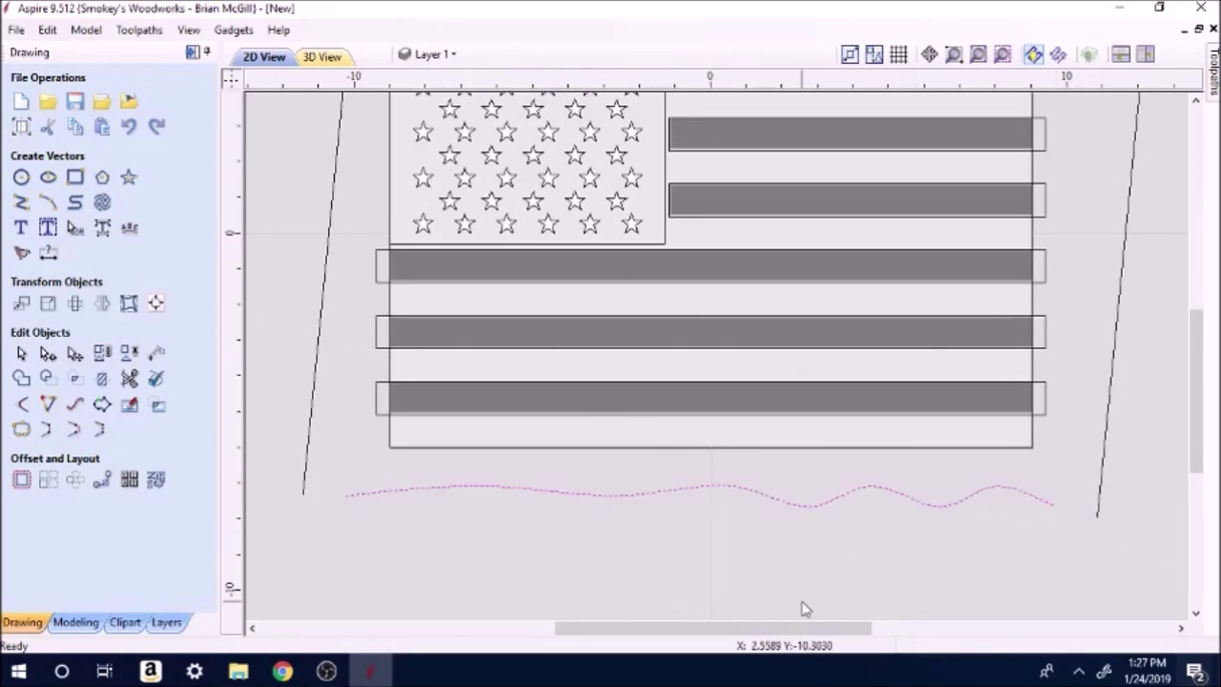
pyautogui.scroll(-2, 586, 525)
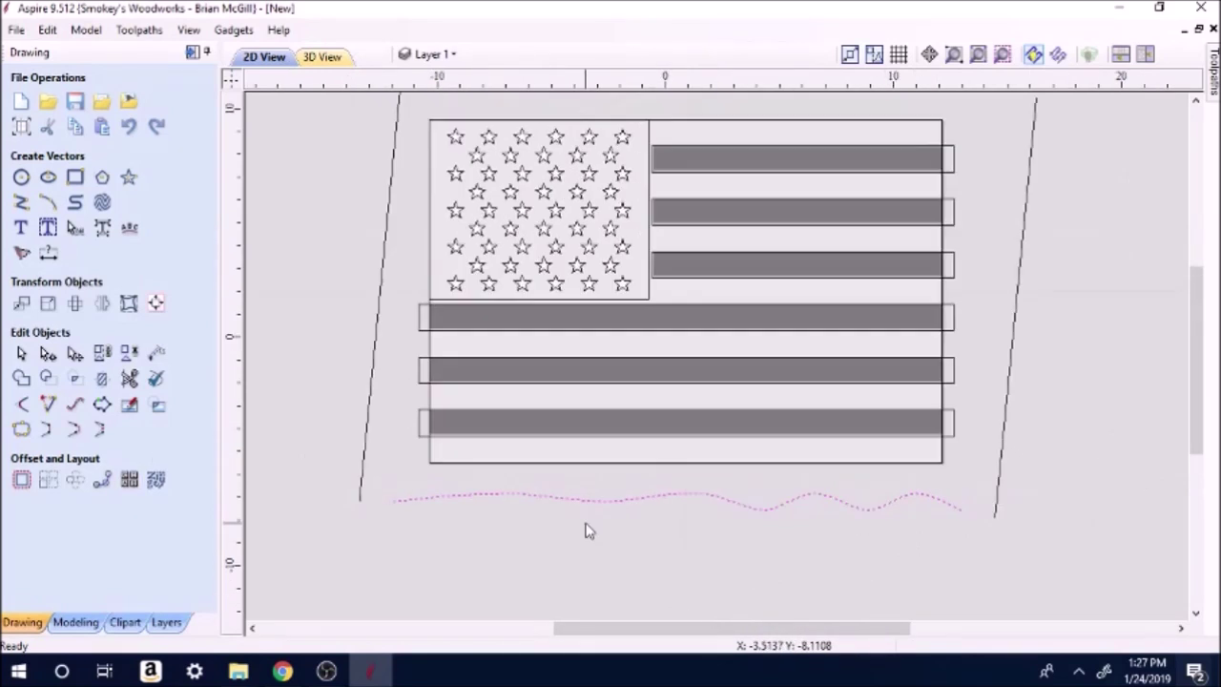
pyautogui.scroll(-1, 577, 538)
pyautogui.click(534, 552)
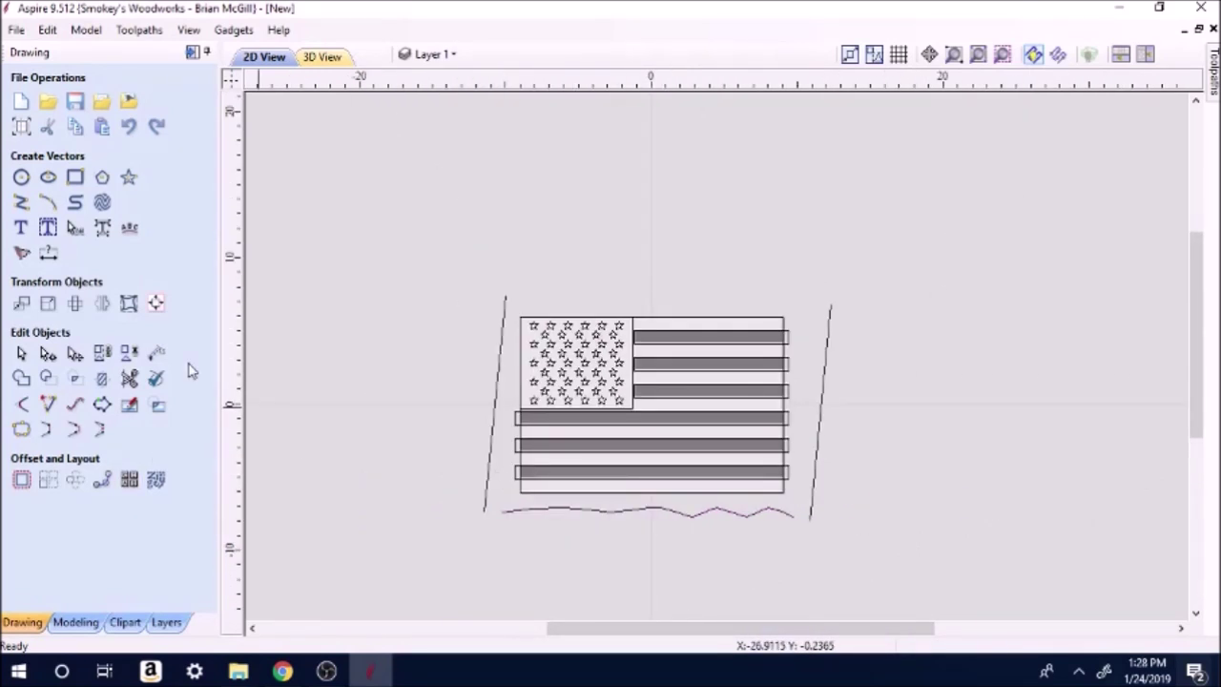
# - Apply a Two Rail Sweep with the slanted lines as rails and the wavy curve as cross-section
pyautogui.click(90, 625)
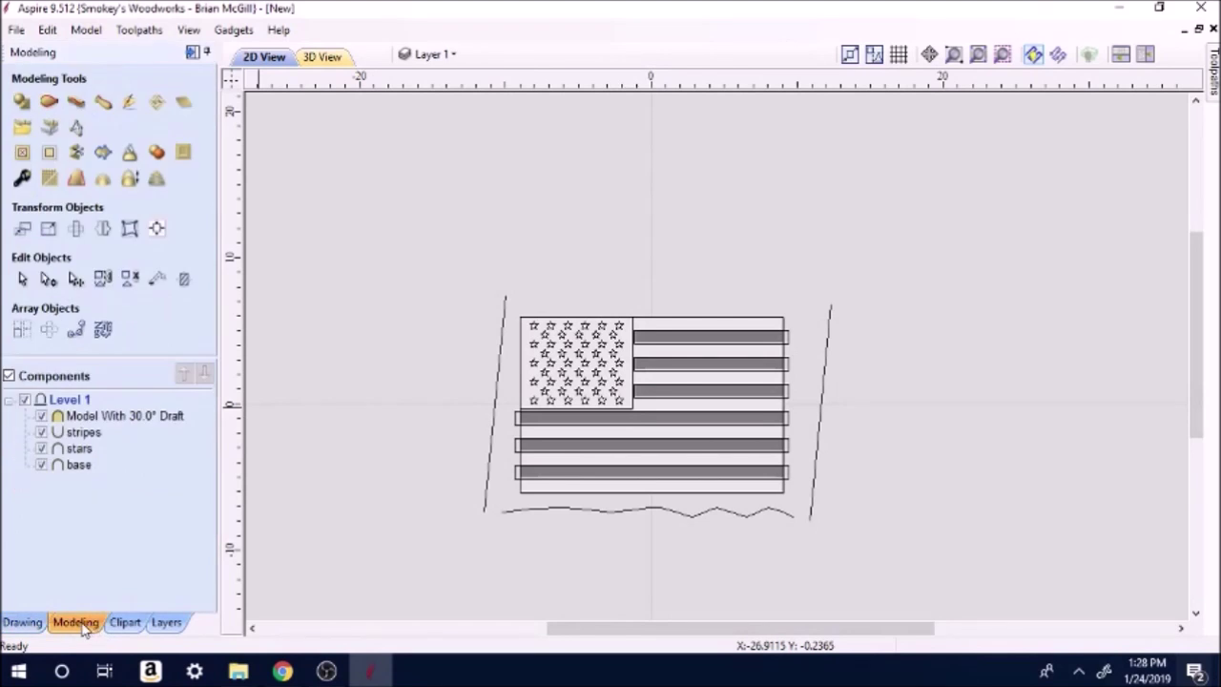
pyautogui.click(50, 103)
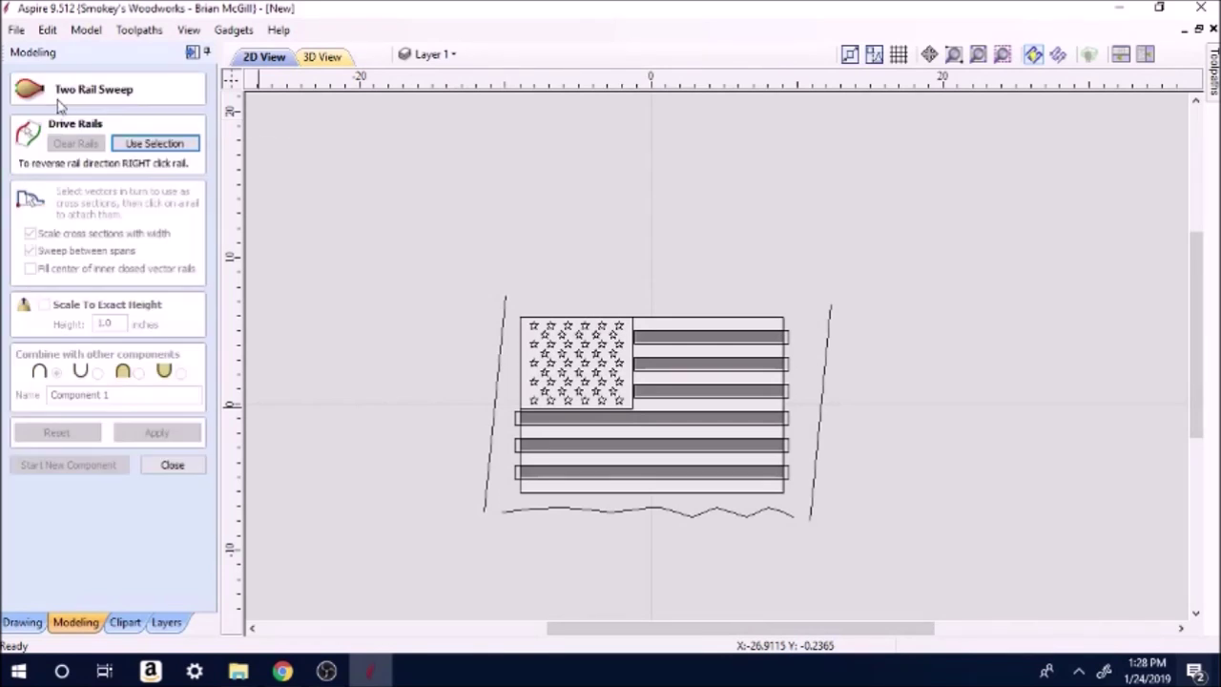
pyautogui.click(495, 400)
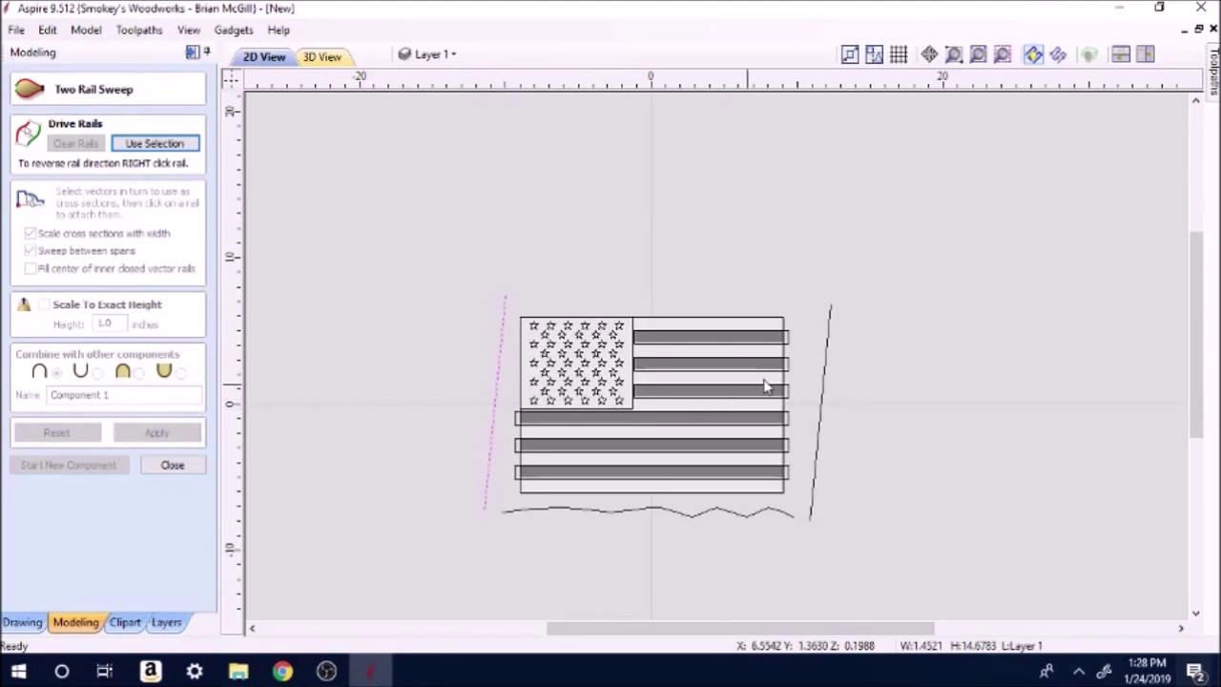
pyautogui.keyDown('shift'); pyautogui.click(824, 386); pyautogui.keyUp('shift')
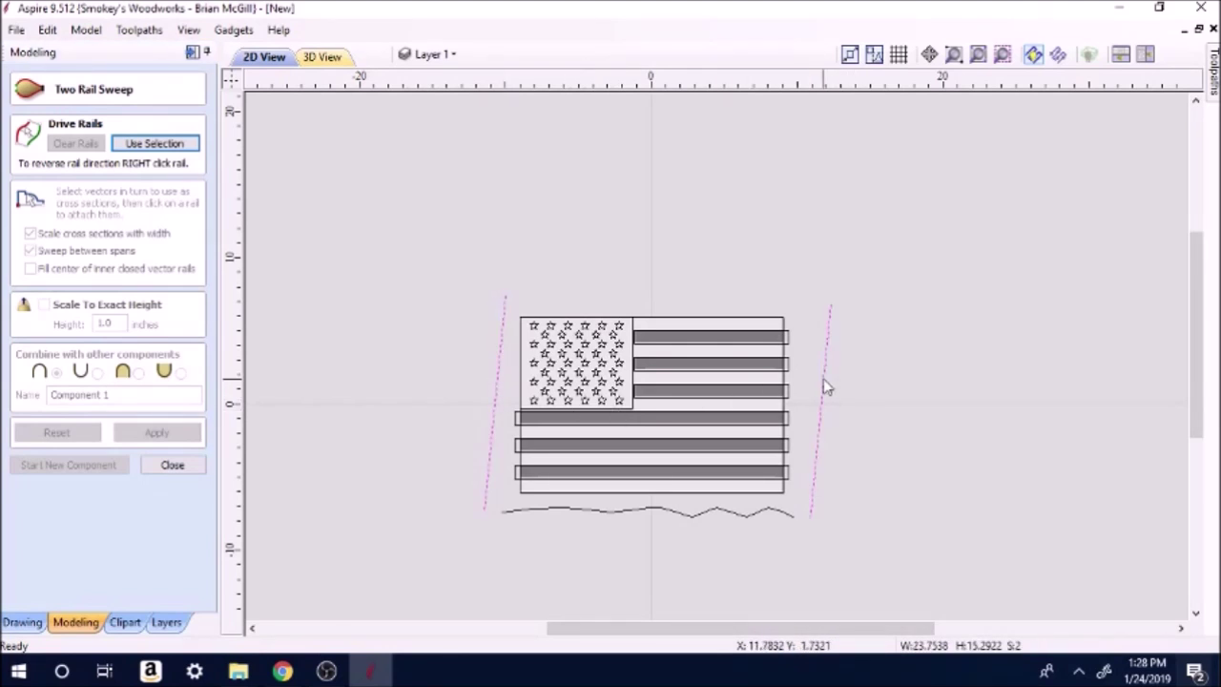
pyautogui.click(162, 144)
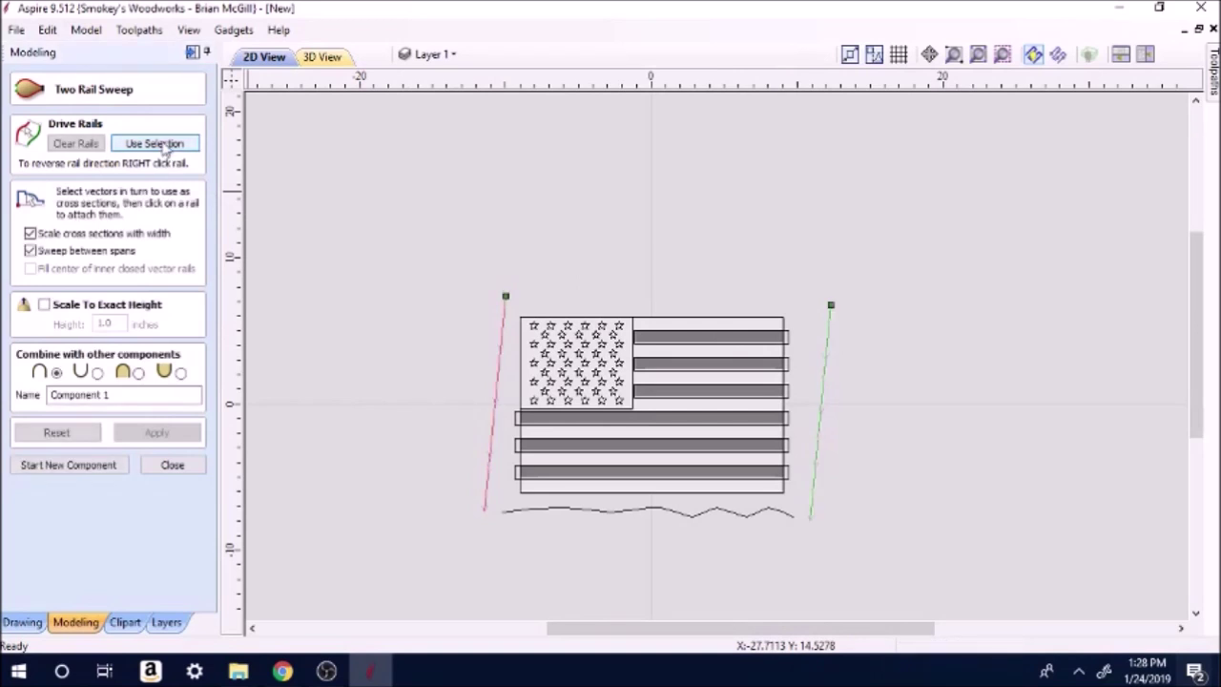
pyautogui.click(619, 511)
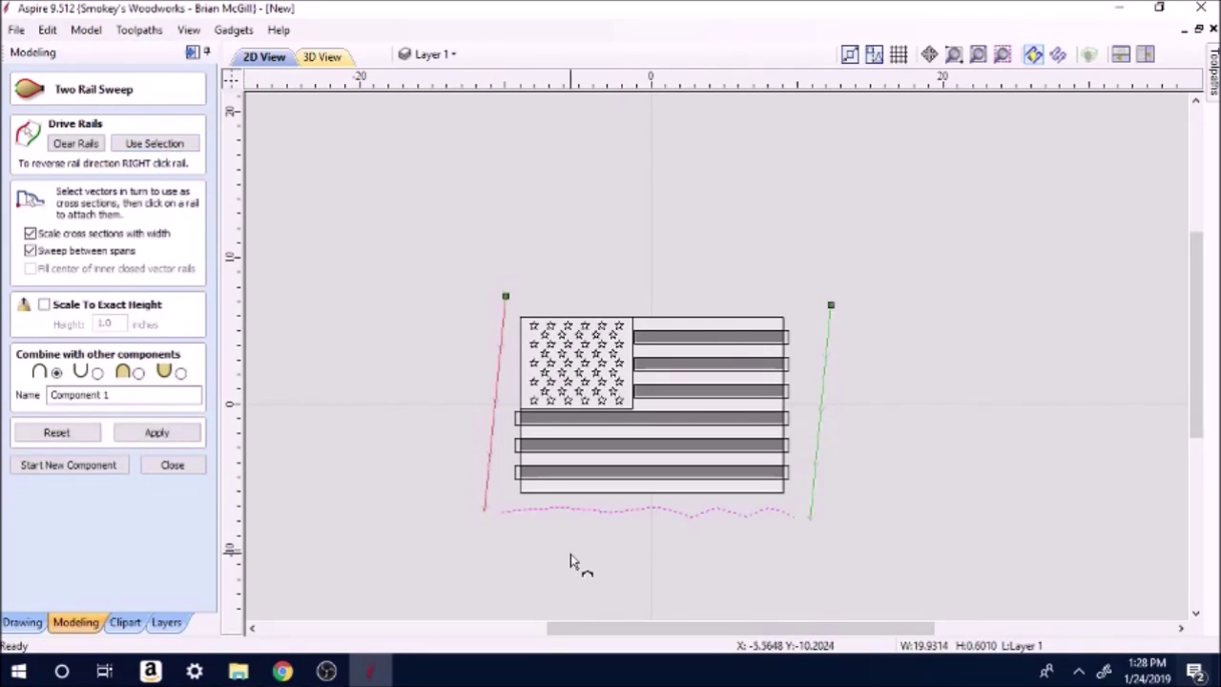
pyautogui.click(158, 433)
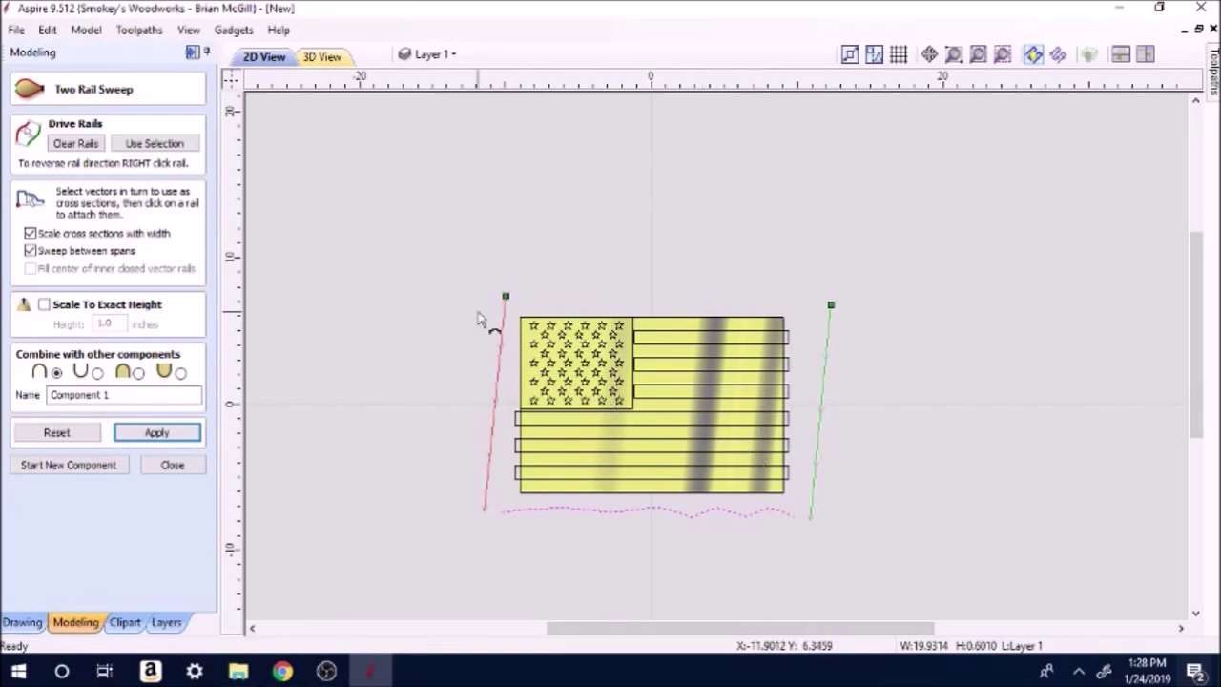
# - Inspect the wavy flag in 3D, then reset the Two Rail Sweep so the board is flat again
pyautogui.click(321, 57)
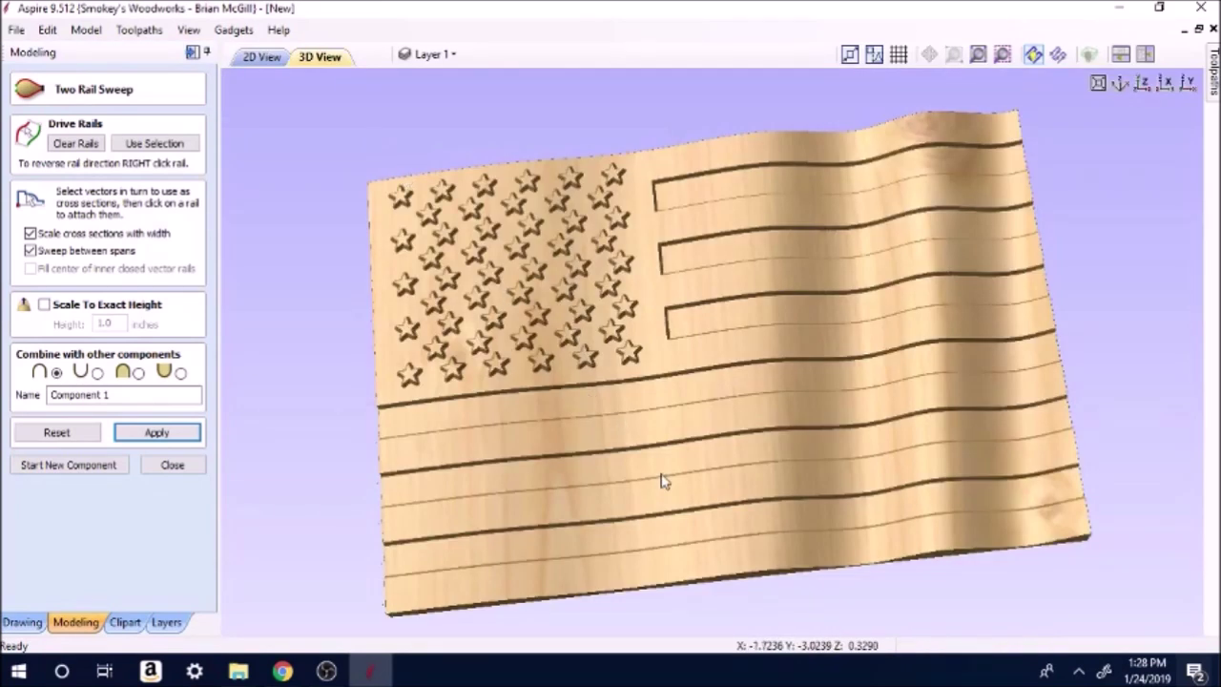
pyautogui.moveTo(708, 448)
pyautogui.mouseDown()
pyautogui.moveTo(720, 310)
pyautogui.moveTo(731, 401)
pyautogui.moveTo(706, 526)
pyautogui.mouseUp()
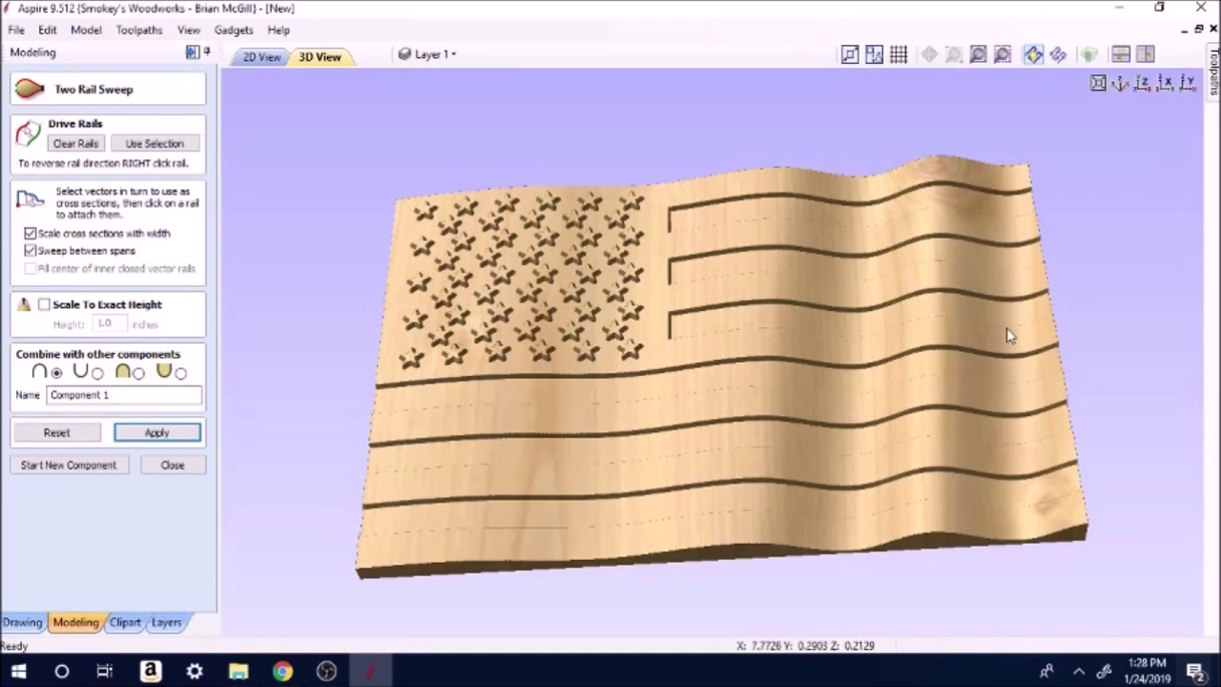
pyautogui.click(57, 432)
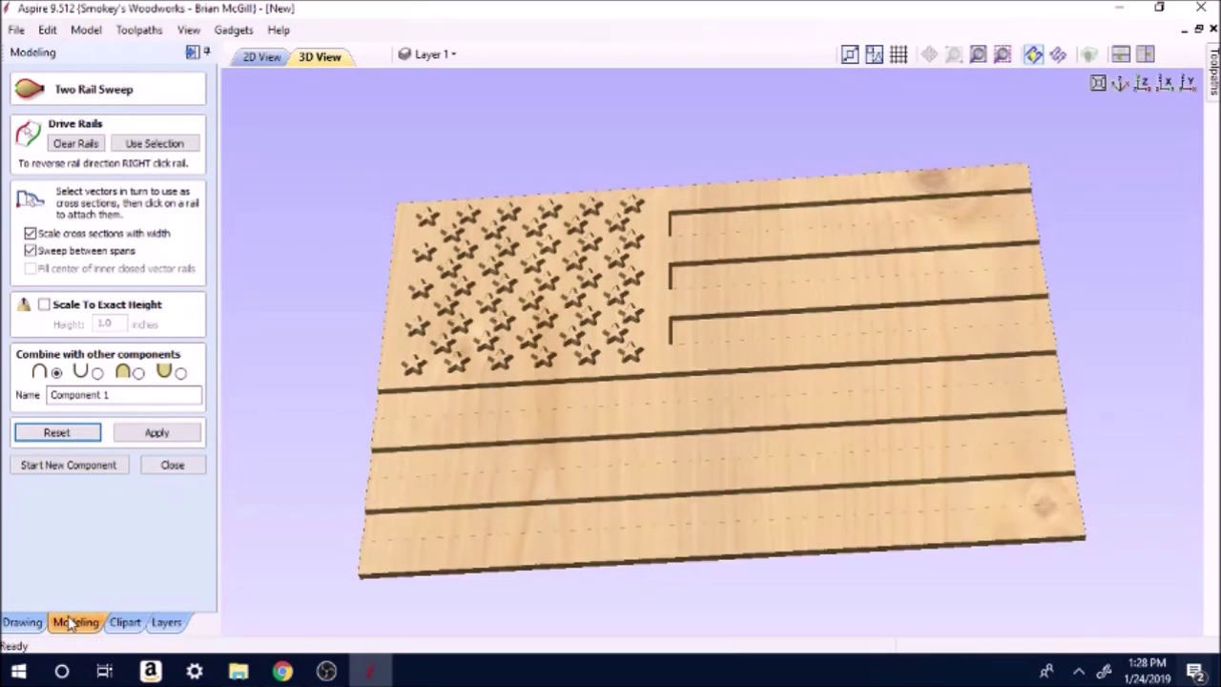
pyautogui.click(23, 622)
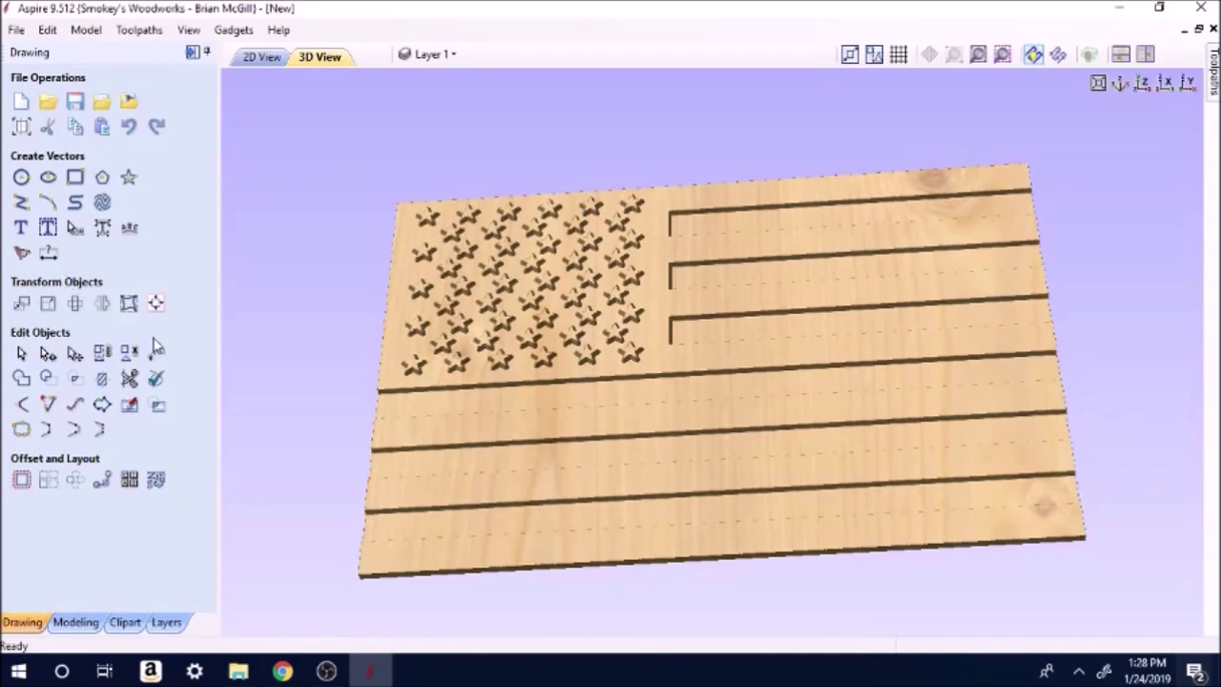
# - Delete the old wavy curve beneath the flag in the 2D view
pyautogui.click(267, 56)
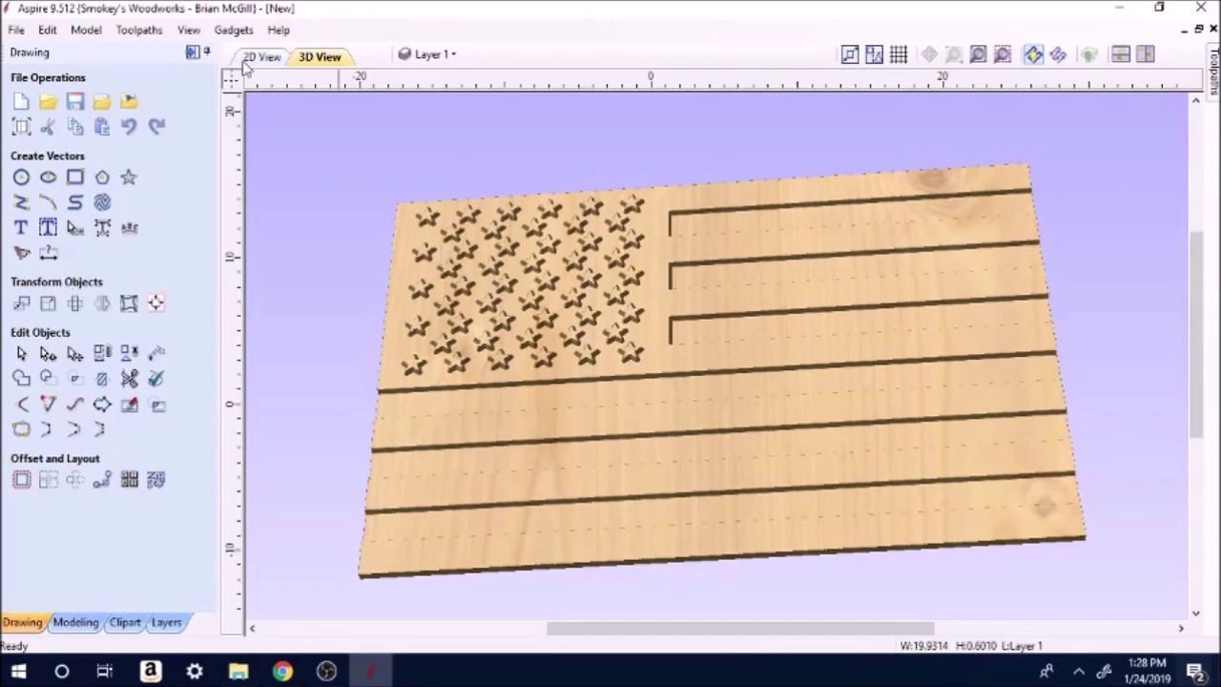
pyautogui.rightClick(585, 515)
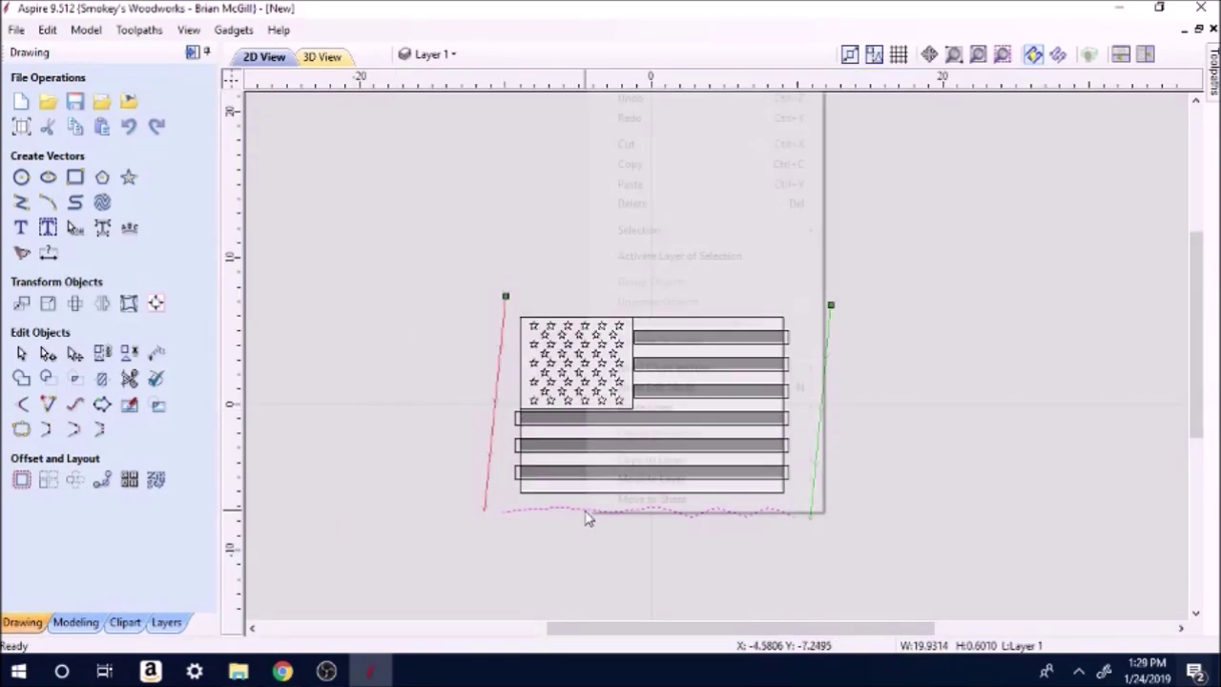
pyautogui.click(645, 208)
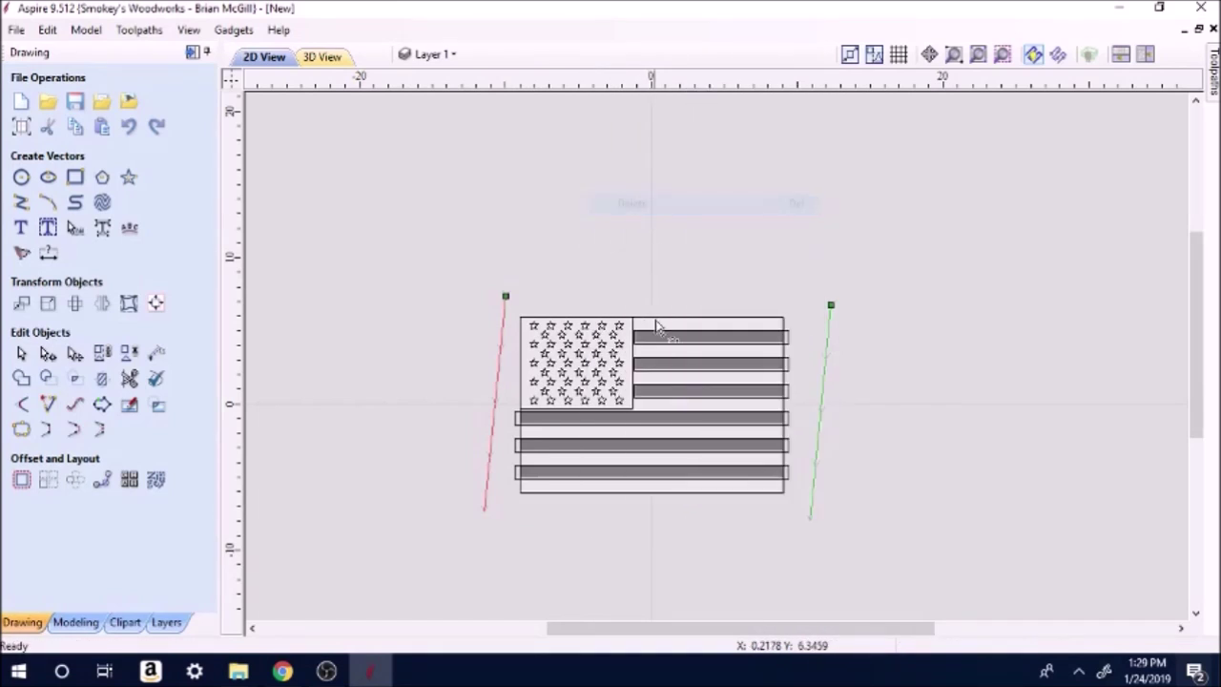
pyautogui.click(537, 573)
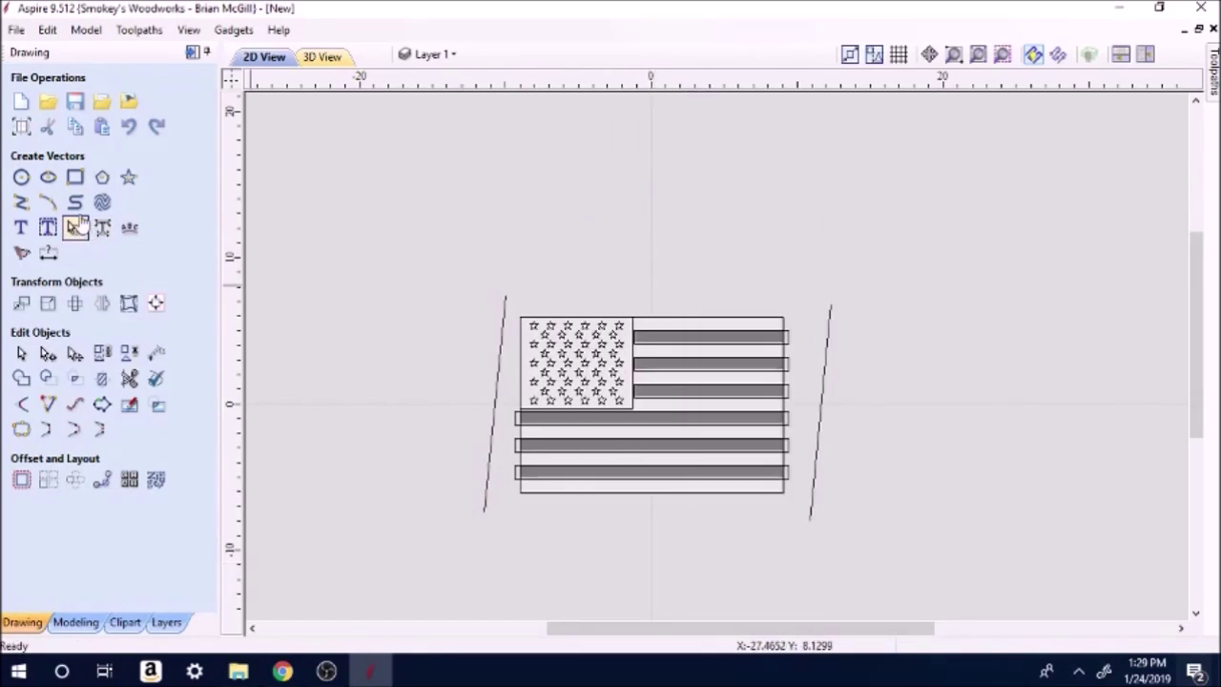
# - Draw a new, gentler freeform wave curve spanning between the two slanted side lines
pyautogui.click(75, 203)
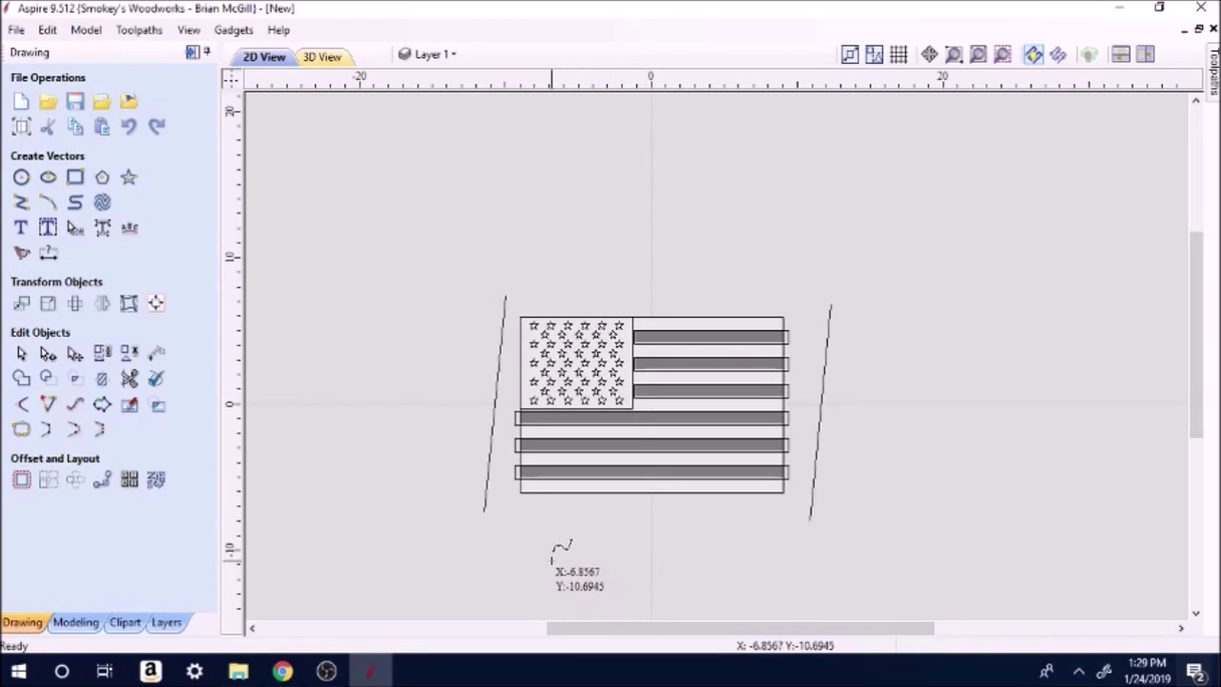
pyautogui.scroll(4, 554, 545)
pyautogui.scroll(1, 670, 535)
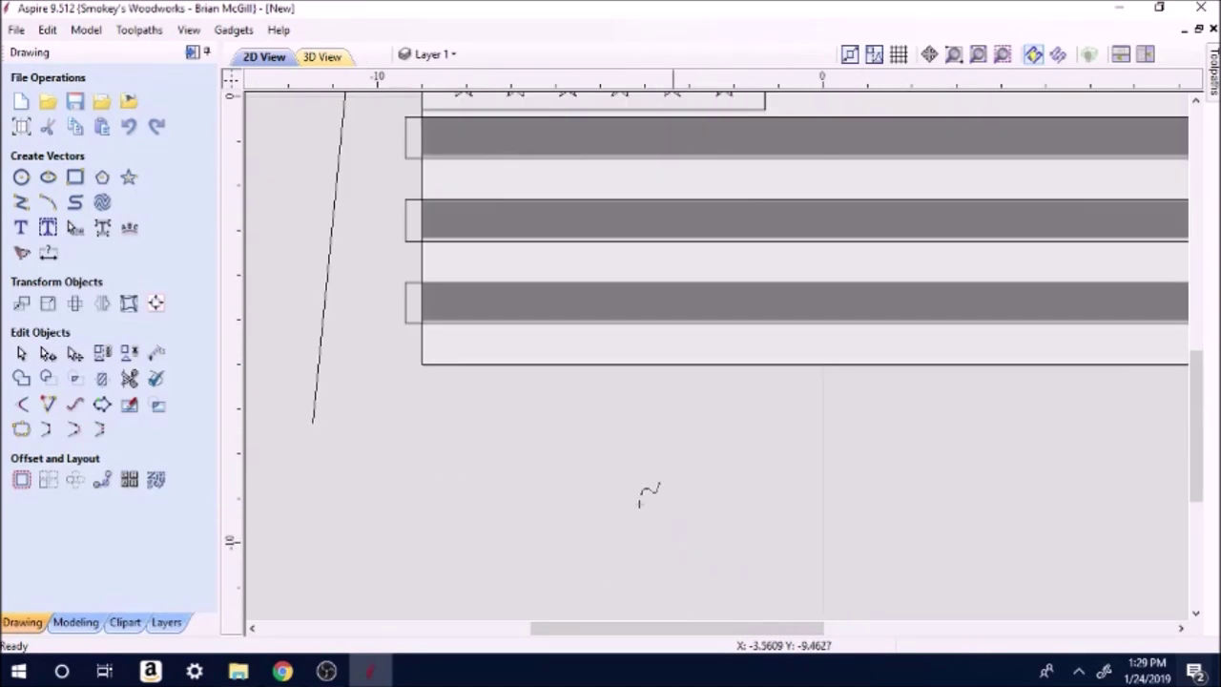
pyautogui.click(365, 423)
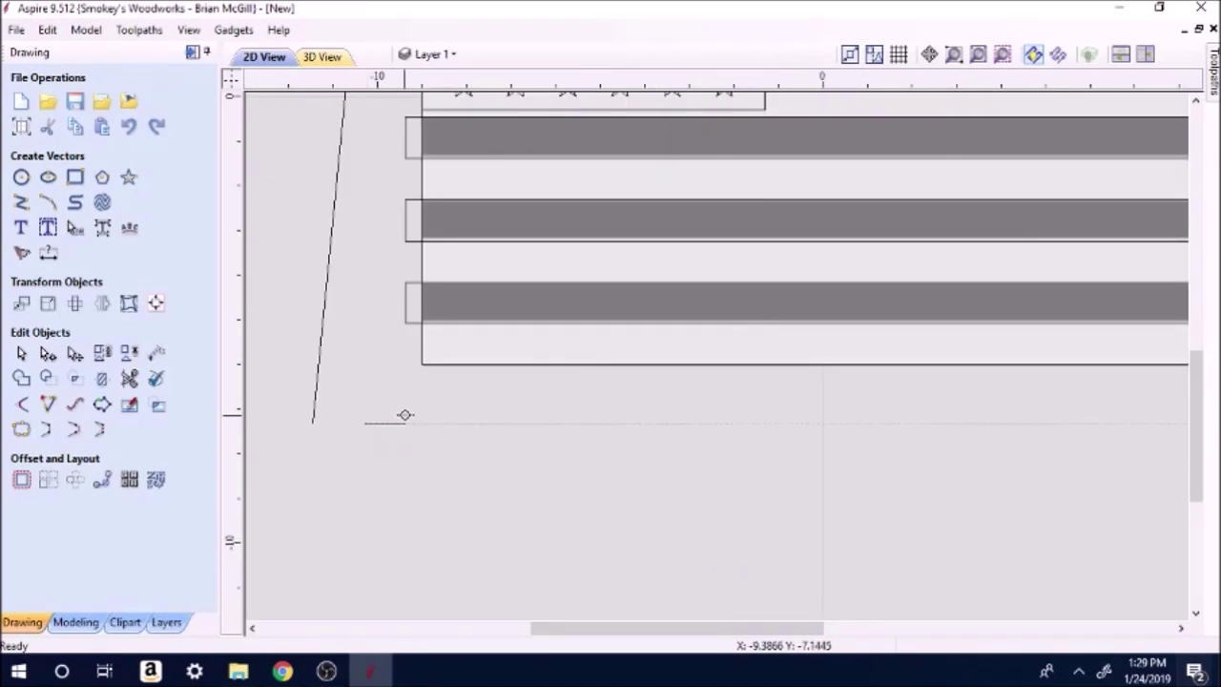
pyautogui.click(572, 412)
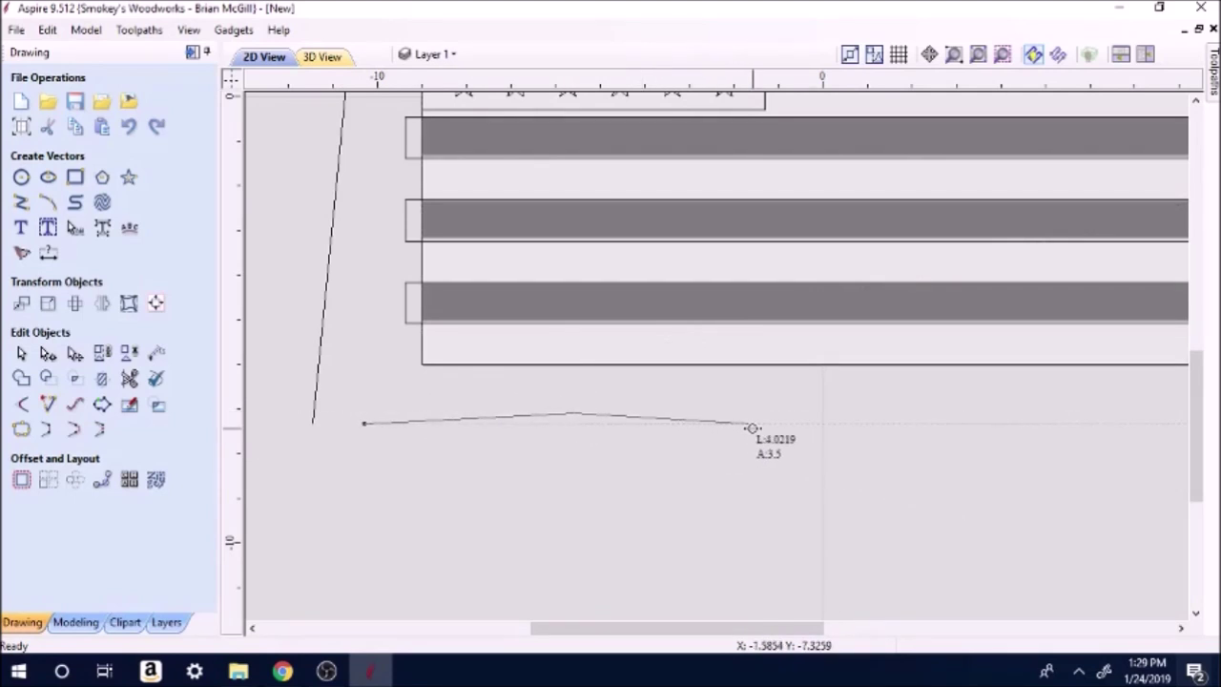
pyautogui.click(767, 422)
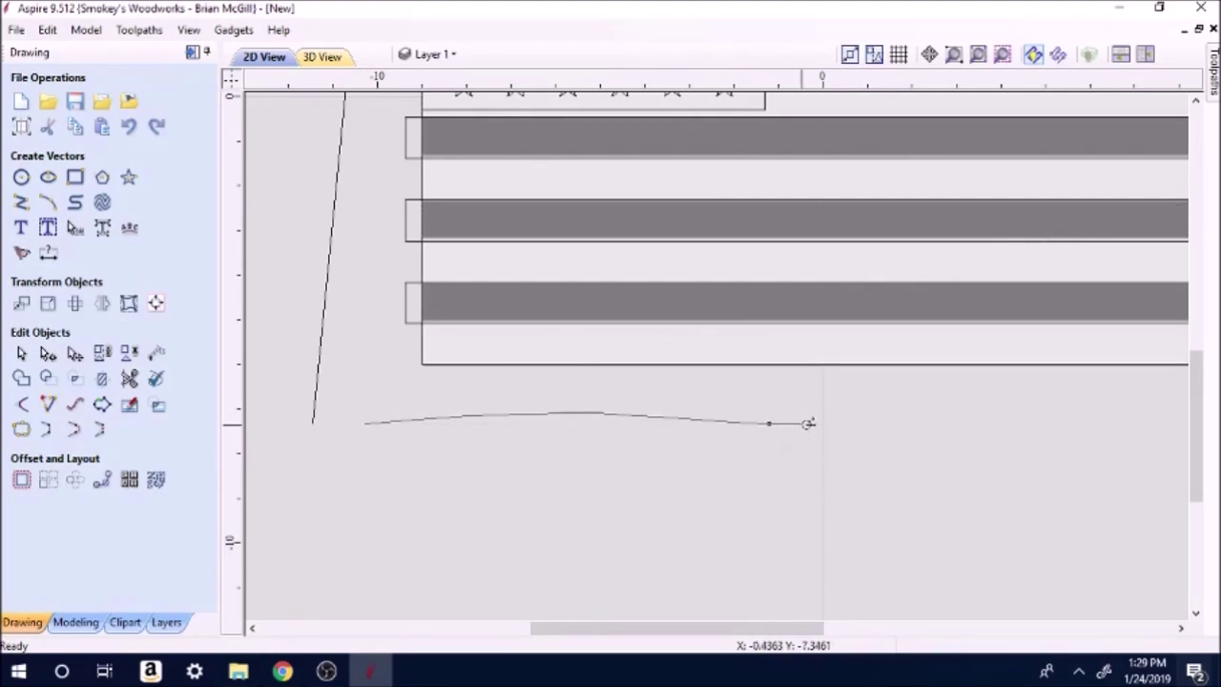
pyautogui.click(882, 406)
pyautogui.click(946, 424)
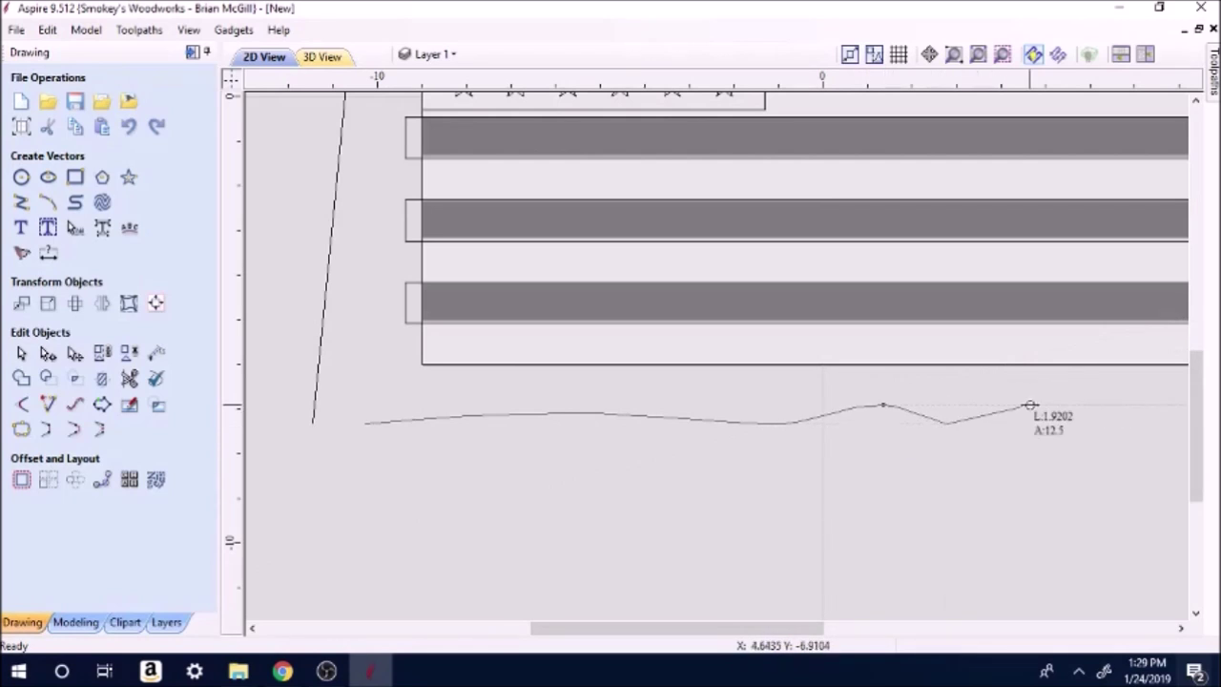
pyautogui.click(1029, 406)
pyautogui.click(1100, 425)
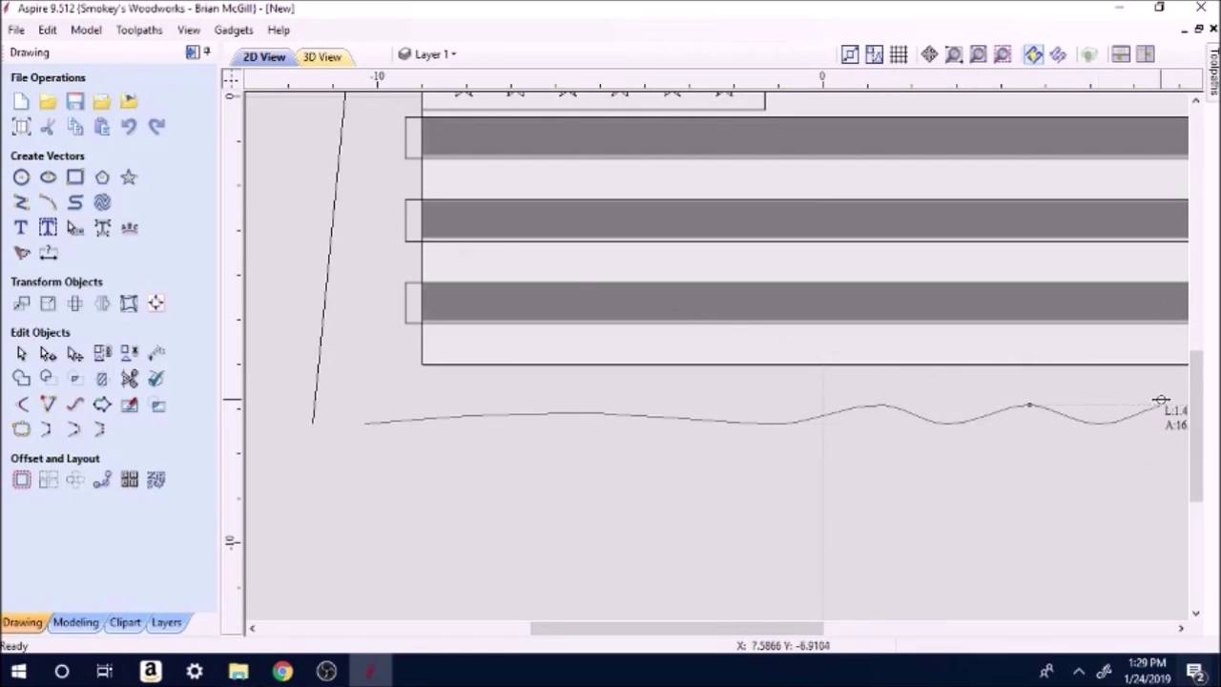
pyautogui.scroll(-5, 1160, 401)
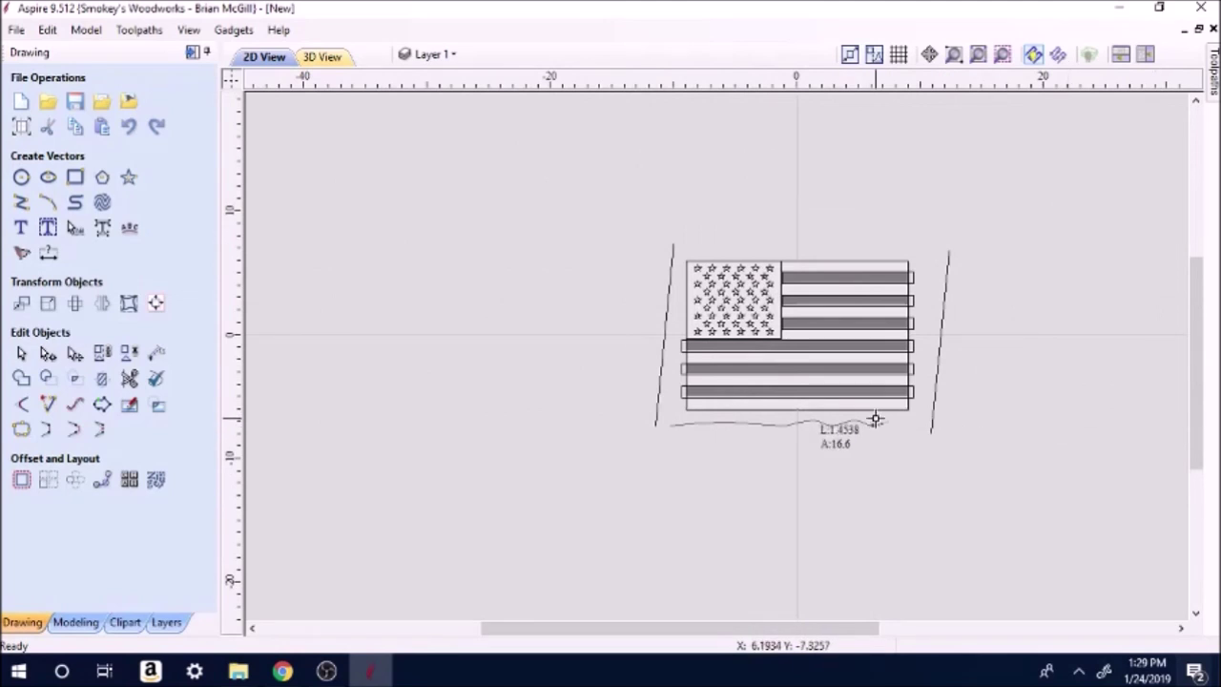
pyautogui.scroll(5, 902, 425)
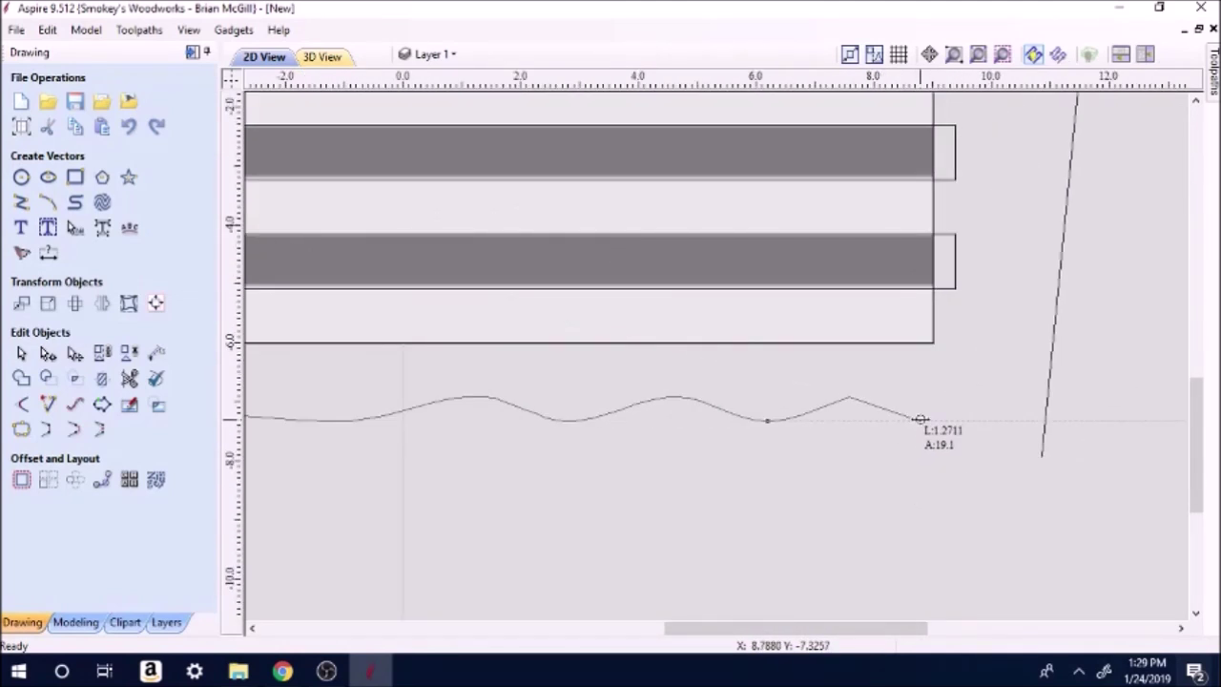
pyautogui.click(919, 419)
pyautogui.click(954, 406)
pyautogui.press('Escape')
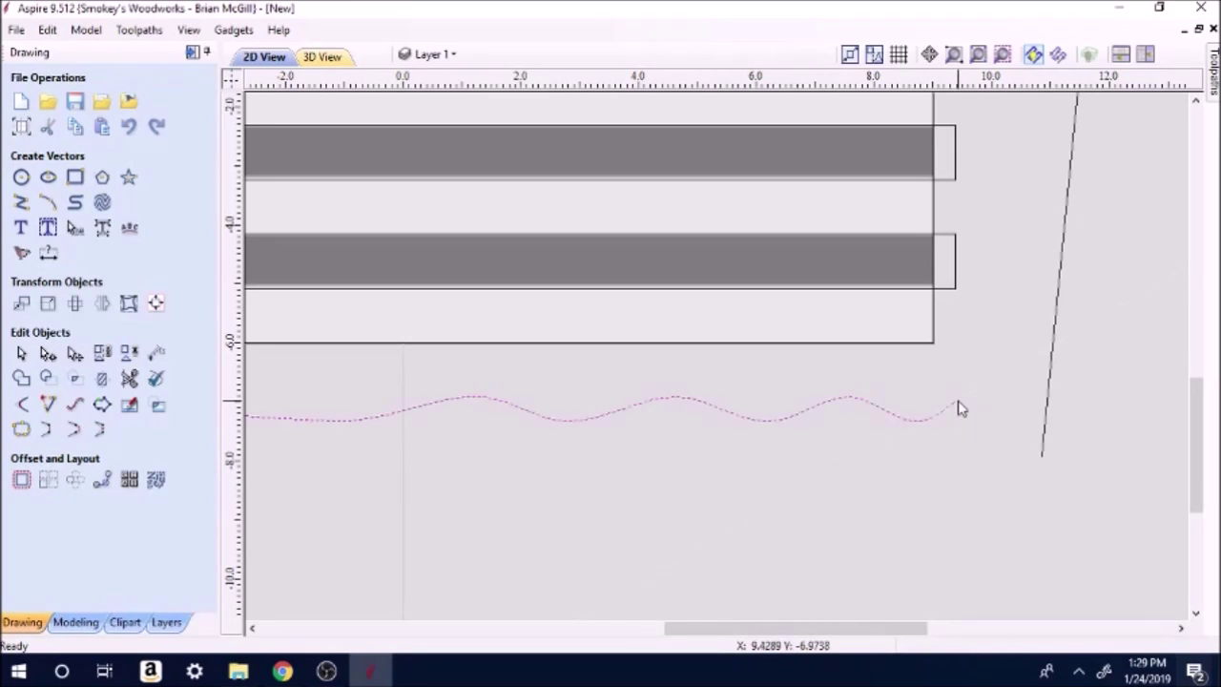
pyautogui.scroll(-5, 583, 446)
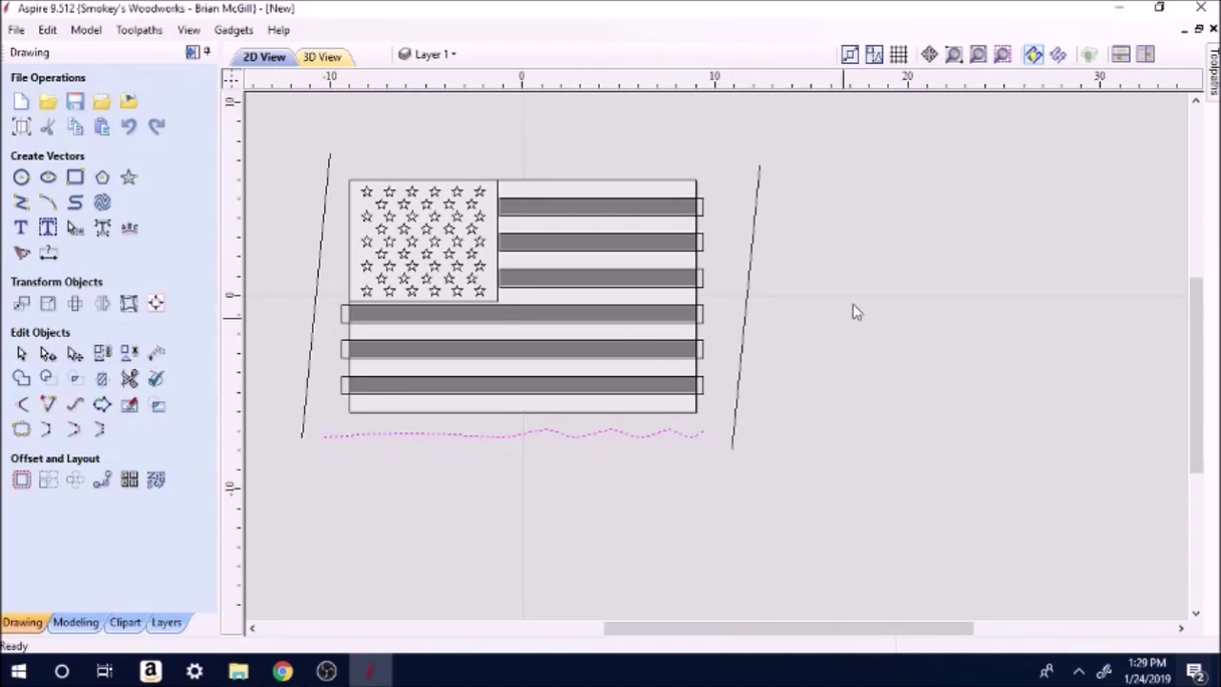
pyautogui.click(407, 540)
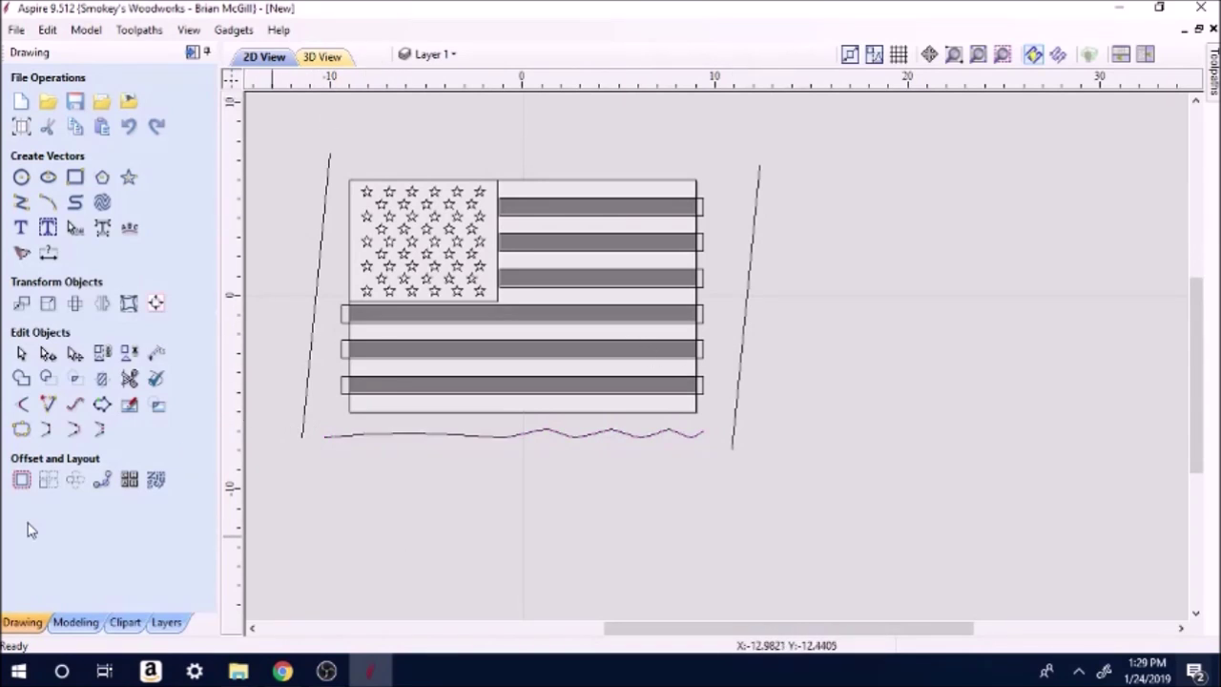
# - Sweep the new wave curve along the left and right slanted rails and view the rippling flag in 3D
pyautogui.click(76, 625)
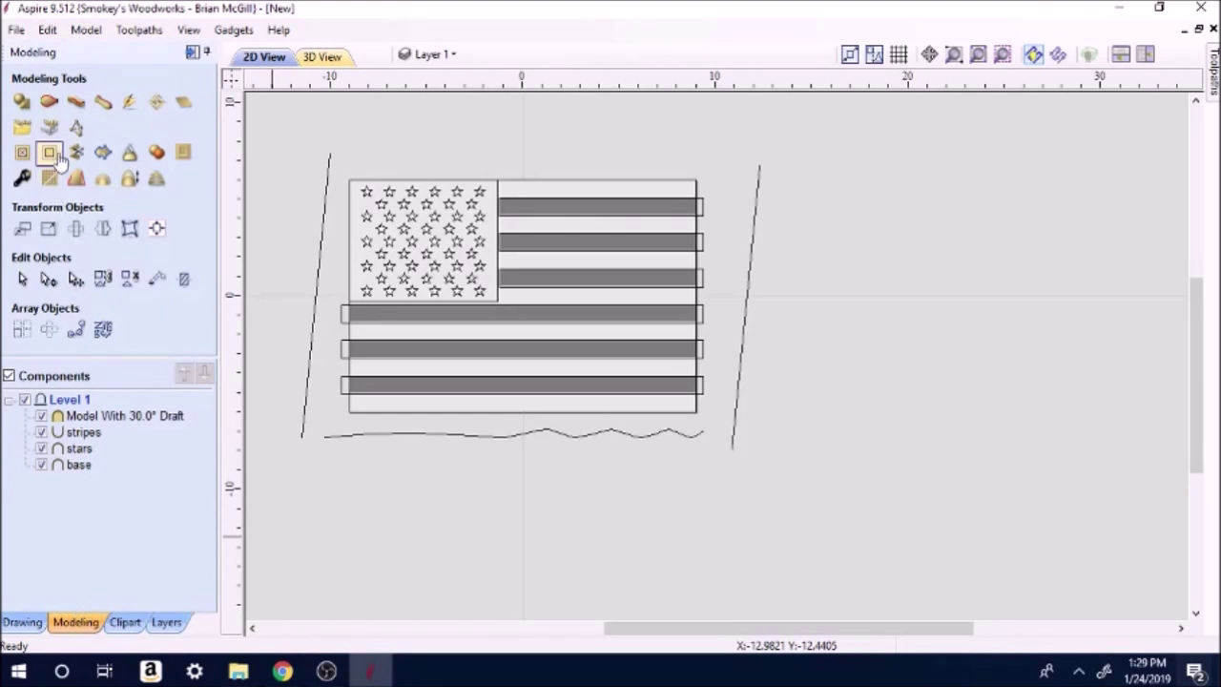
pyautogui.click(48, 101)
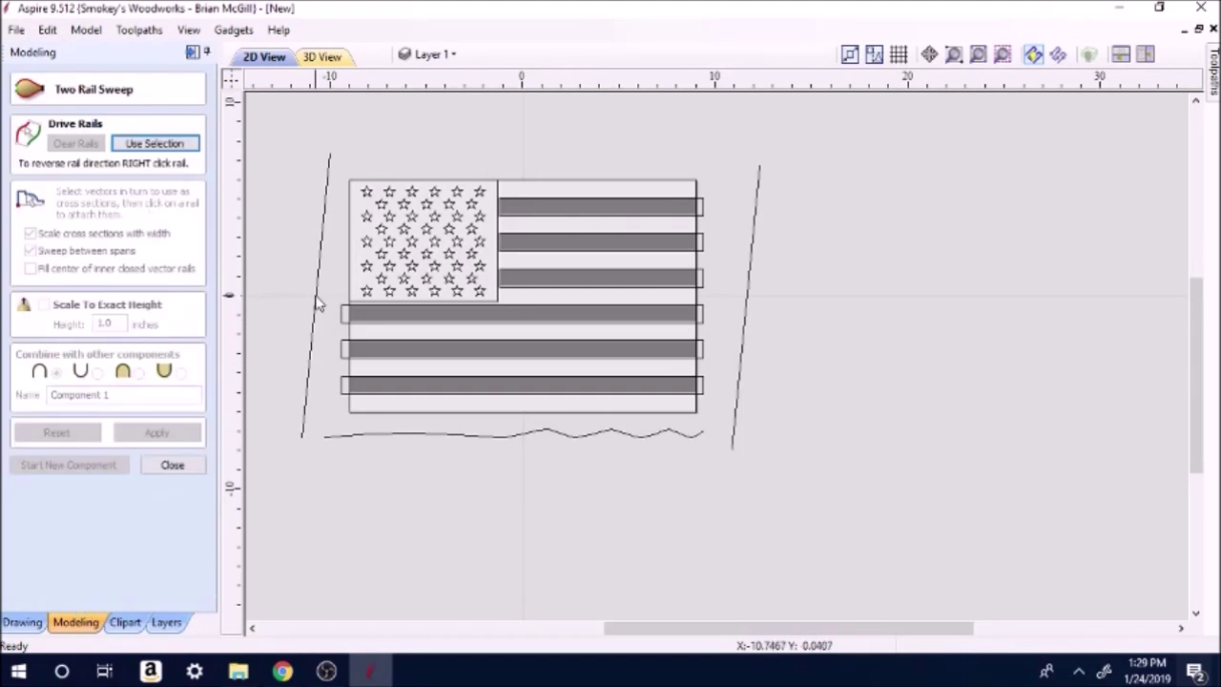
pyautogui.click(316, 301)
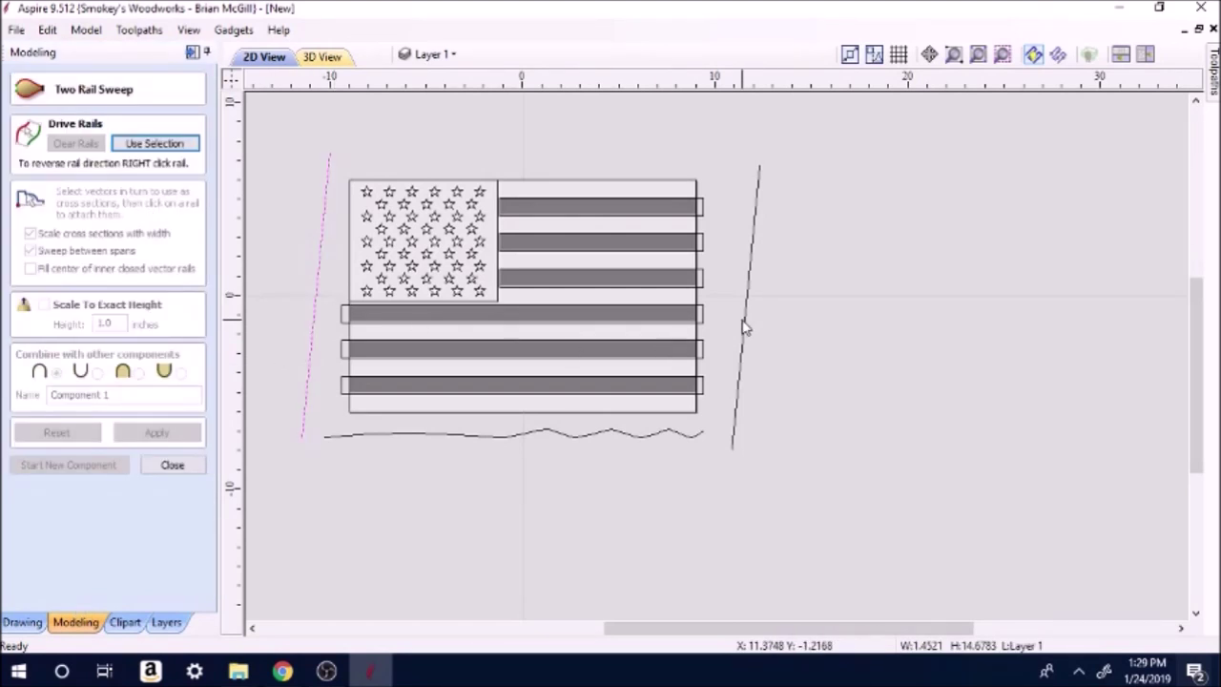
pyautogui.keyDown('shift'); pyautogui.click(743, 328); pyautogui.keyUp('shift')
pyautogui.click(177, 145)
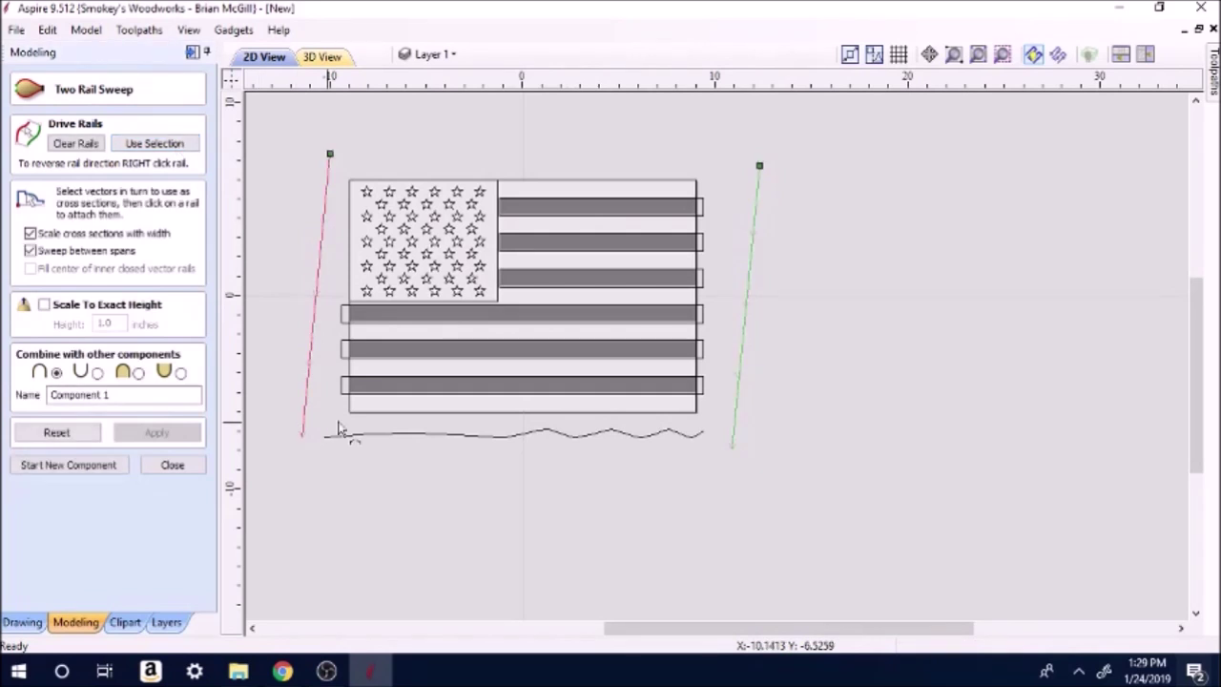
pyautogui.click(445, 442)
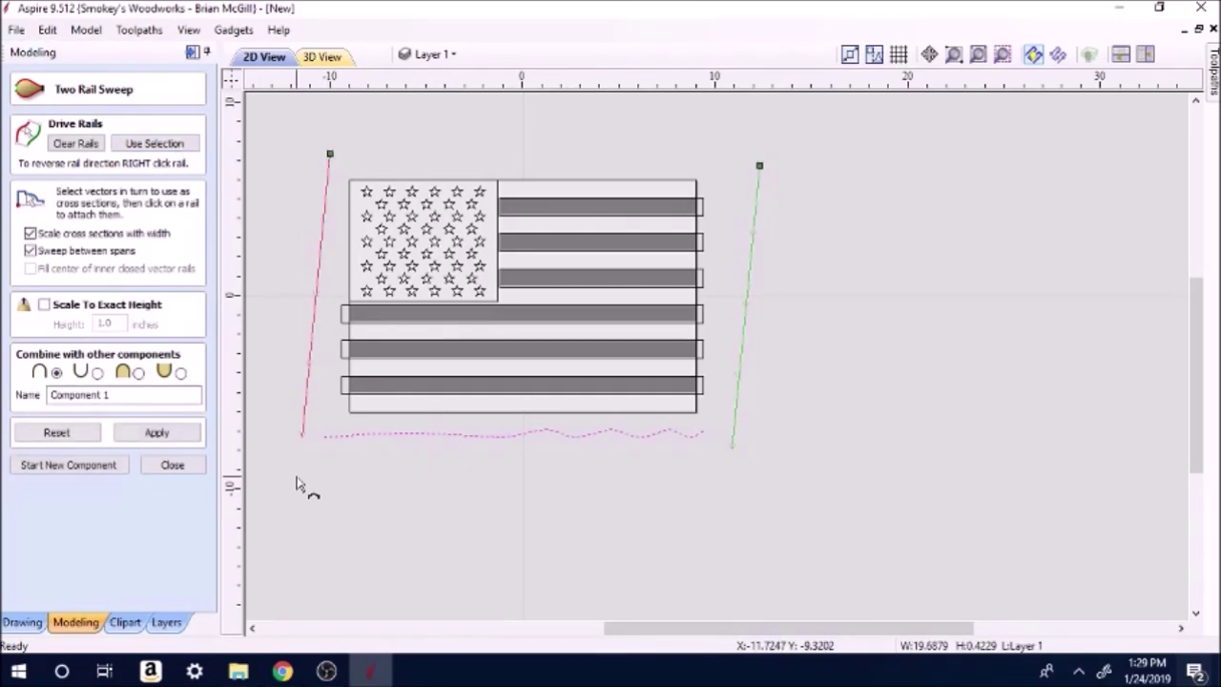
pyautogui.click(156, 432)
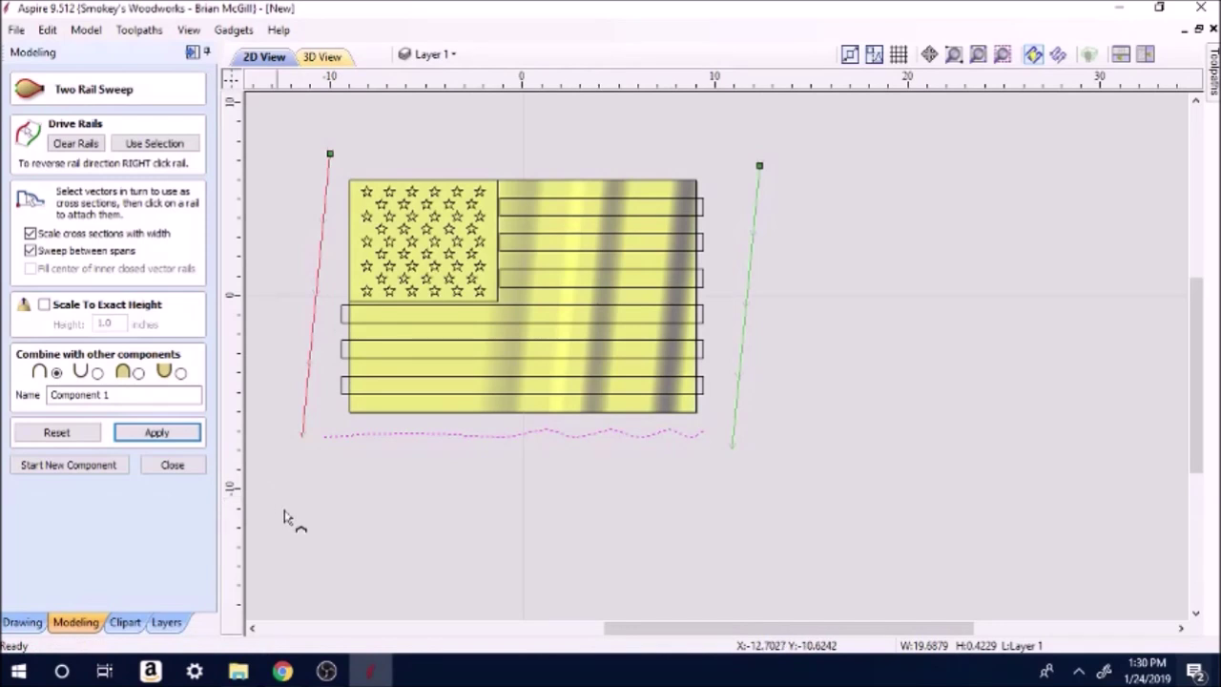
pyautogui.click(322, 56)
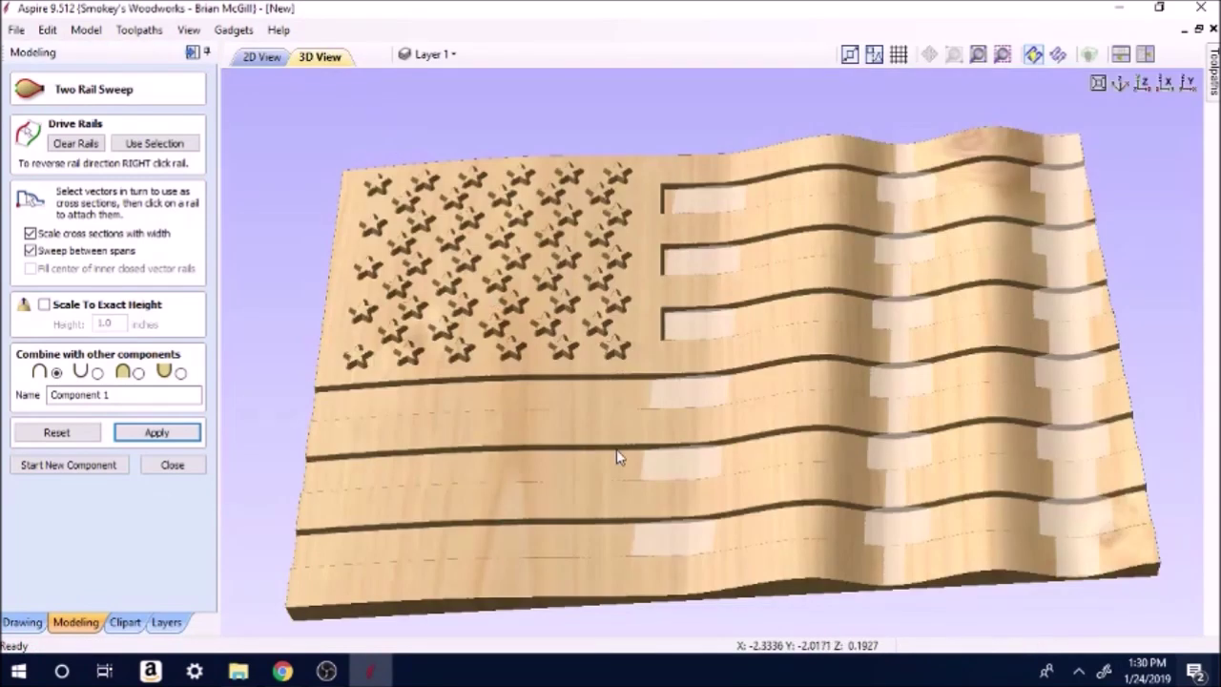
# - Orbit around the swept flag, then close the sweep so it is kept as Component 1
pyautogui.moveTo(674, 539); pyautogui.dragTo(683, 371)
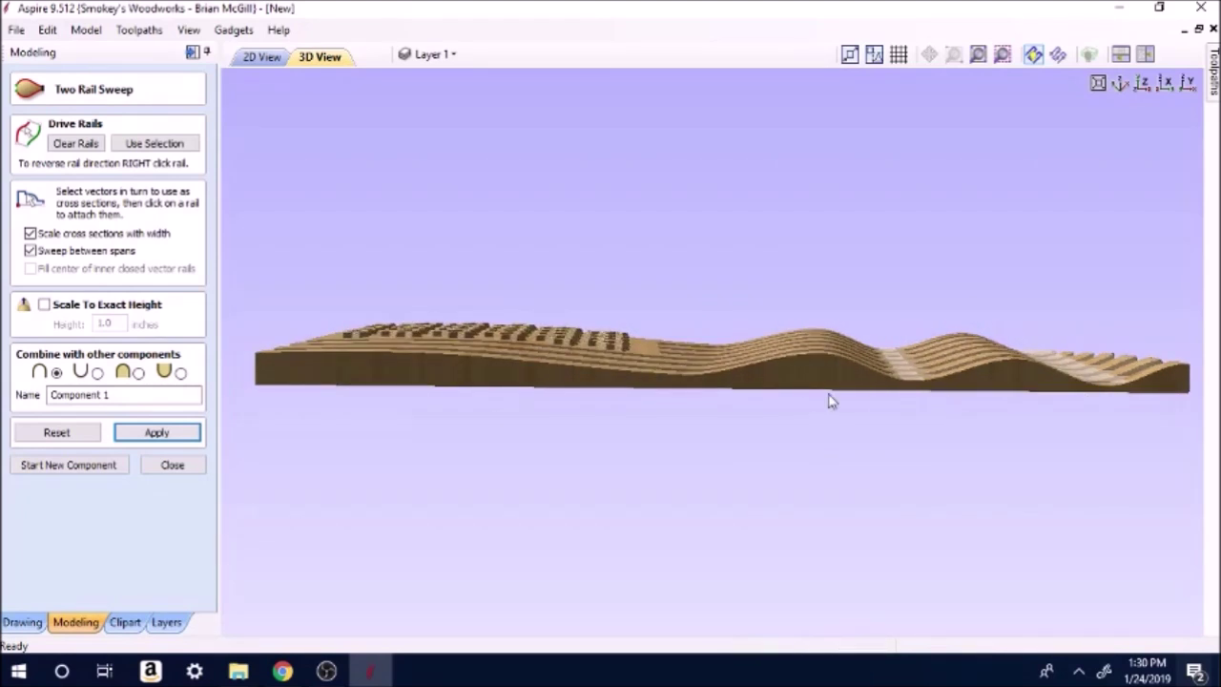
pyautogui.moveTo(769, 368); pyautogui.dragTo(791, 511)
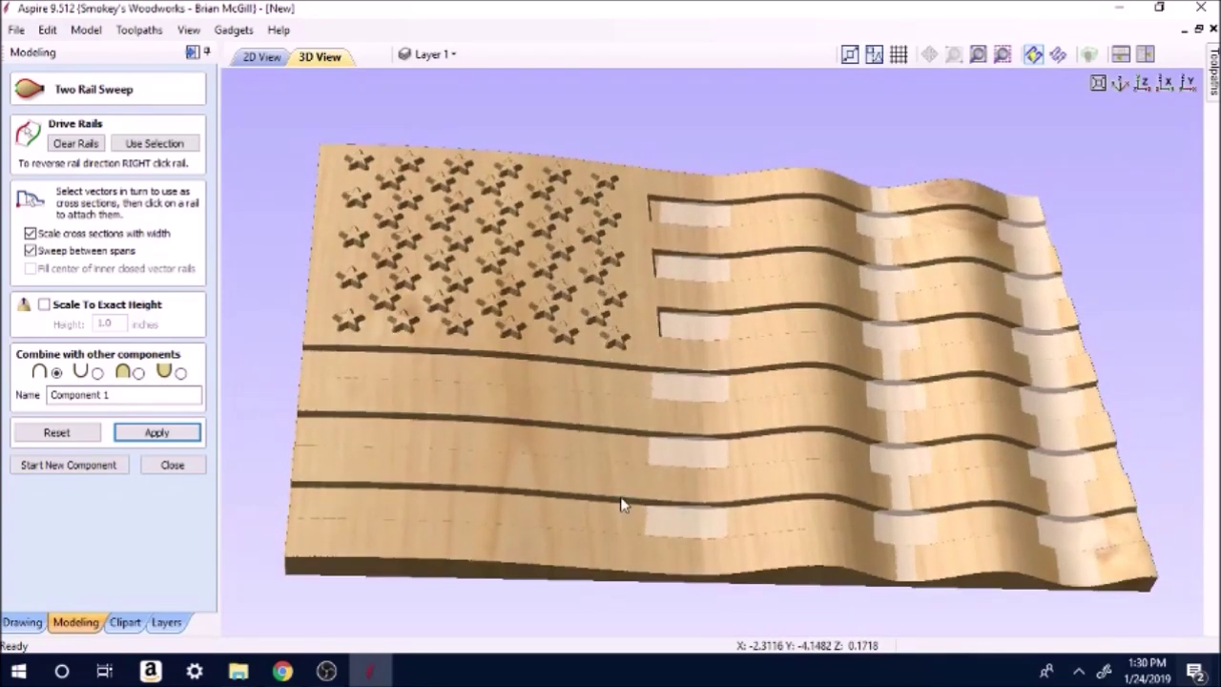
pyautogui.moveTo(428, 452)
pyautogui.mouseDown()
pyautogui.moveTo(423, 506)
pyautogui.moveTo(428, 457)
pyautogui.mouseUp()
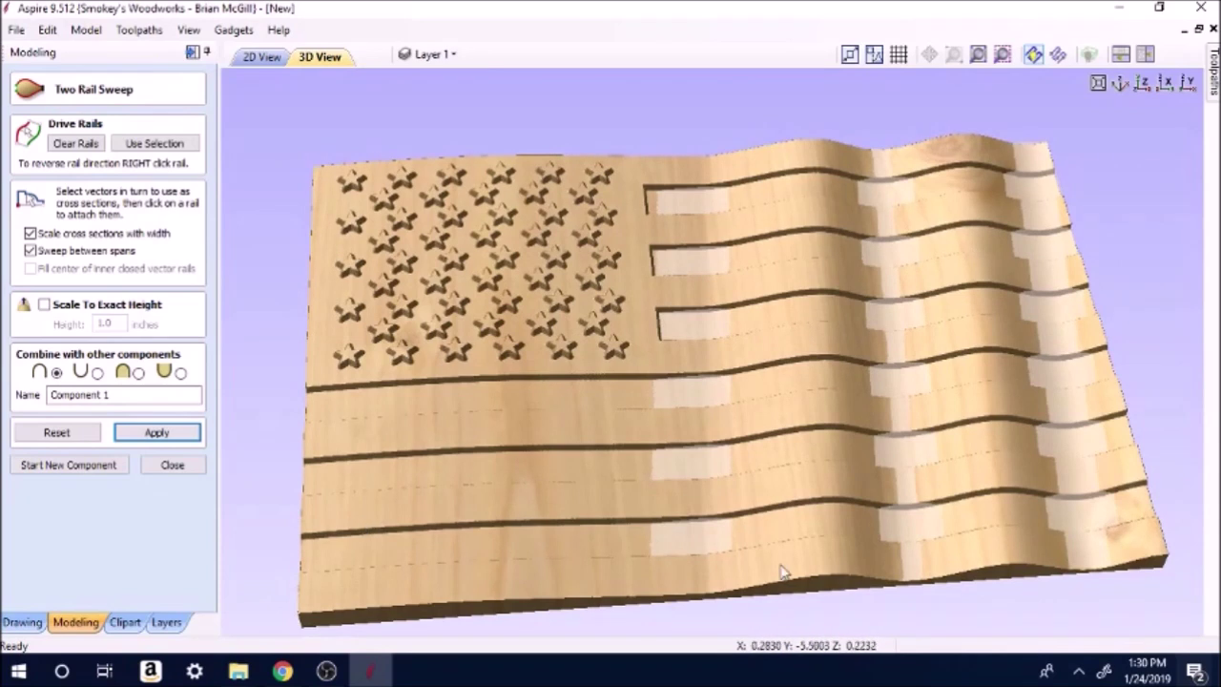
pyautogui.moveTo(780, 571); pyautogui.dragTo(381, 534)
pyautogui.click(172, 465)
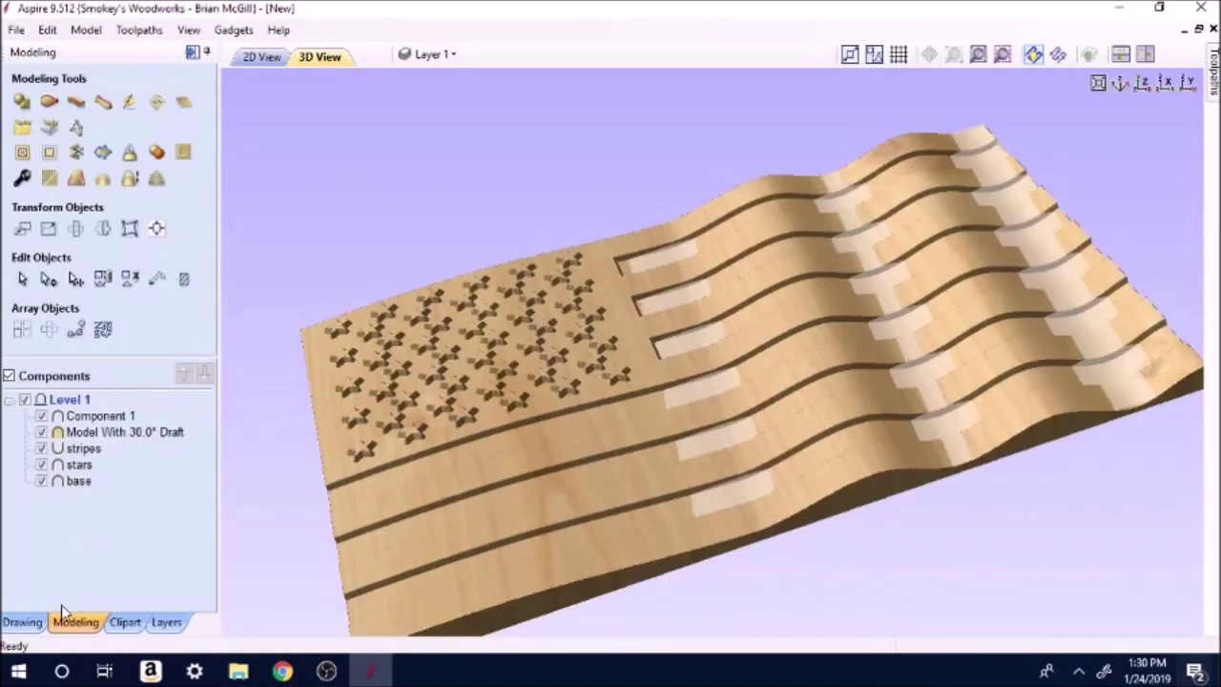
pyautogui.click(11, 623)
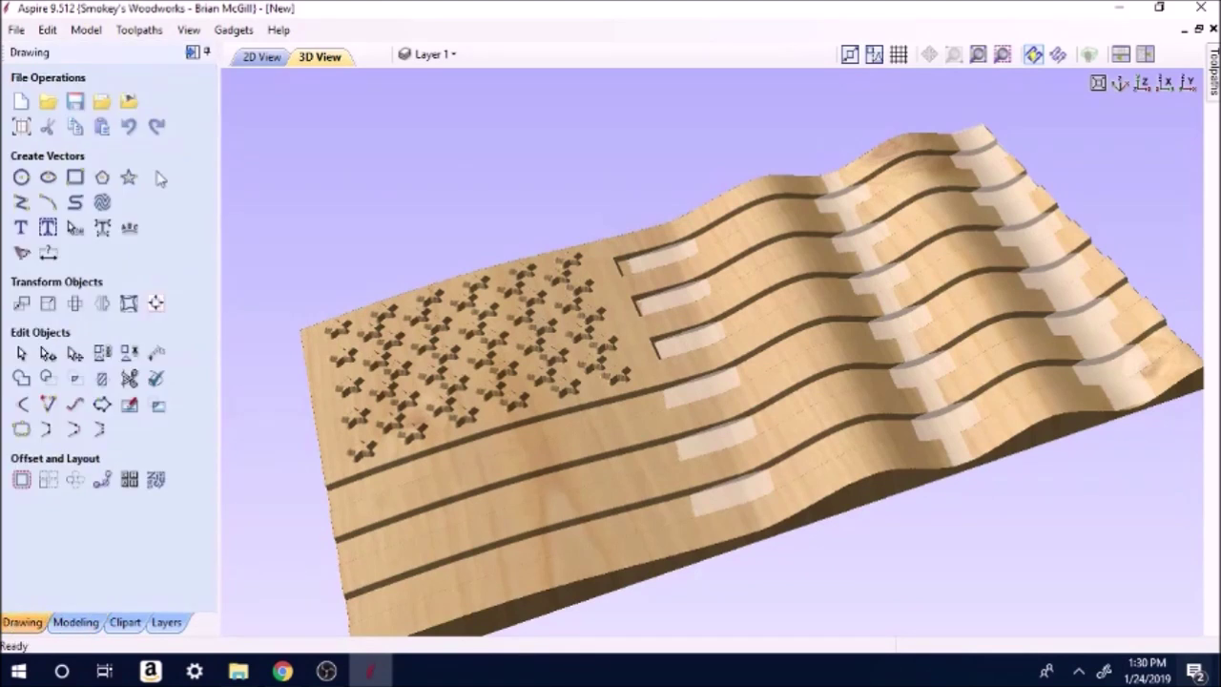
pyautogui.click(194, 53)
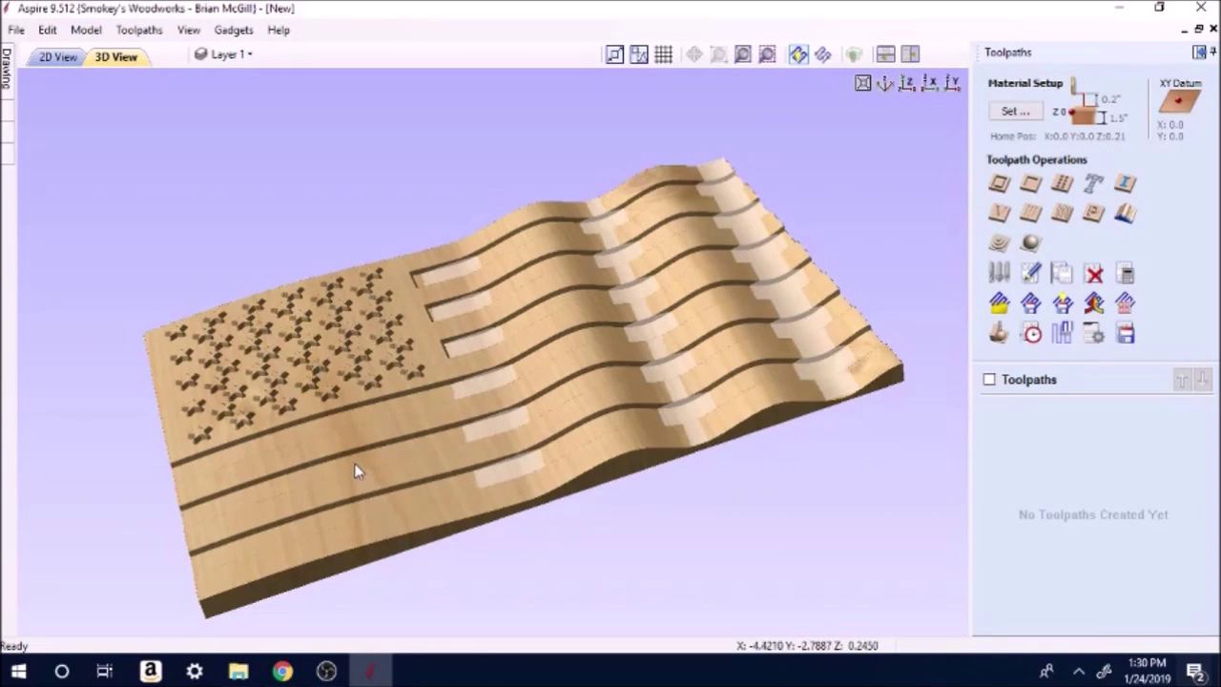
# - Start a 3D roughing toolpath and confirm the 1.5-inch material thickness setup
pyautogui.moveTo(336, 522); pyautogui.dragTo(305, 286)
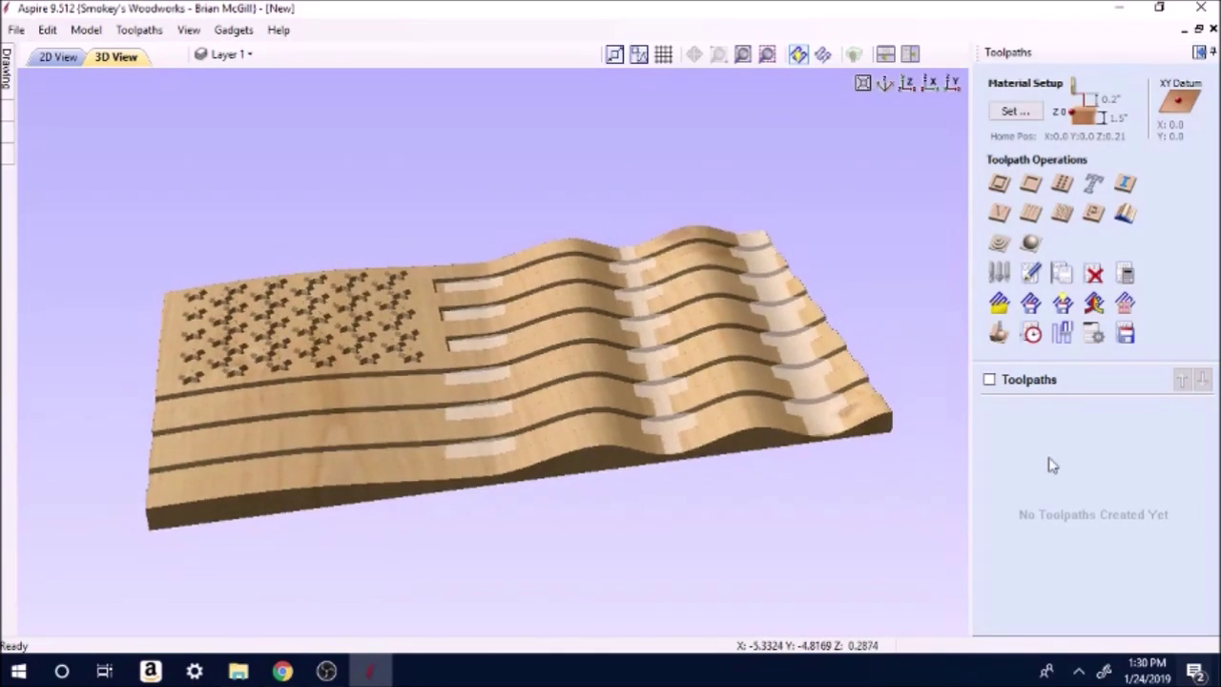
pyautogui.click(1000, 244)
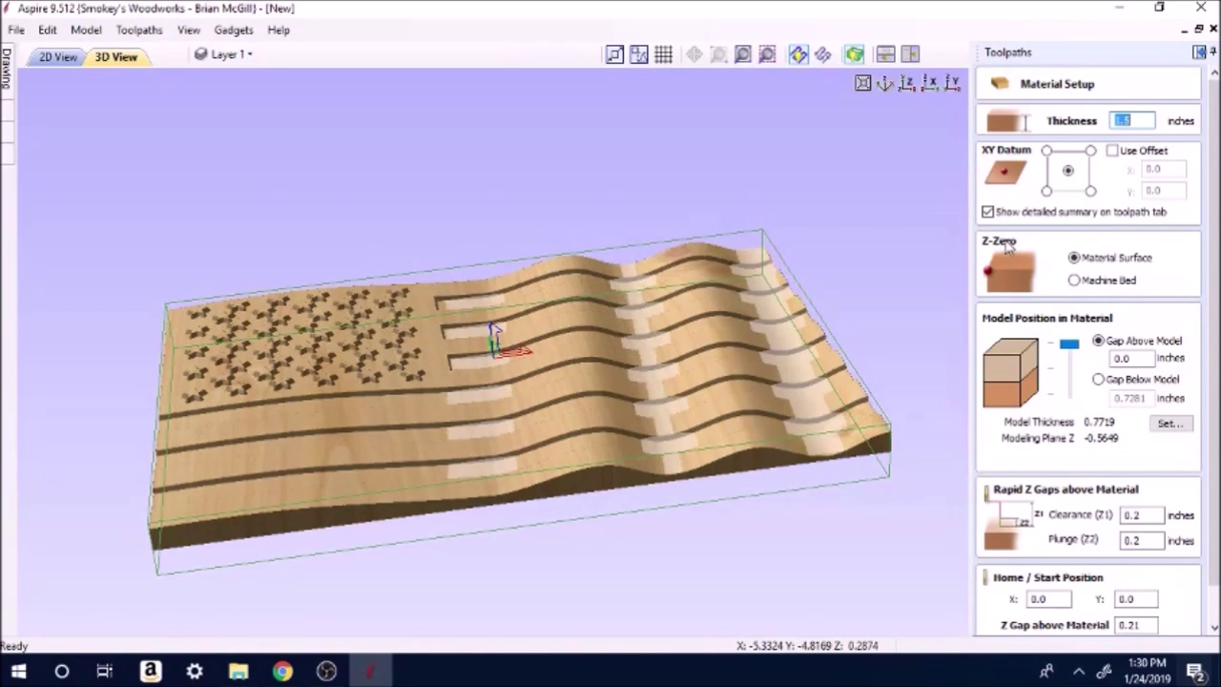
pyautogui.moveTo(582, 450); pyautogui.dragTo(567, 363)
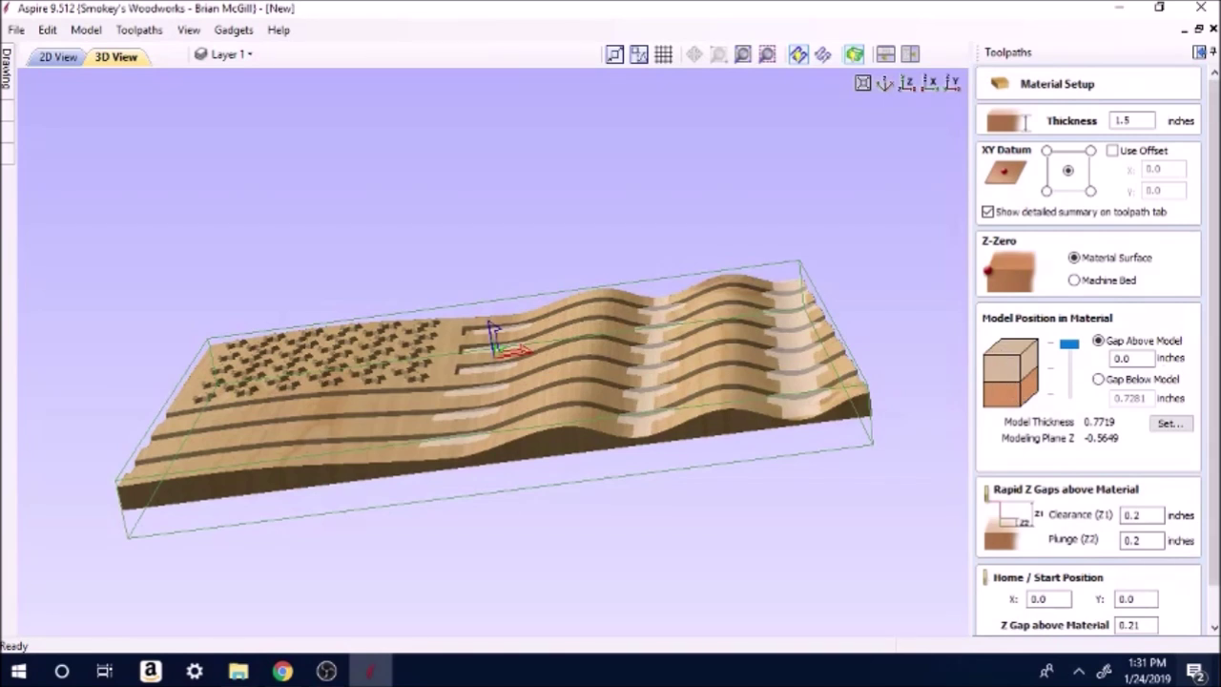
pyautogui.scroll(-1, 1211, 410)
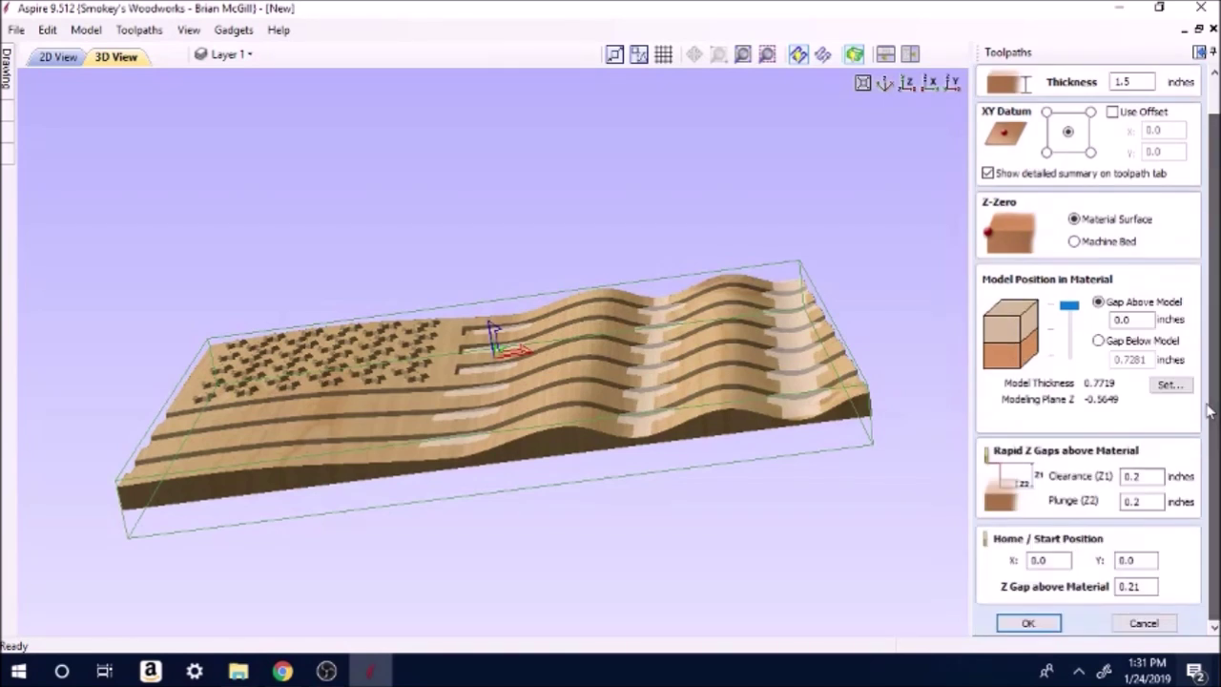
pyautogui.click(1030, 622)
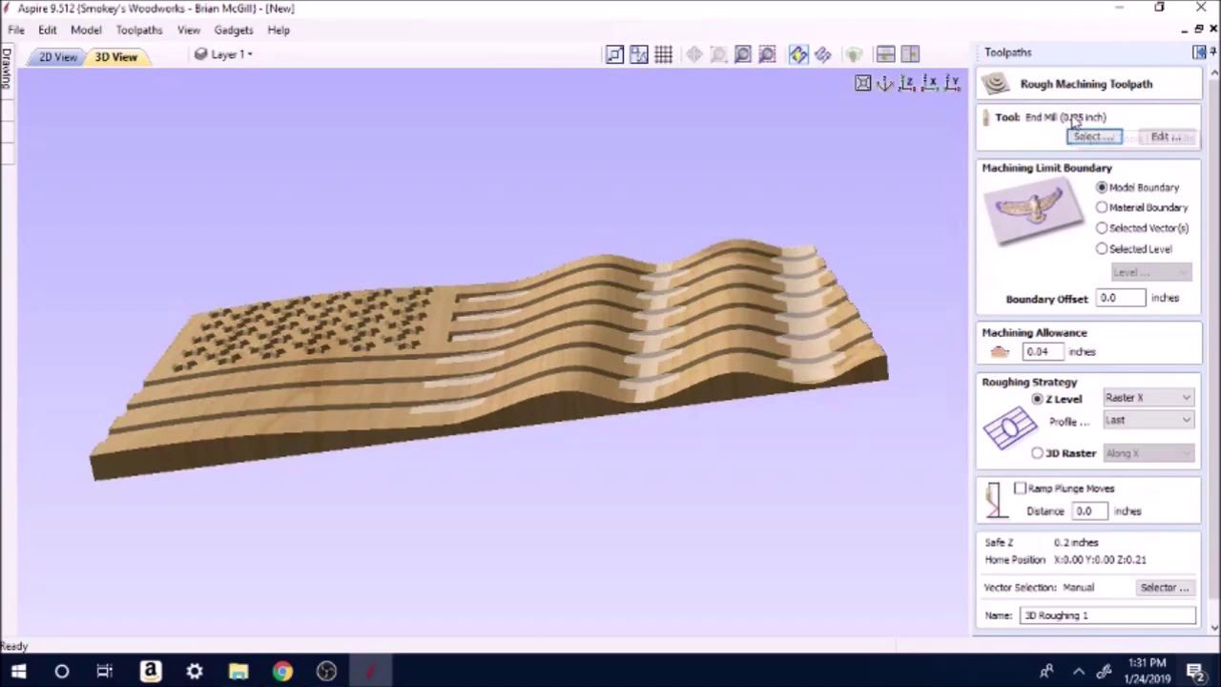
# - Give 3D Roughing 1 a 0.25-inch end mill and calculate it
pyautogui.click(1087, 136)
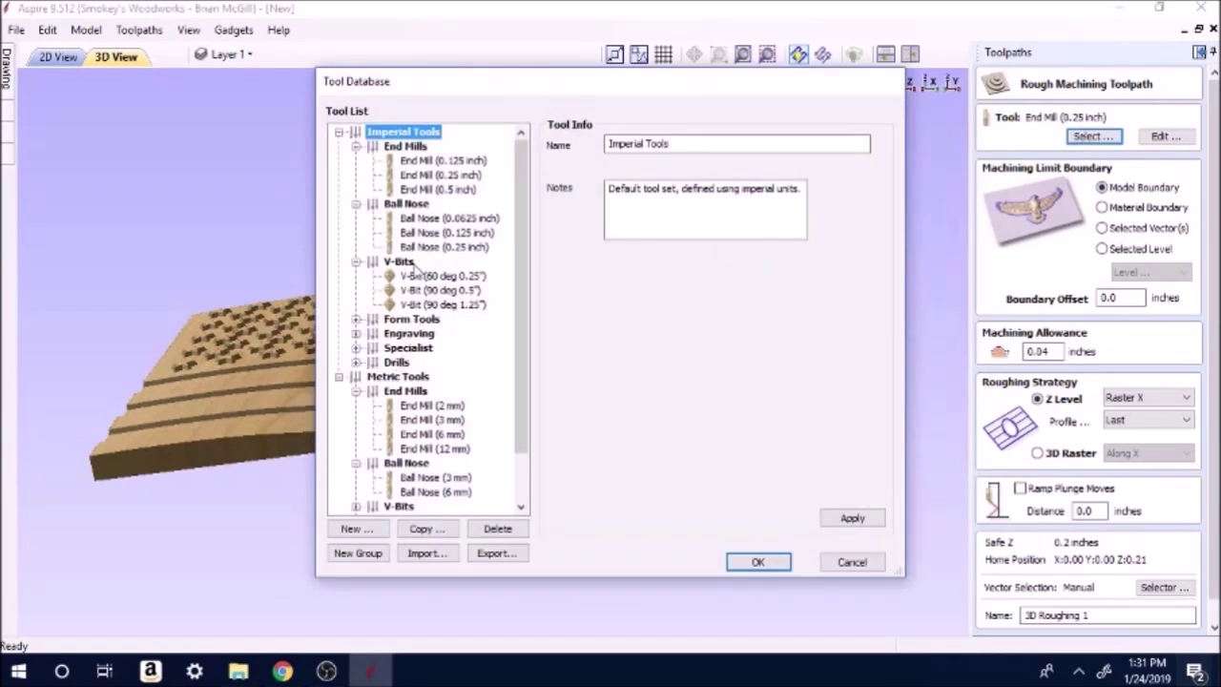
pyautogui.click(448, 176)
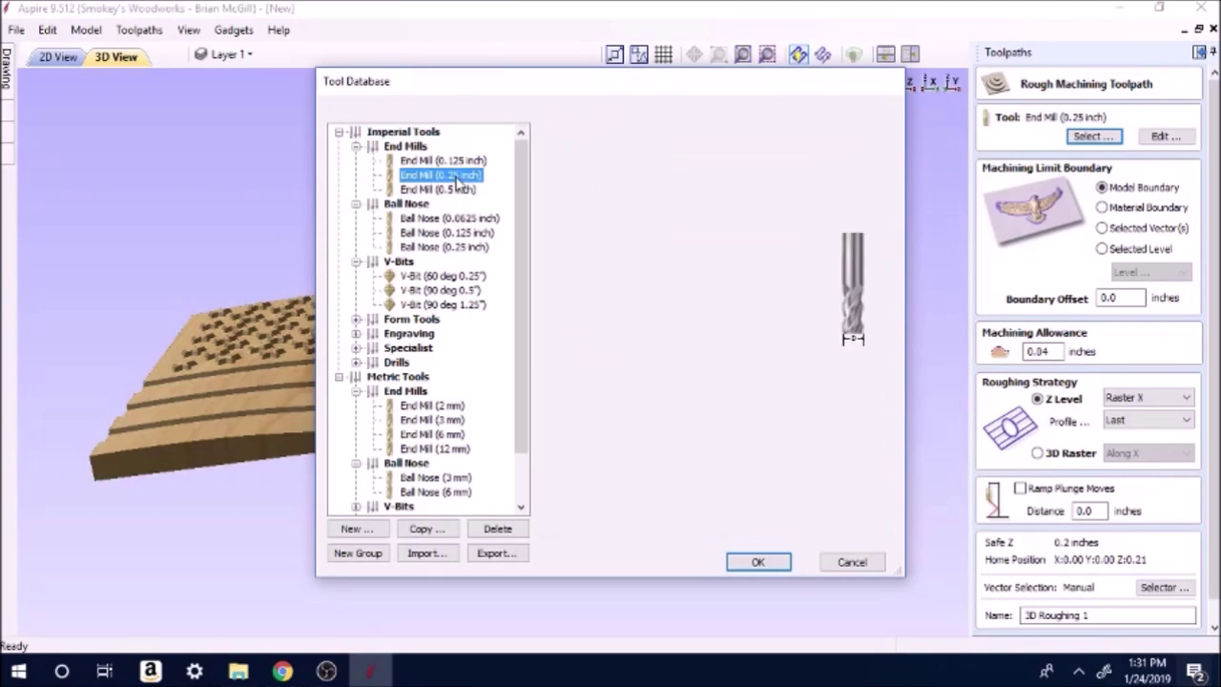
pyautogui.click(768, 564)
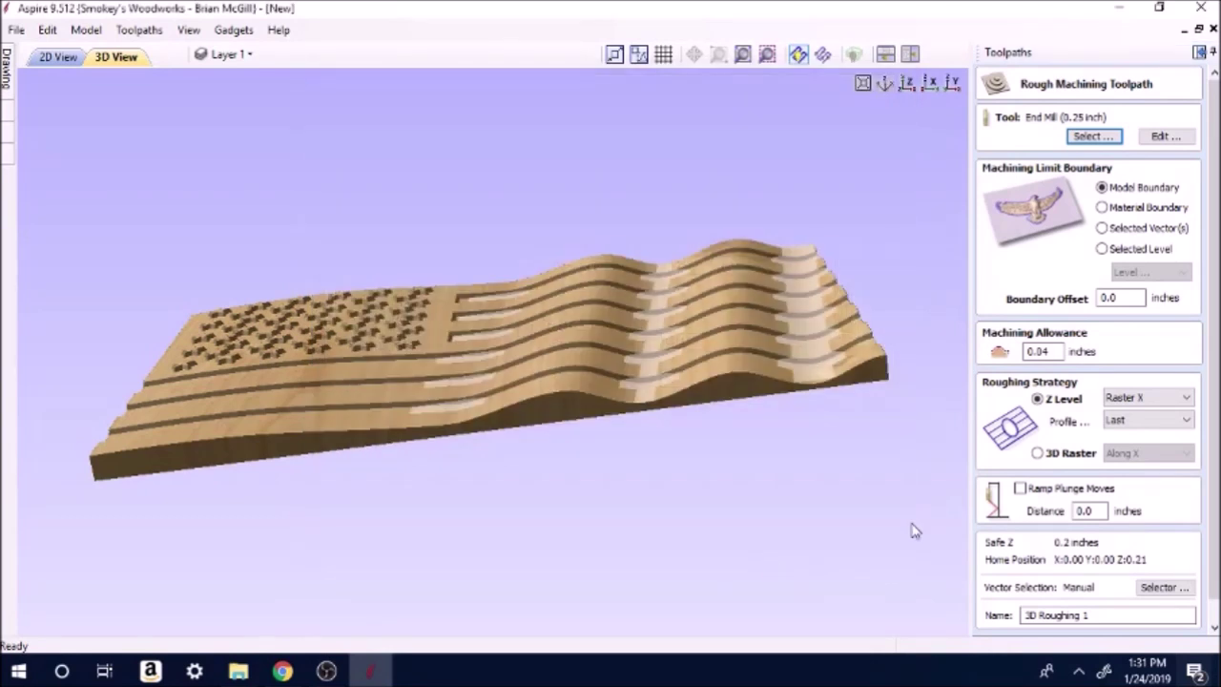
pyautogui.scroll(-1, 1025, 422)
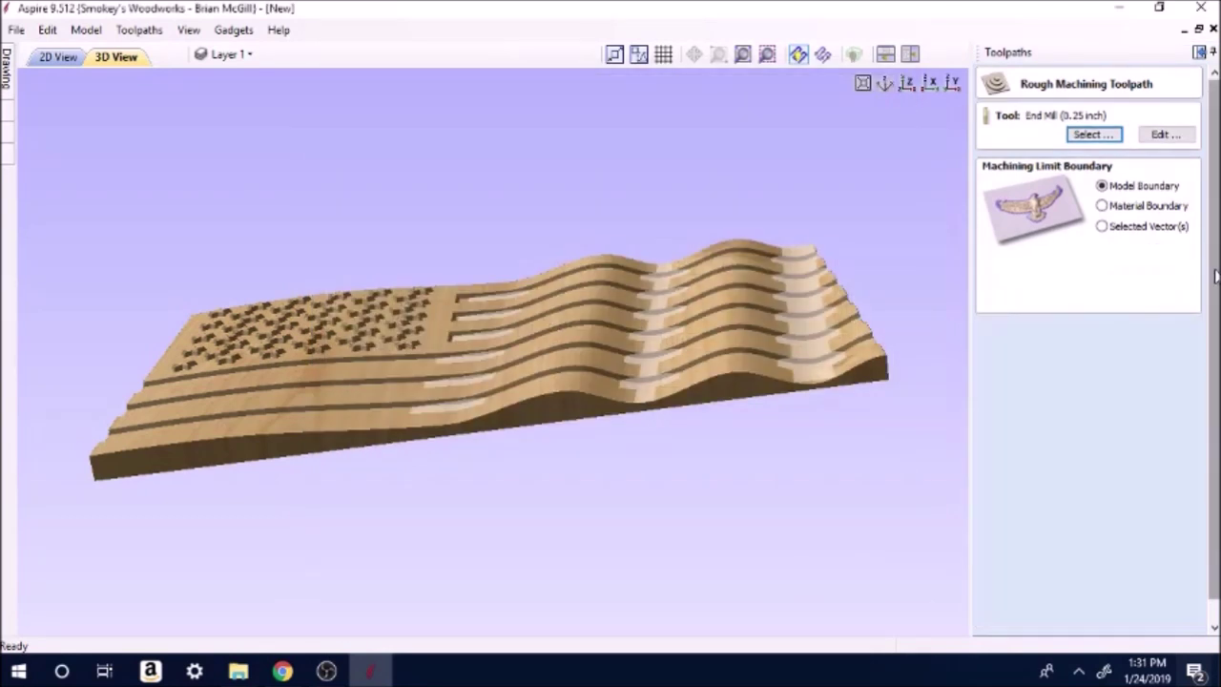
pyautogui.click(1018, 622)
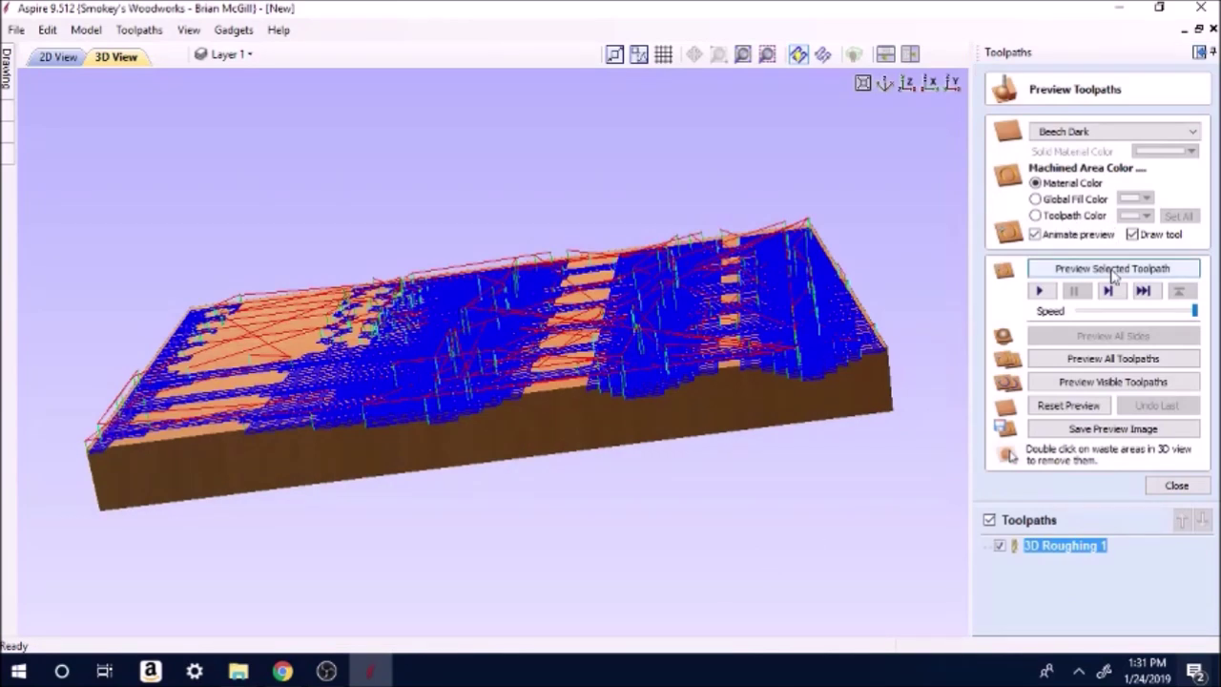
# - Preview the roughing simulation, inspect the stepped layers, and close the preview
pyautogui.moveTo(785, 319); pyautogui.dragTo(696, 410)
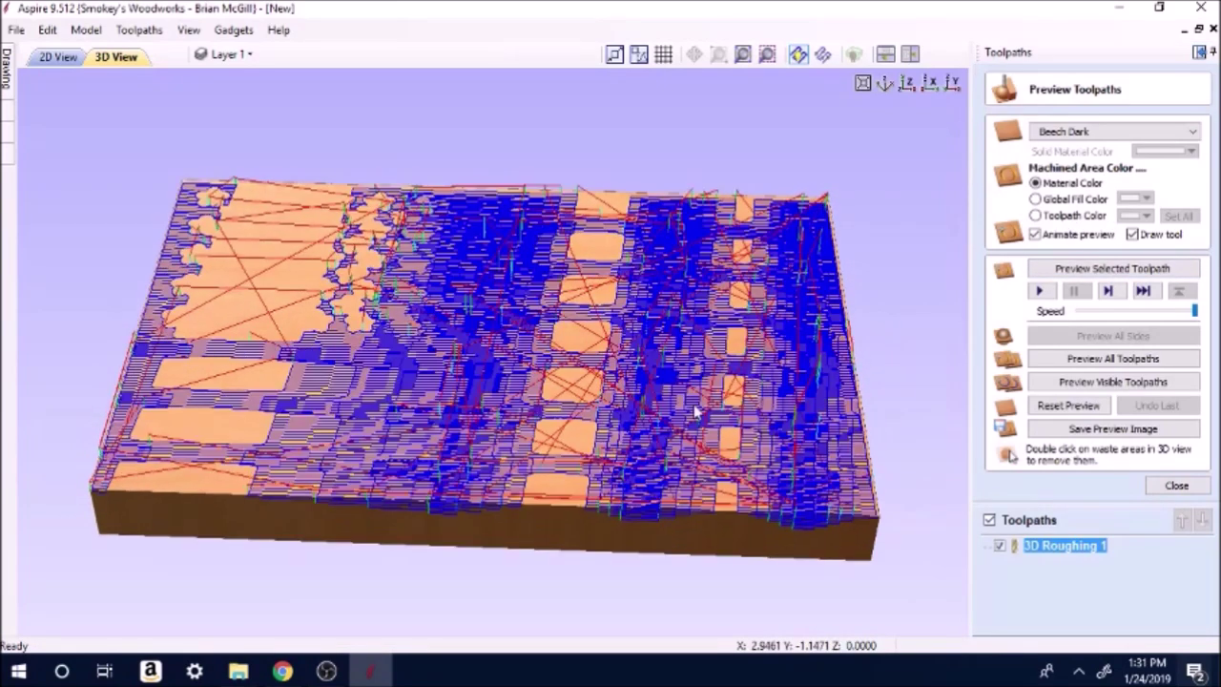
pyautogui.click(1112, 268)
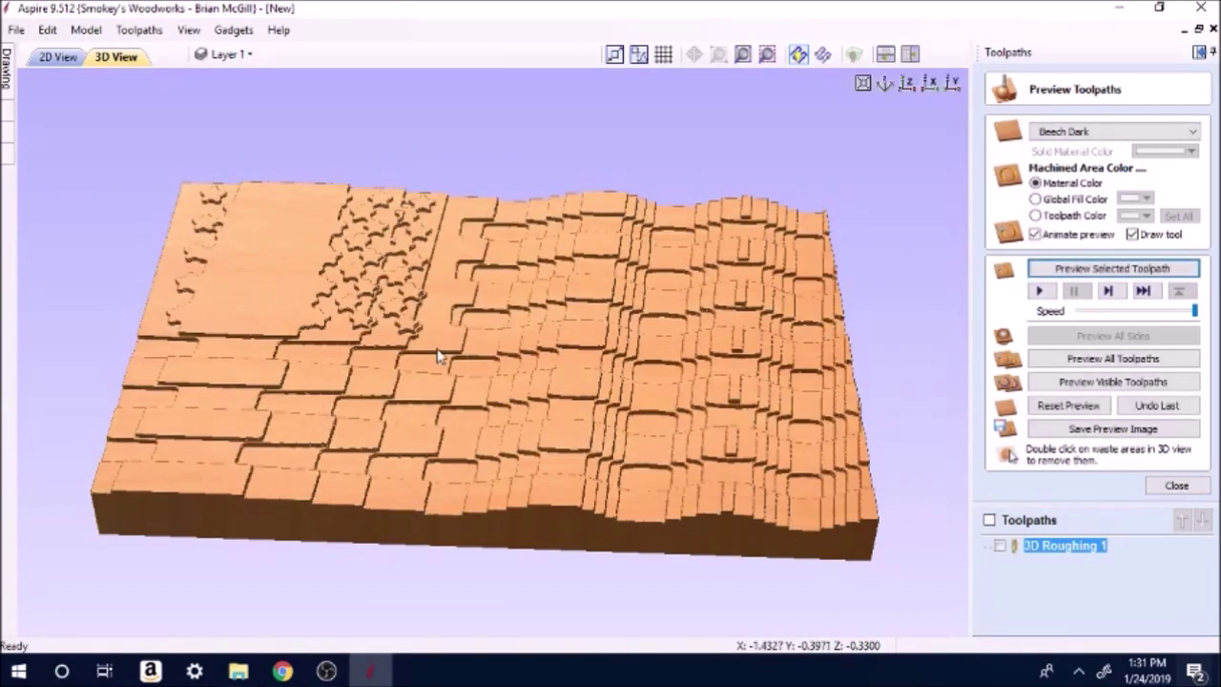
pyautogui.moveTo(591, 450); pyautogui.dragTo(654, 517)
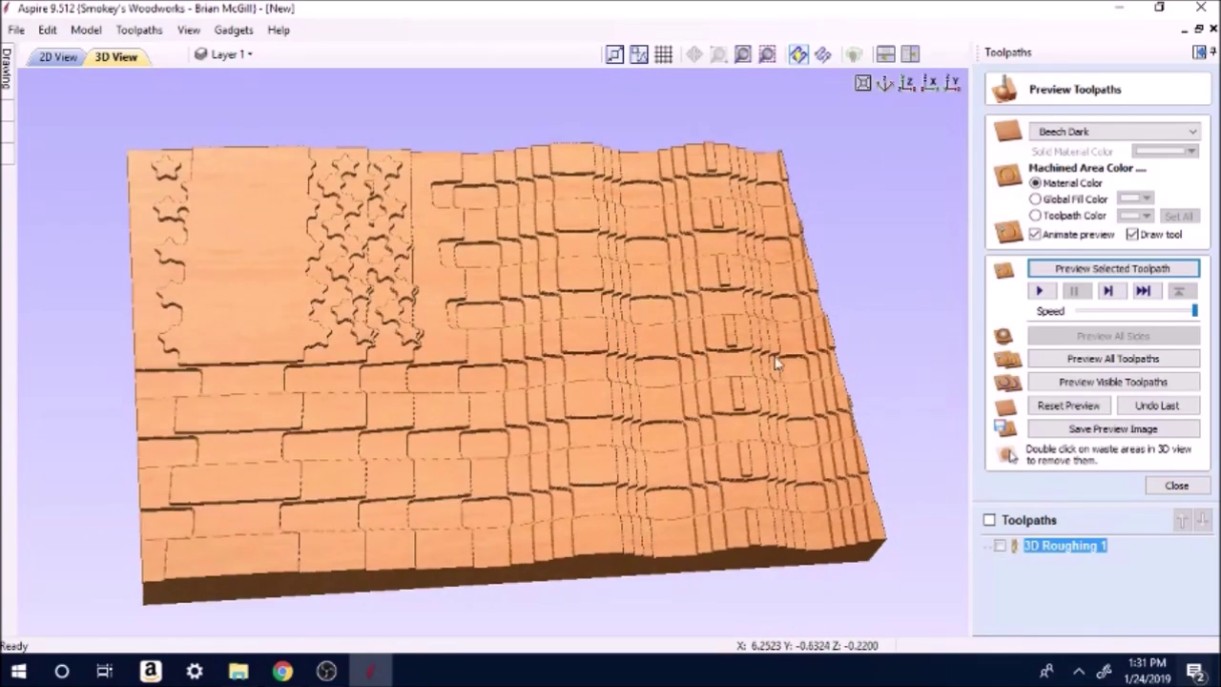
pyautogui.click(1176, 485)
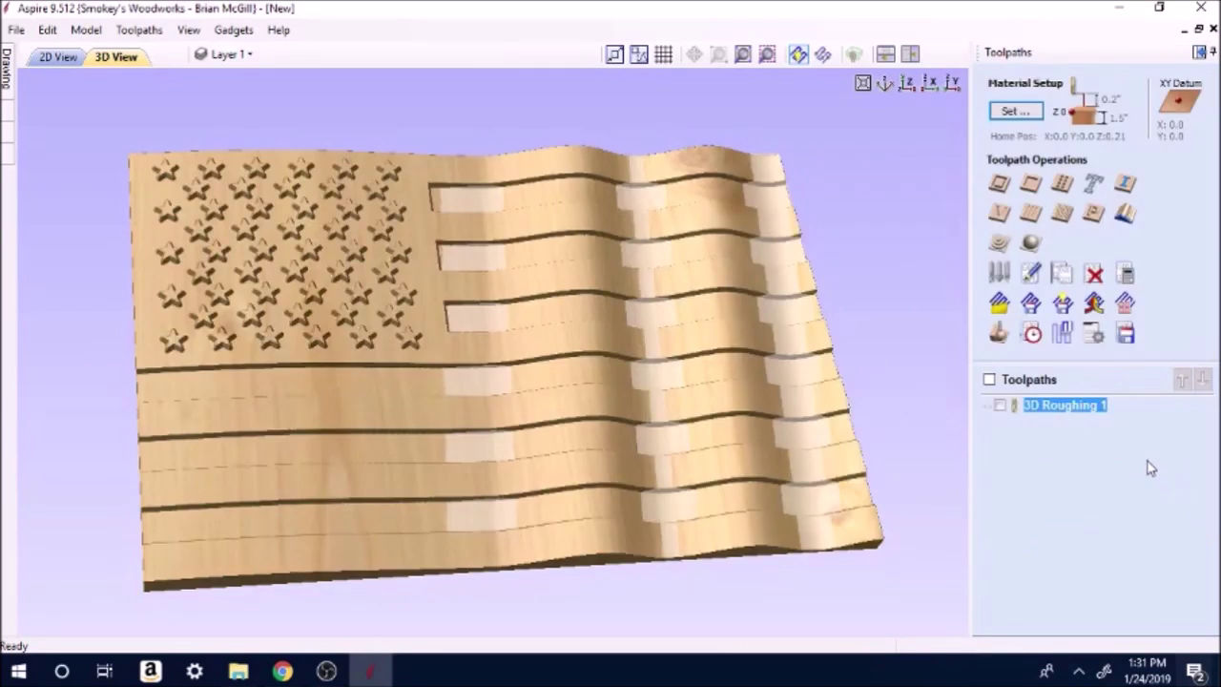
# - Calculate and simulate 3D Finish 3 with a 0.25-inch ball nose over the whole model boundary
pyautogui.click(1040, 245)
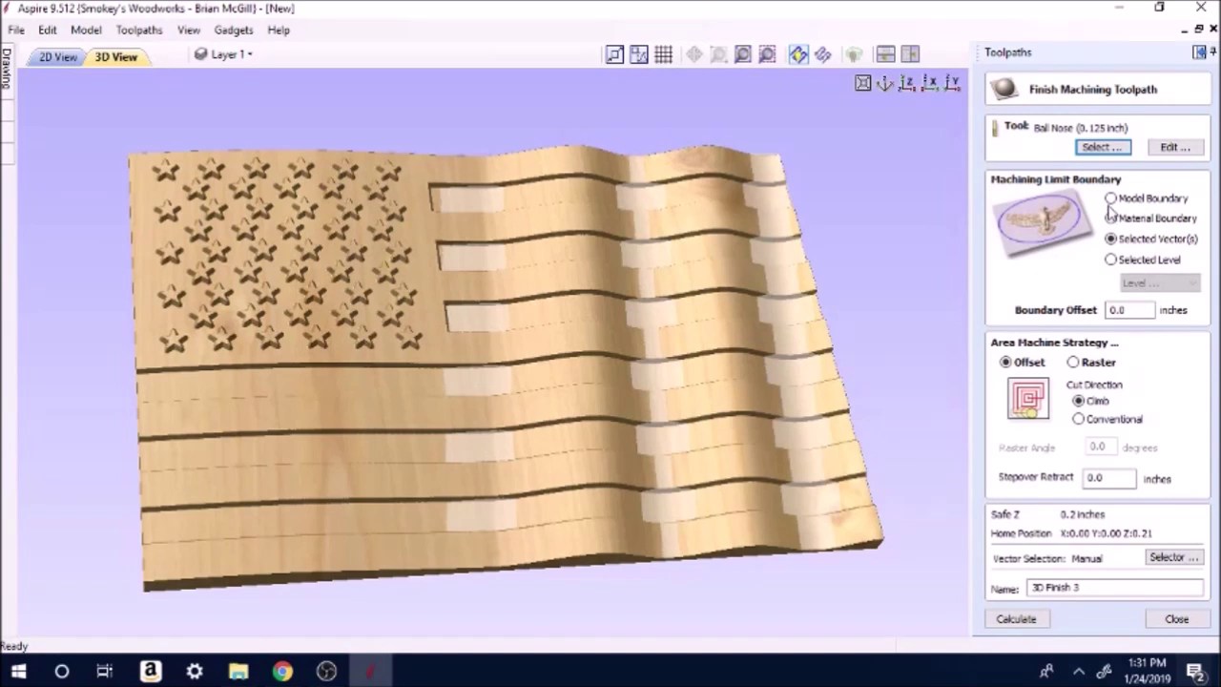
pyautogui.click(1110, 197)
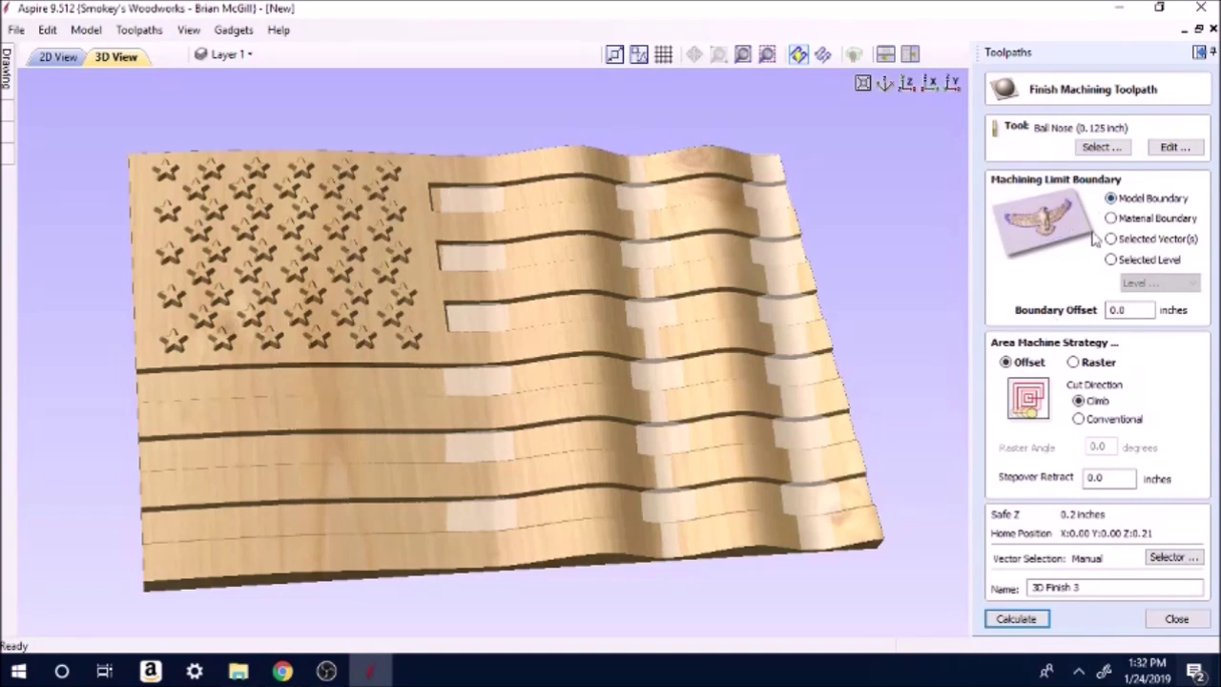
pyautogui.click(1100, 147)
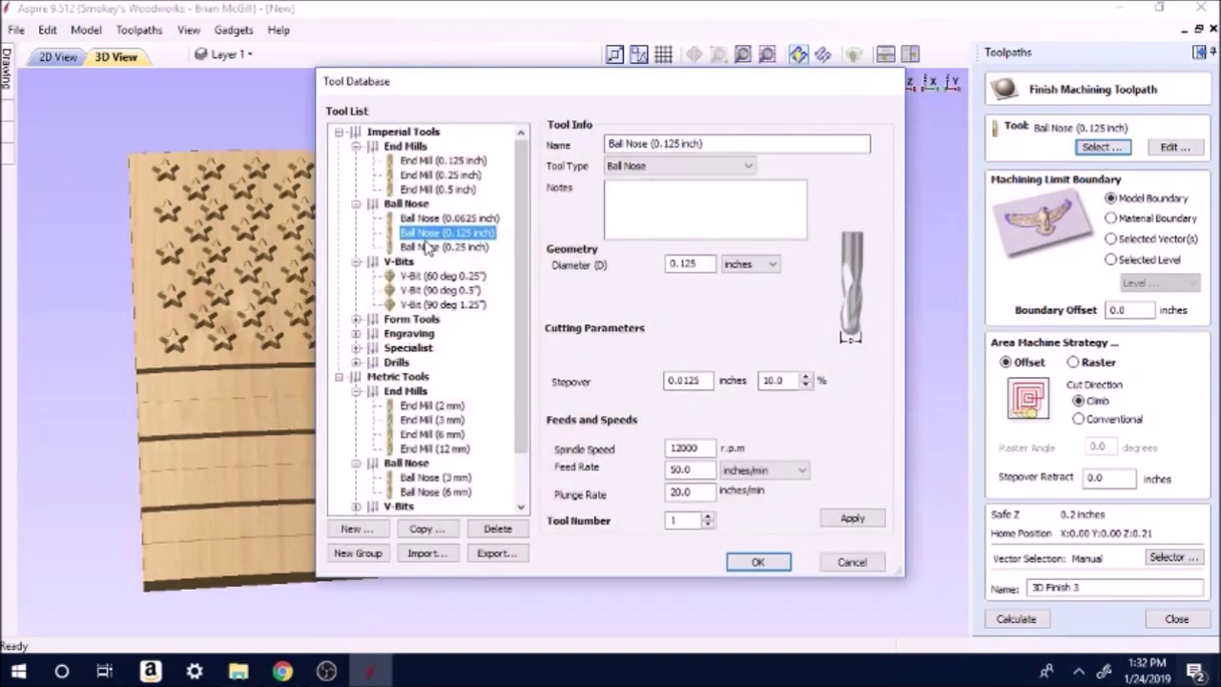
pyautogui.click(426, 247)
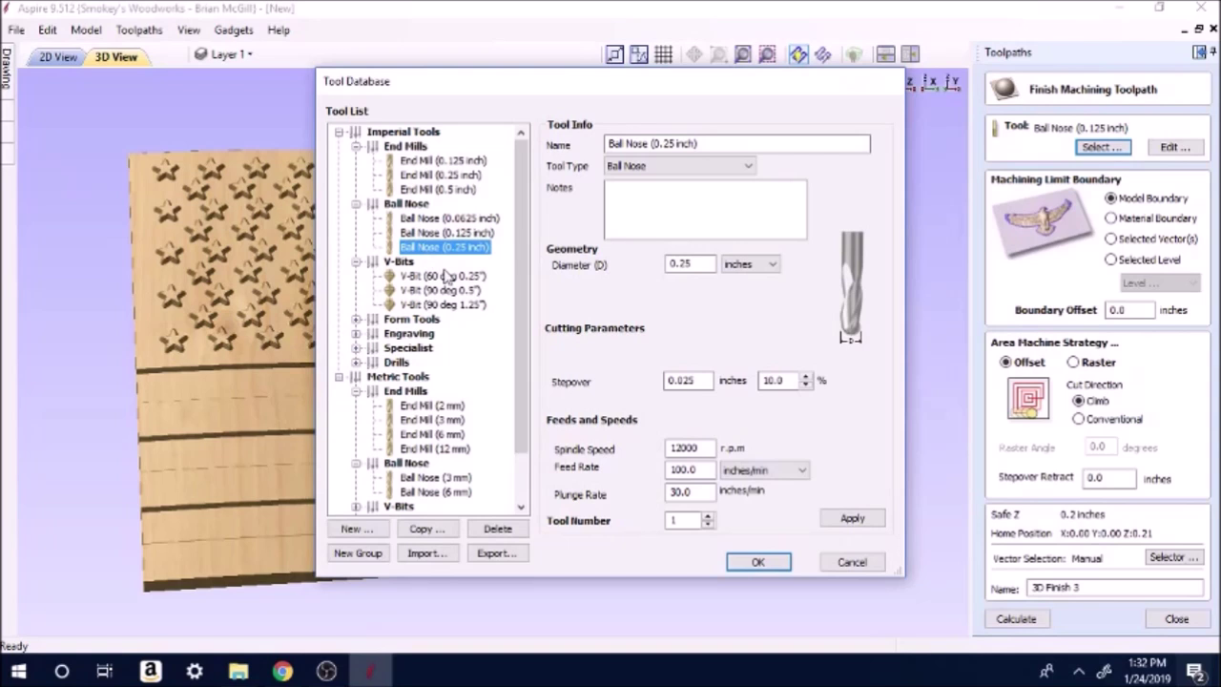
pyautogui.click(759, 562)
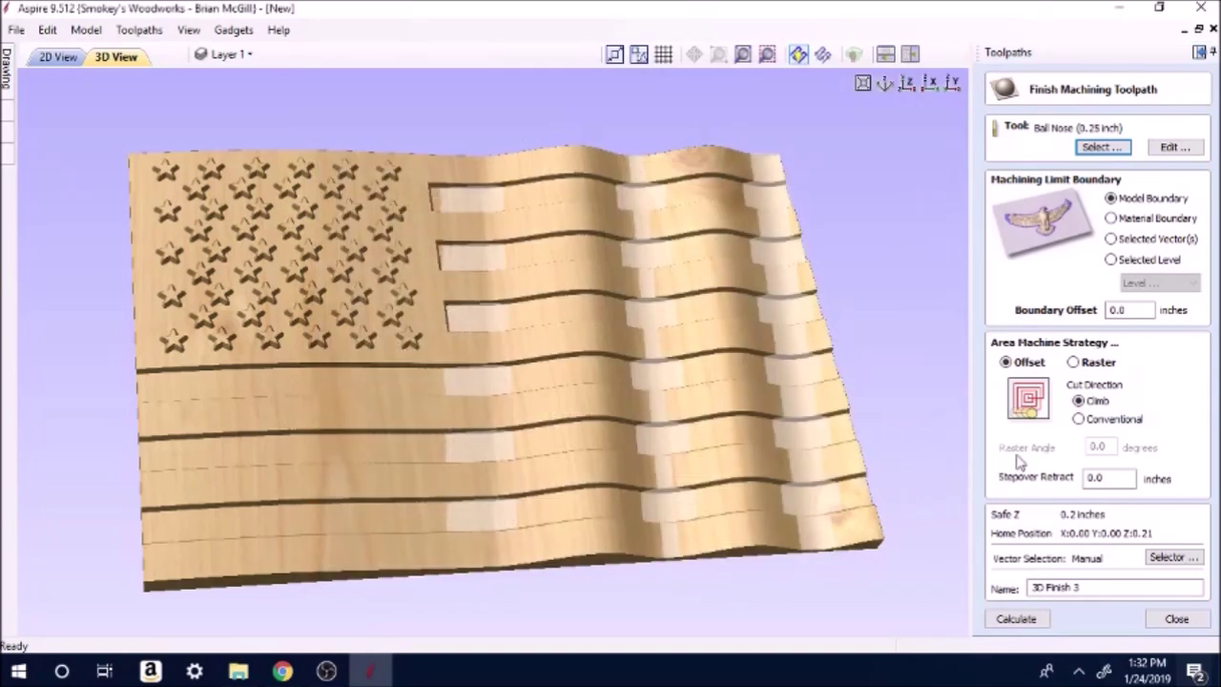
pyautogui.click(1016, 620)
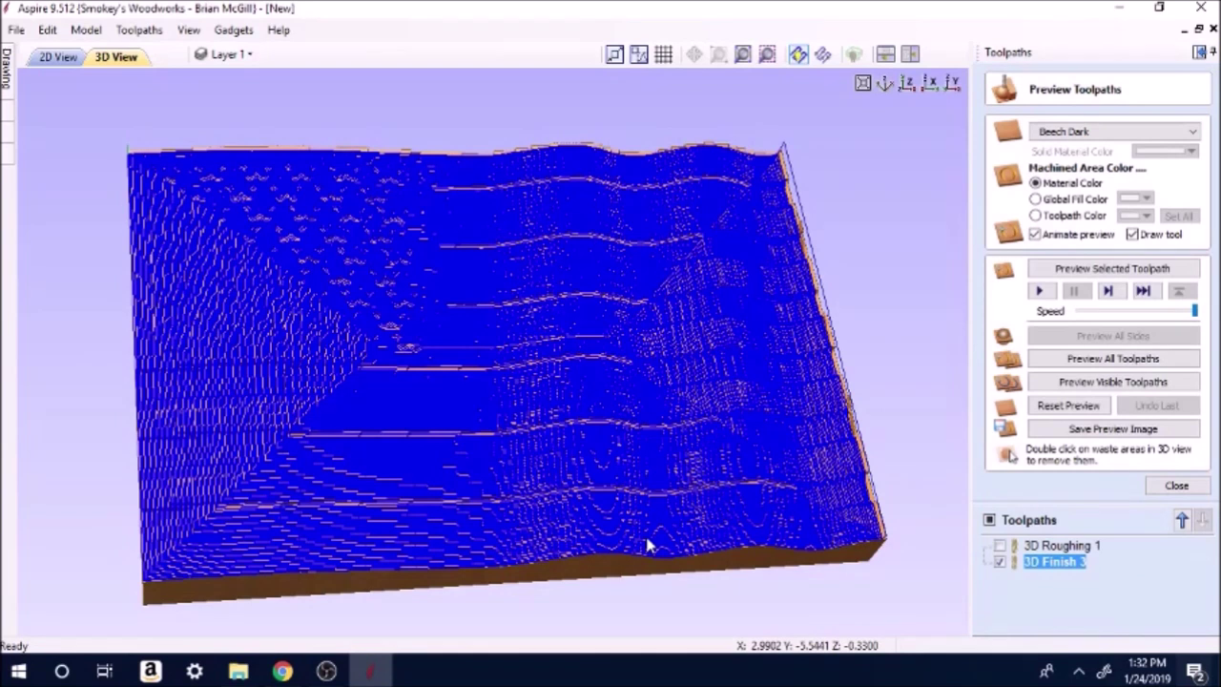
pyautogui.click(1137, 271)
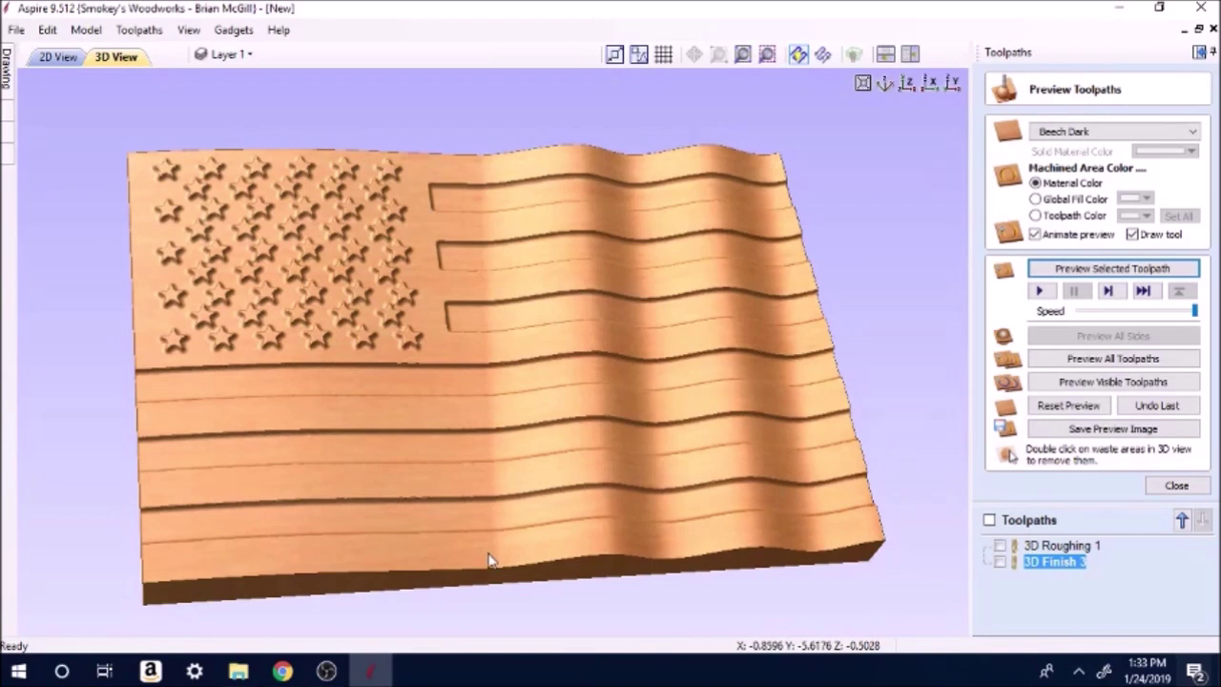
pyautogui.moveTo(486, 526); pyautogui.dragTo(735, 512)
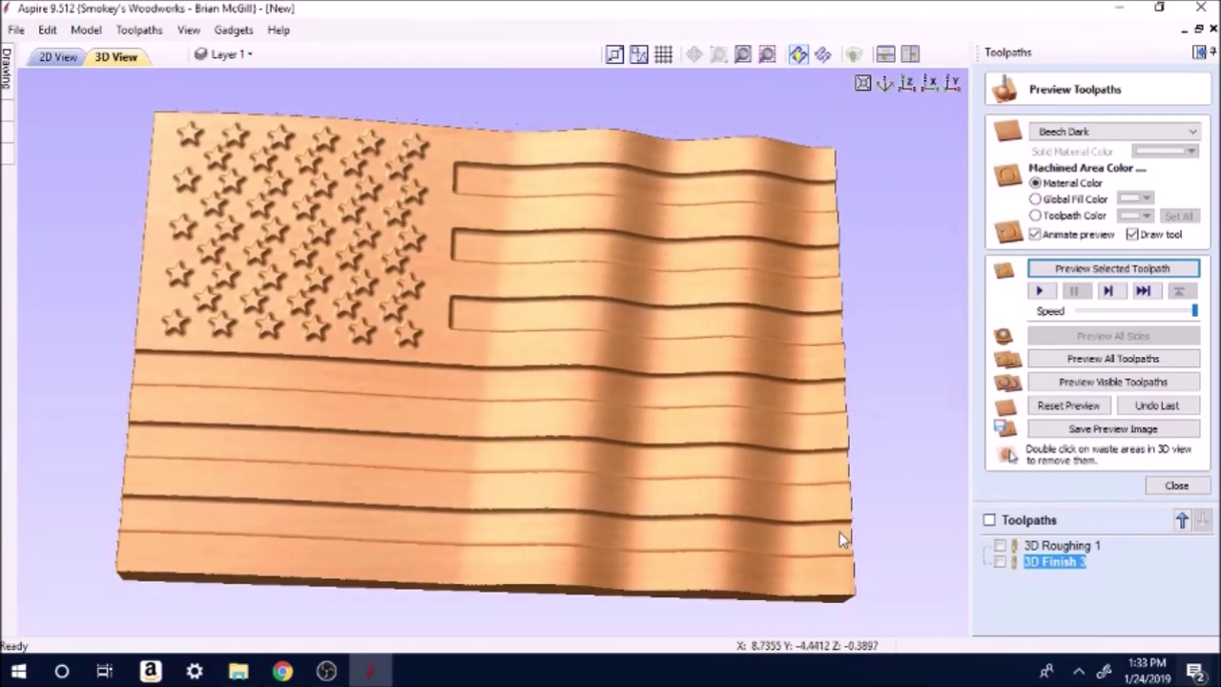
# - Select the star vectors and calculate 3D Finish 4 limited to them with a 0.125-inch ball nose
pyautogui.click(61, 57)
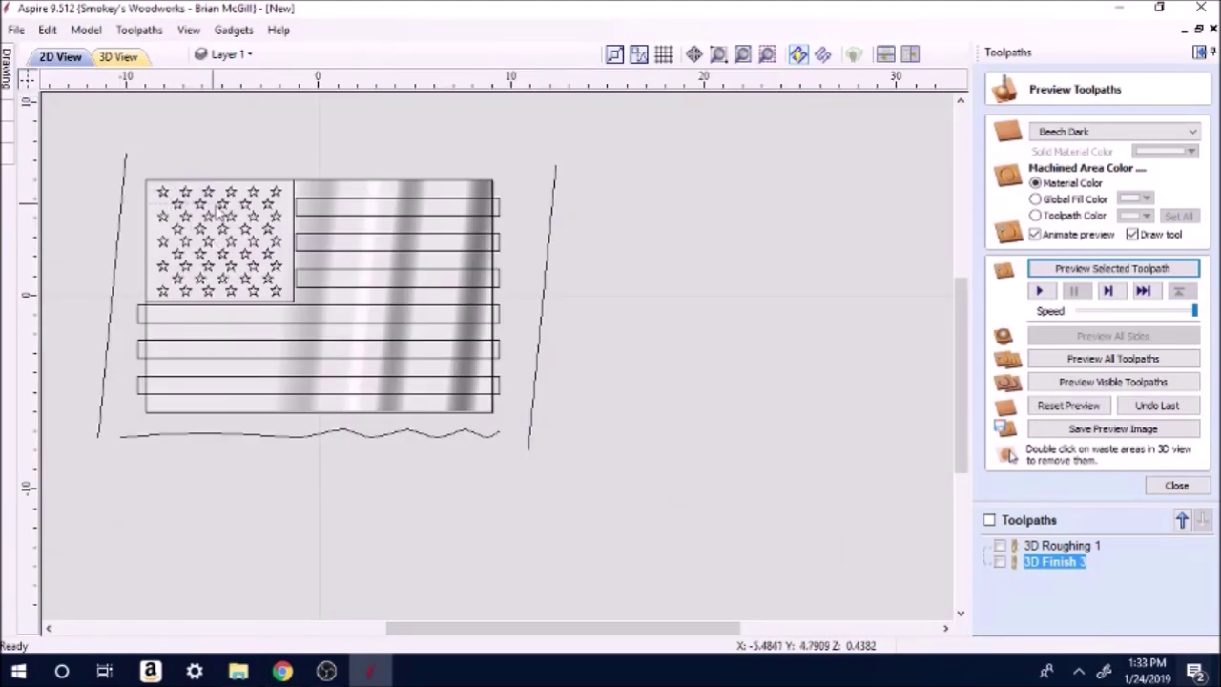
pyautogui.click(290, 299)
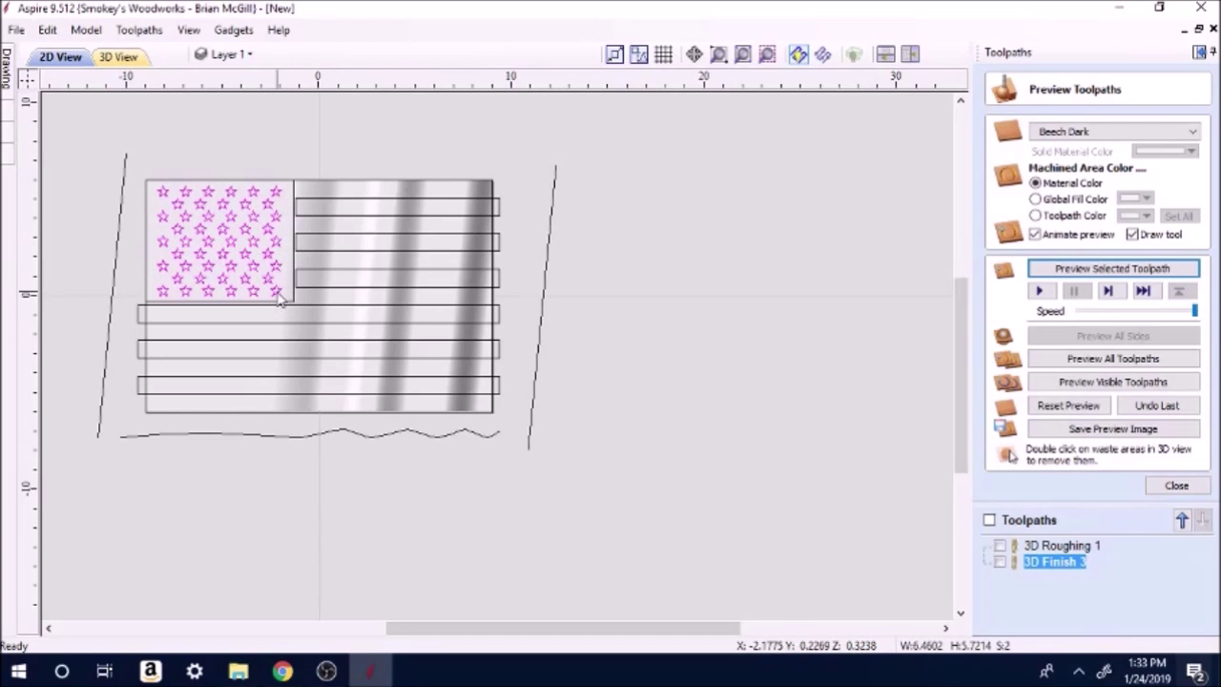
pyautogui.click(1179, 488)
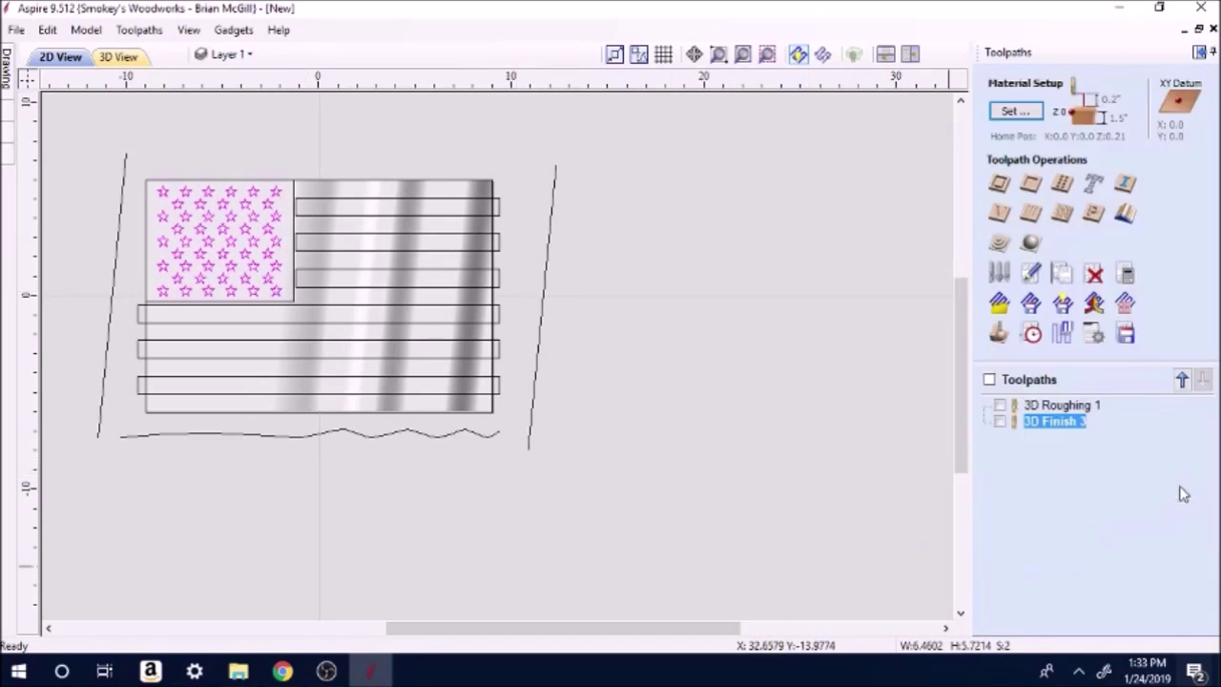
pyautogui.click(1030, 243)
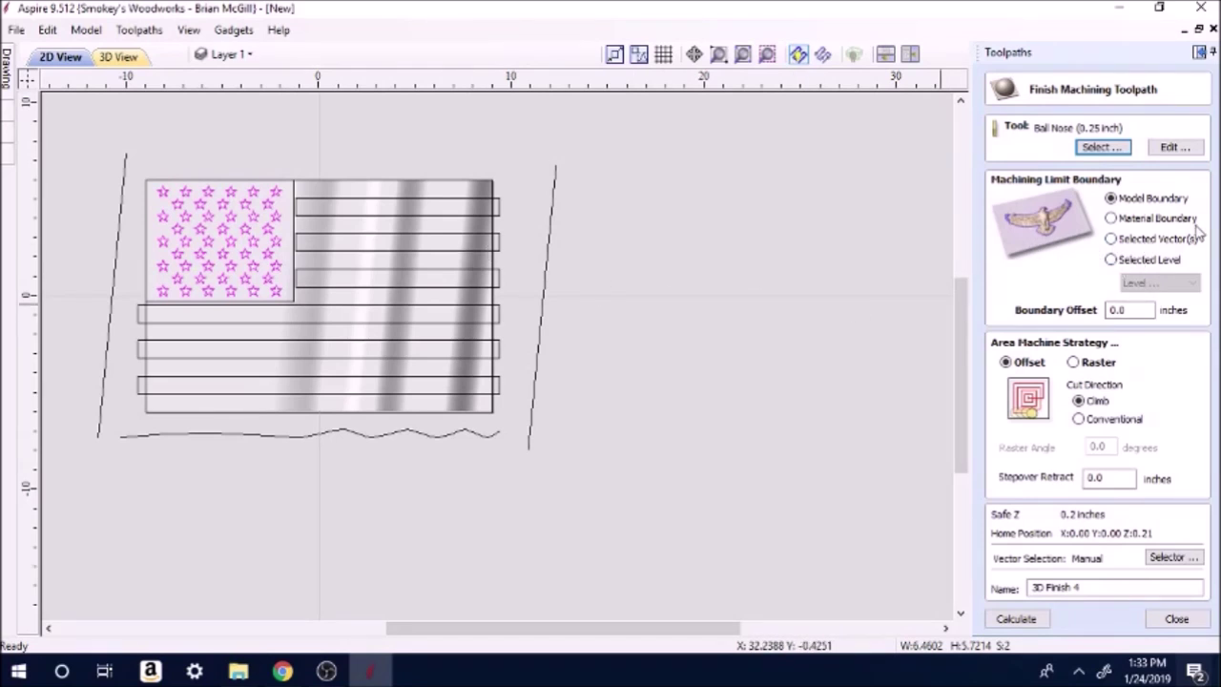
pyautogui.click(1112, 239)
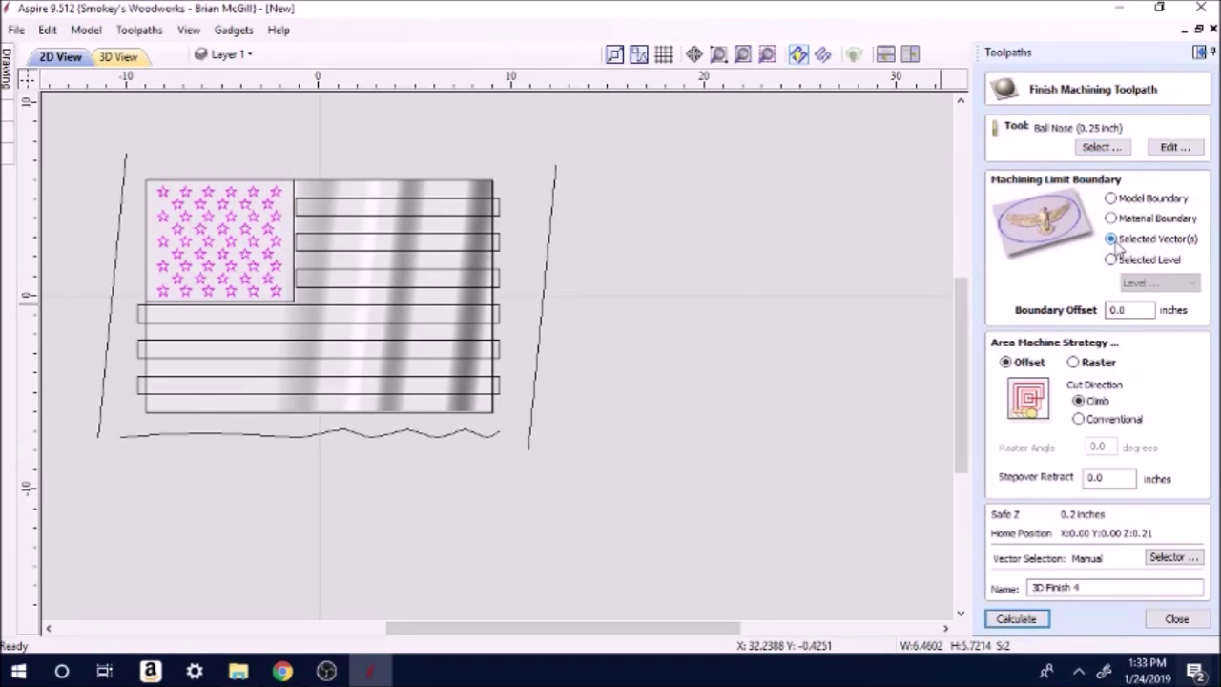
pyautogui.click(1096, 147)
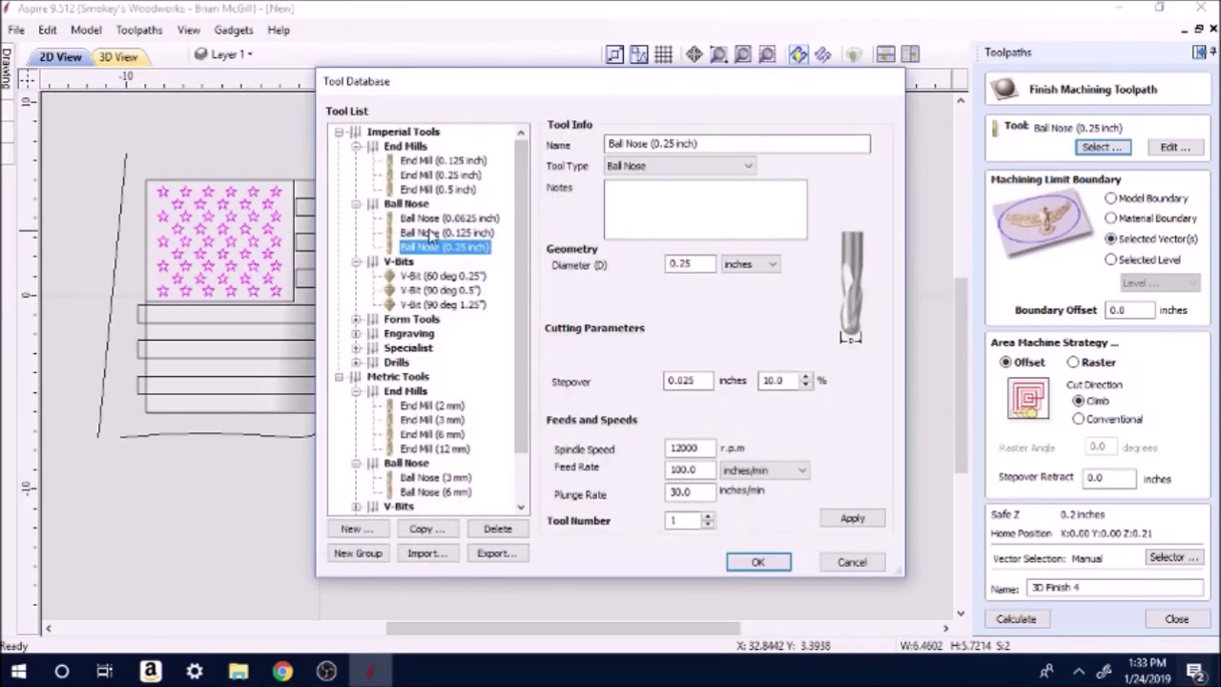
pyautogui.click(431, 232)
pyautogui.click(759, 561)
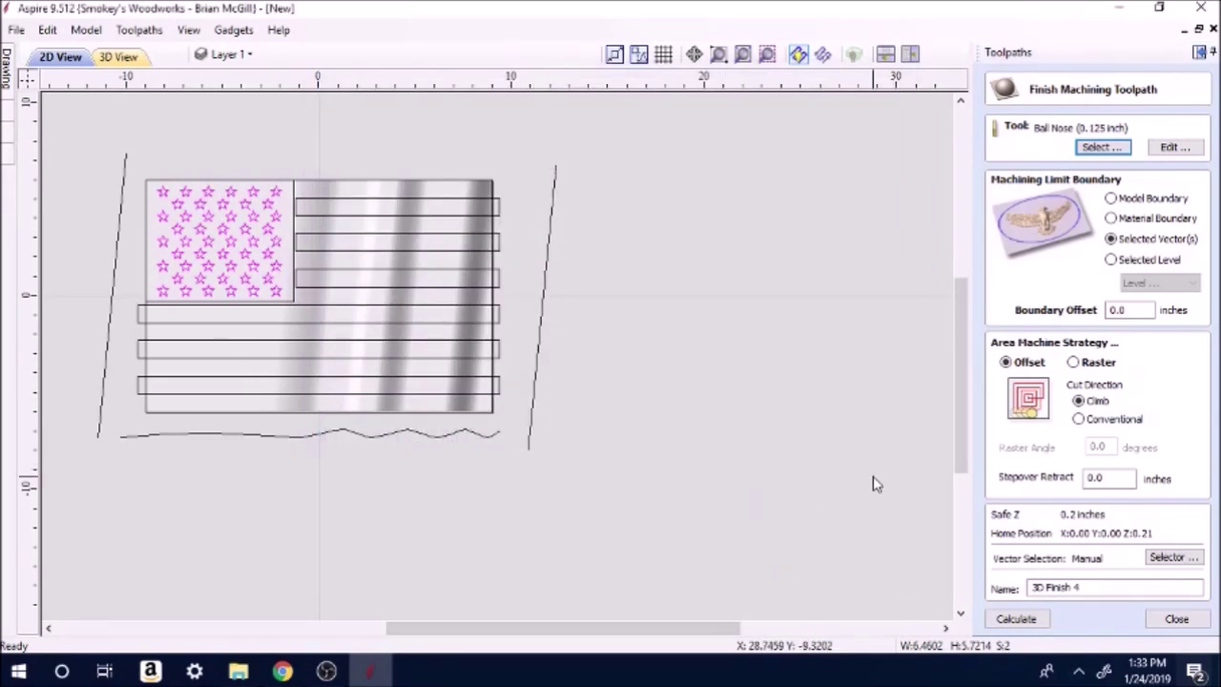
pyautogui.click(1015, 618)
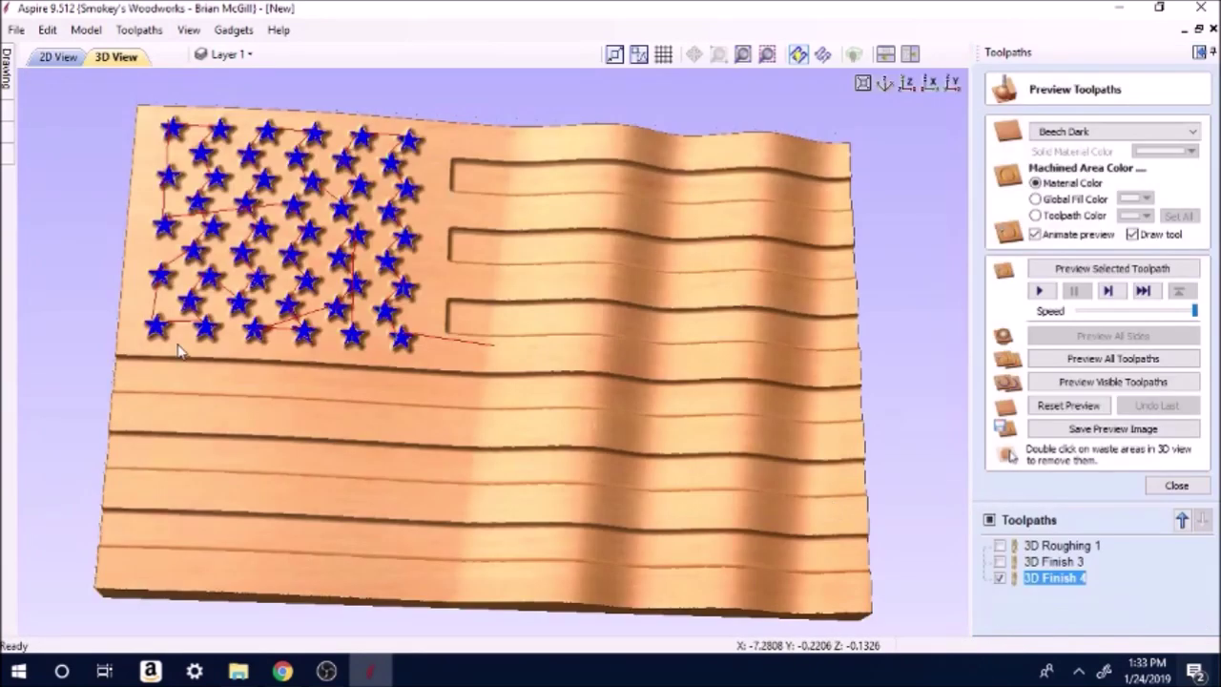
# - Simulate the 3D Finish 4 star-detail toolpath on the flag
pyautogui.moveTo(745, 442); pyautogui.dragTo(658, 381)
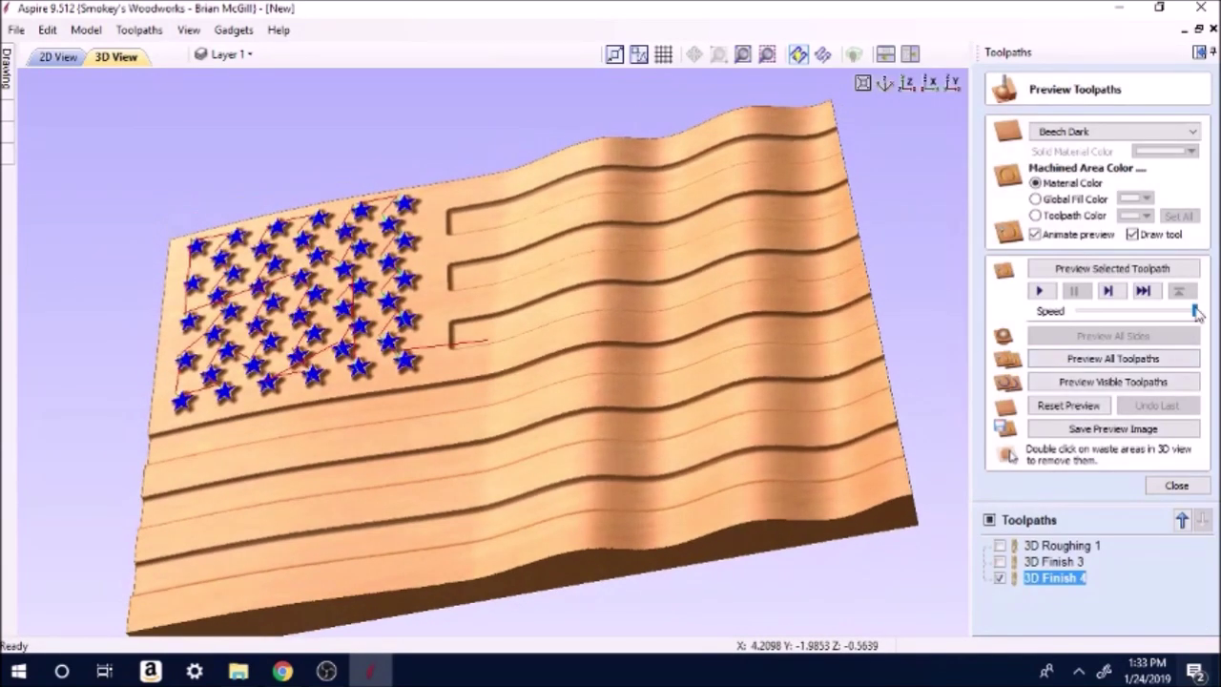
pyautogui.click(1093, 275)
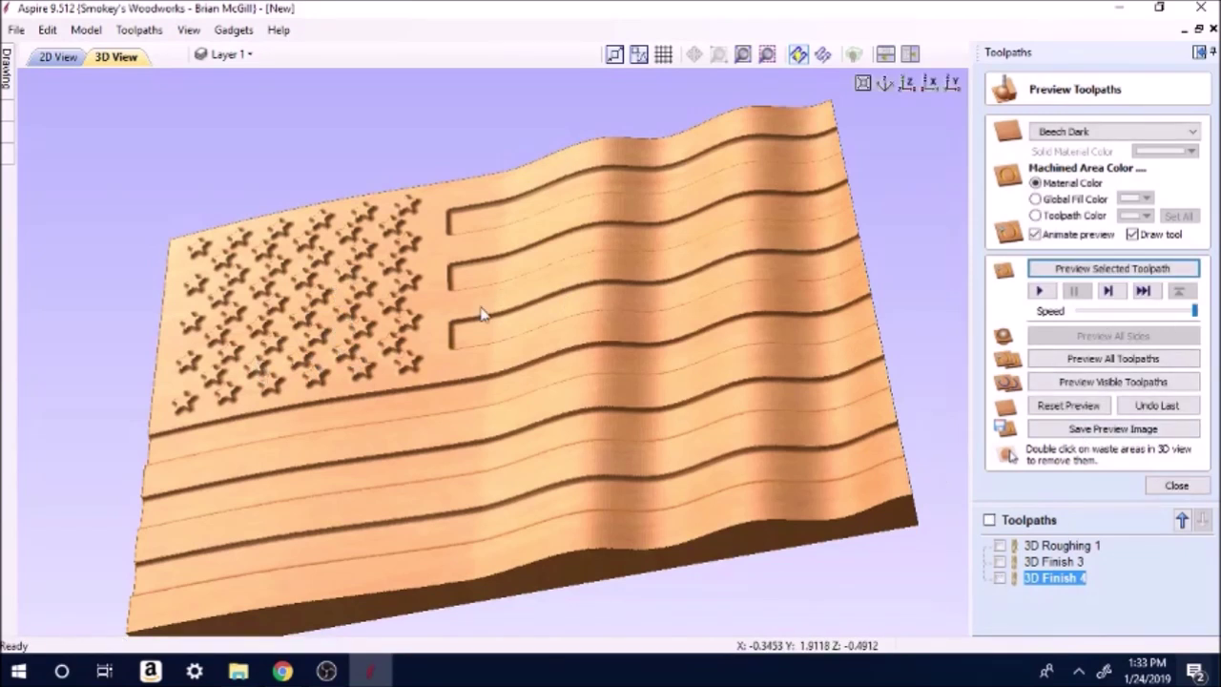
pyautogui.click(1061, 545)
# - Close the simulation and check 3D Roughing 1, 3D Finish 3 and 3D Finish 4 in the list
pyautogui.click(1174, 485)
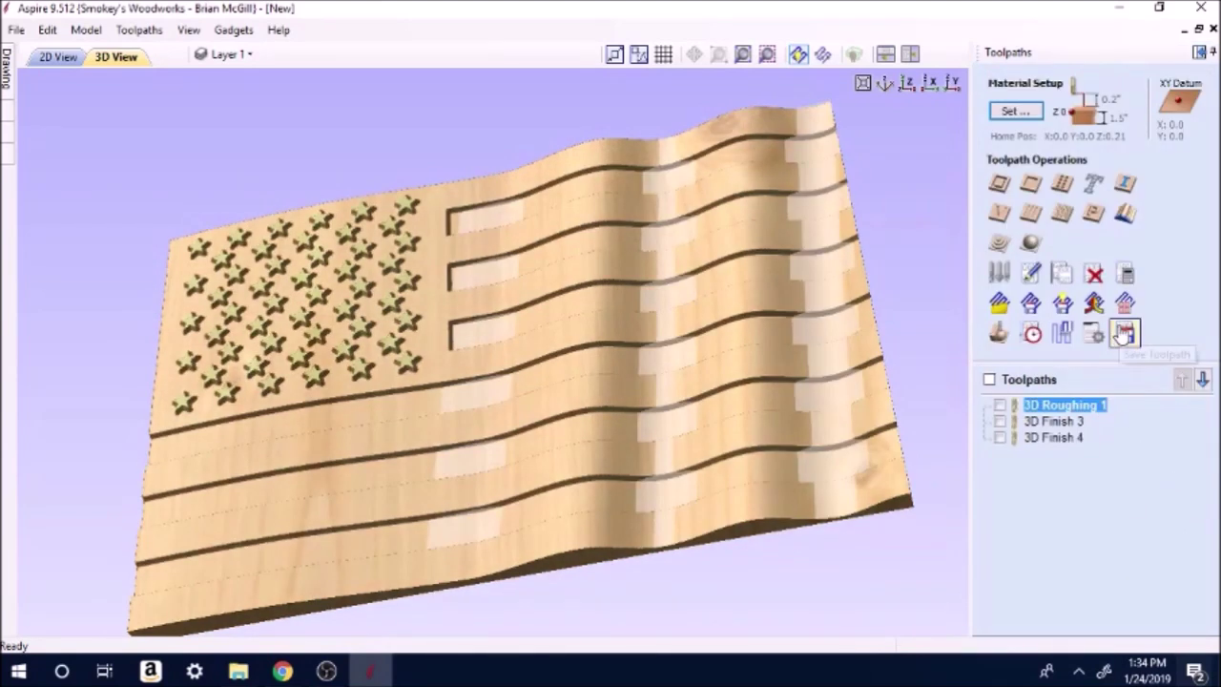
pyautogui.click(1076, 423)
pyautogui.click(1066, 439)
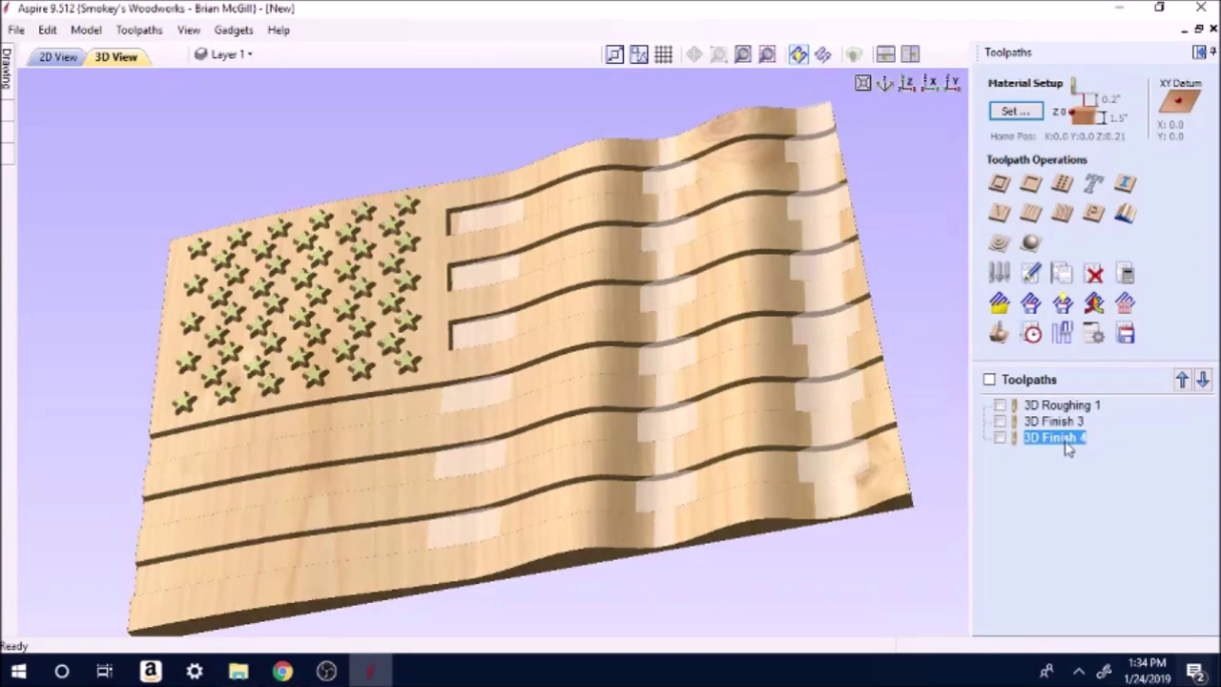
pyautogui.click(1065, 406)
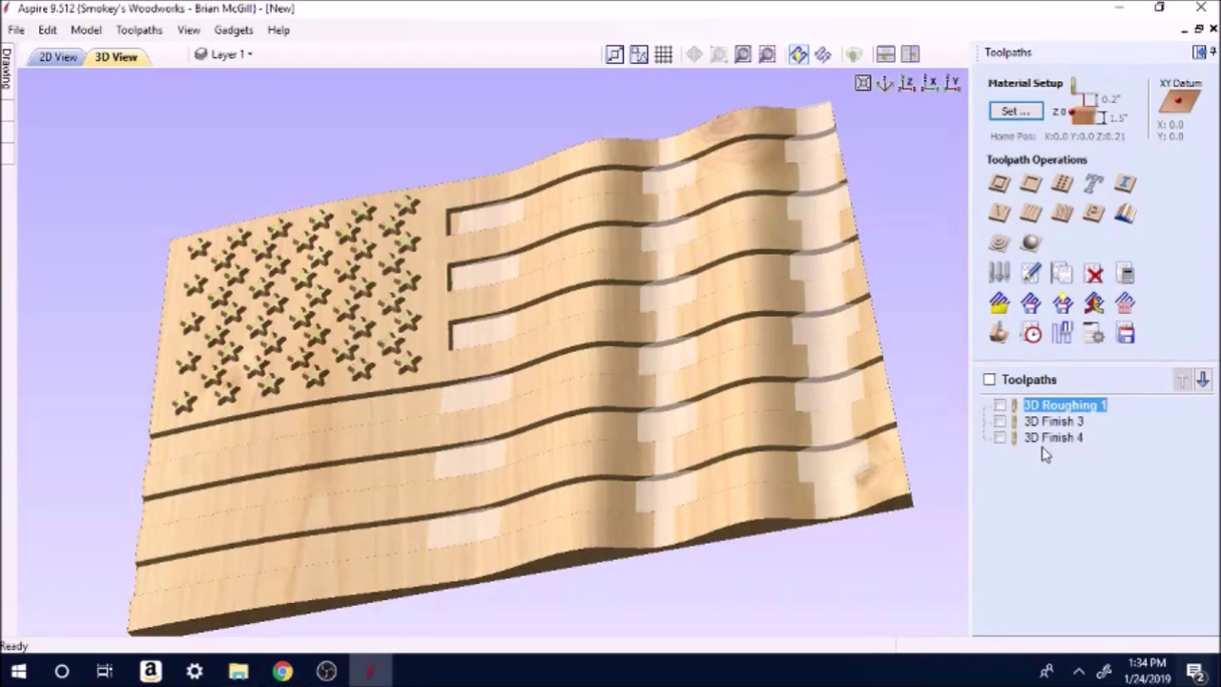
# - Orbit the carved flag to inspect the stars and stripe grooves from several angles
pyautogui.moveTo(642, 346); pyautogui.dragTo(742, 403)
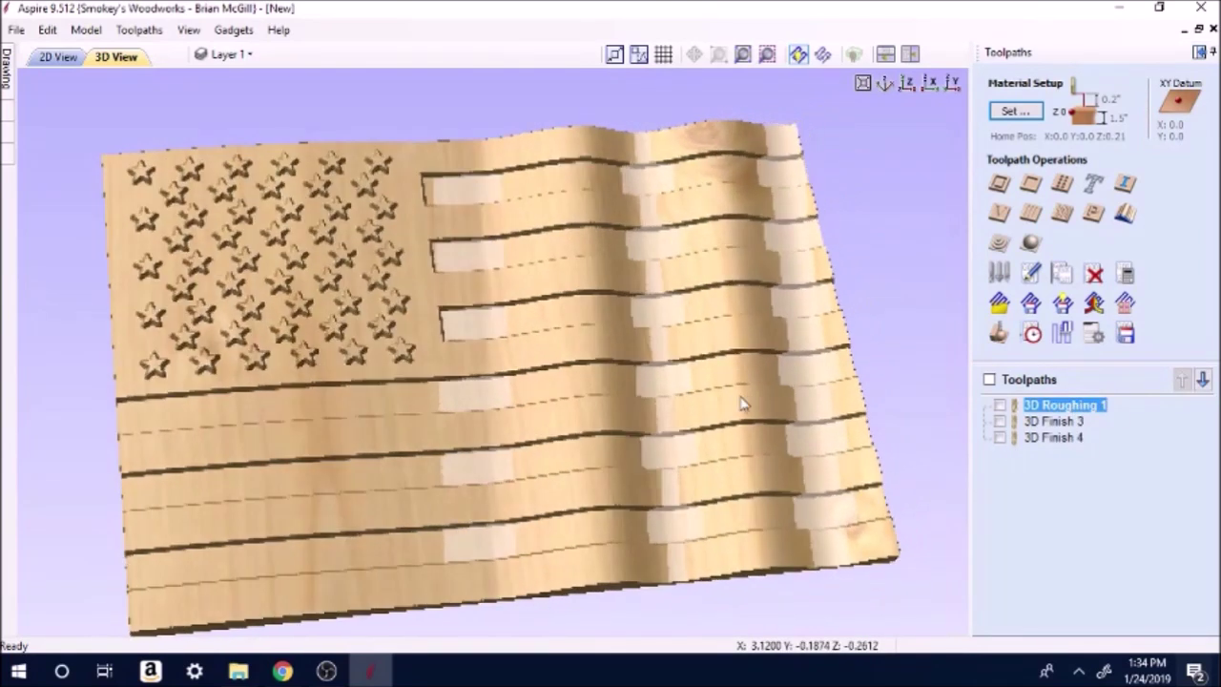
pyautogui.moveTo(403, 436); pyautogui.dragTo(454, 400)
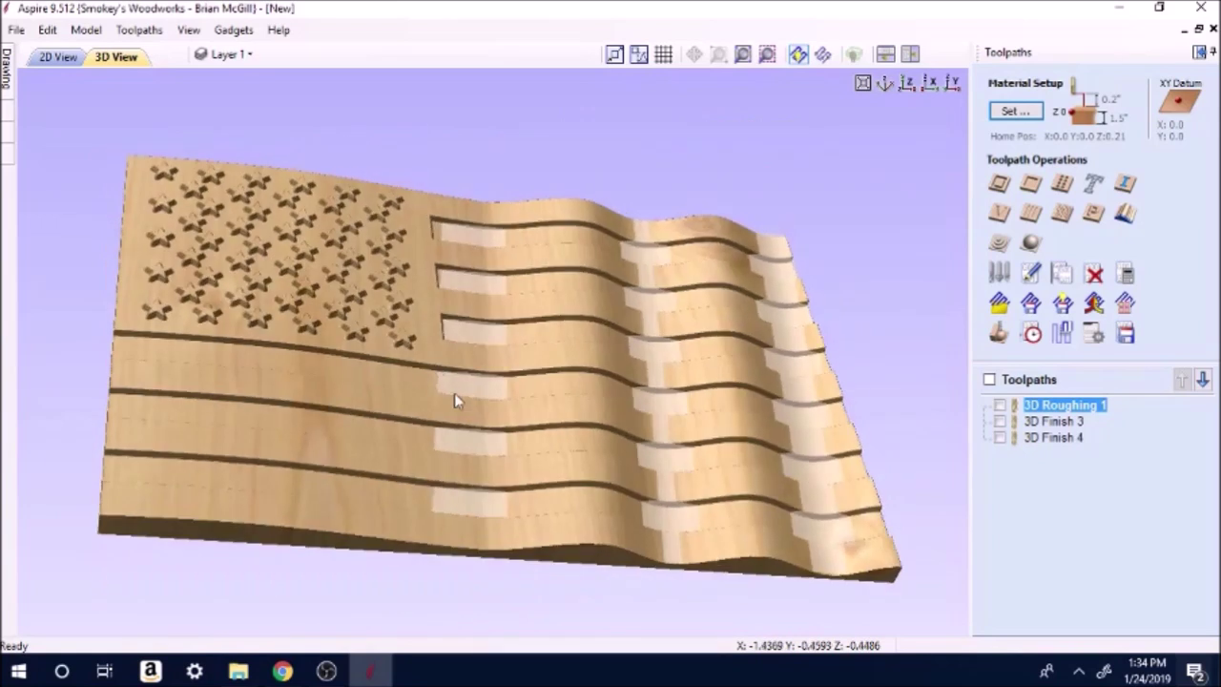
pyautogui.moveTo(546, 467); pyautogui.dragTo(571, 418)
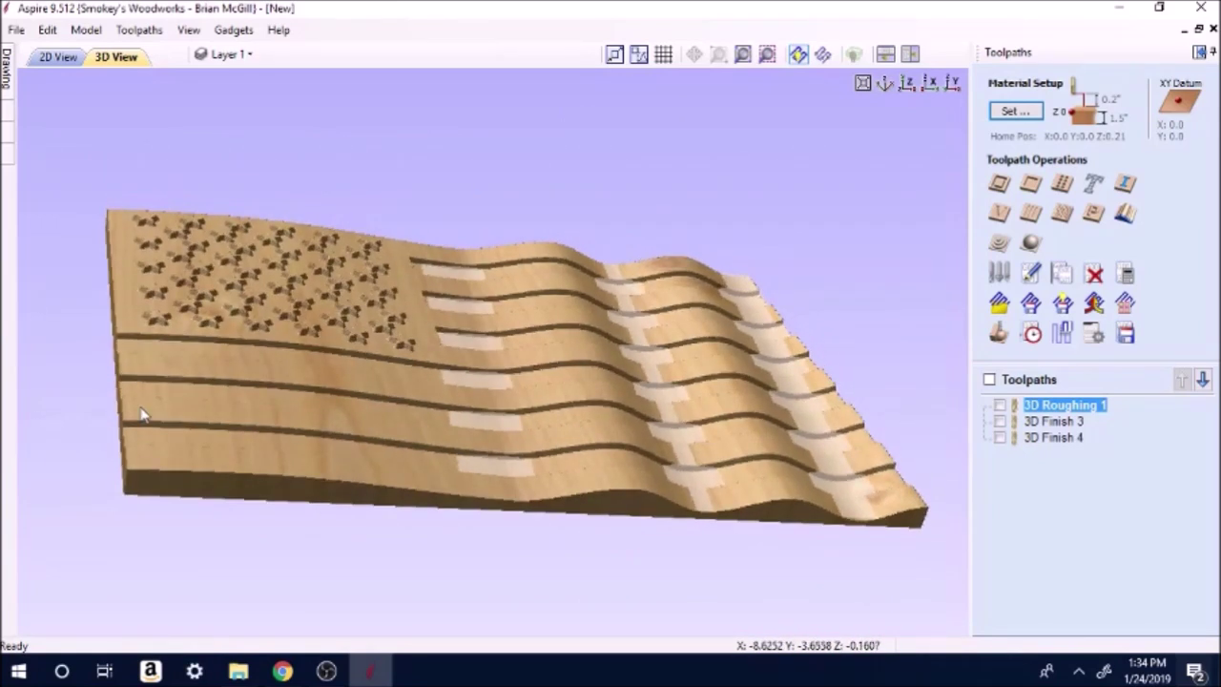
pyautogui.moveTo(191, 423); pyautogui.dragTo(410, 456)
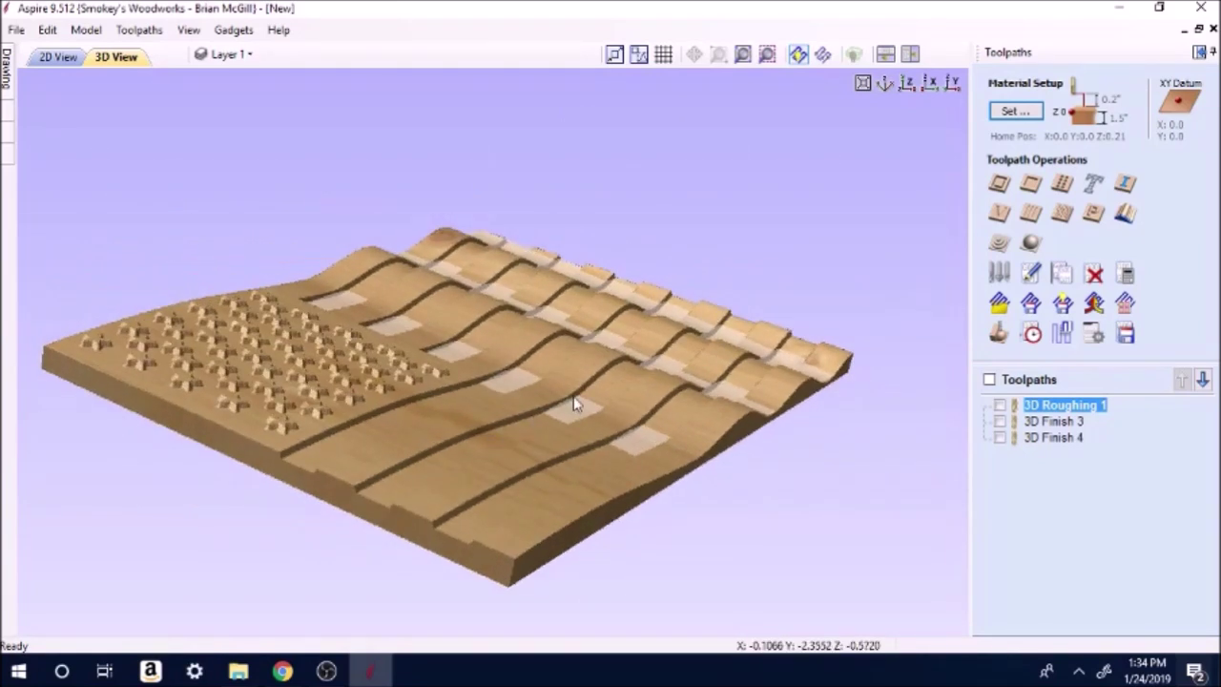
pyautogui.moveTo(566, 356); pyautogui.dragTo(632, 420)
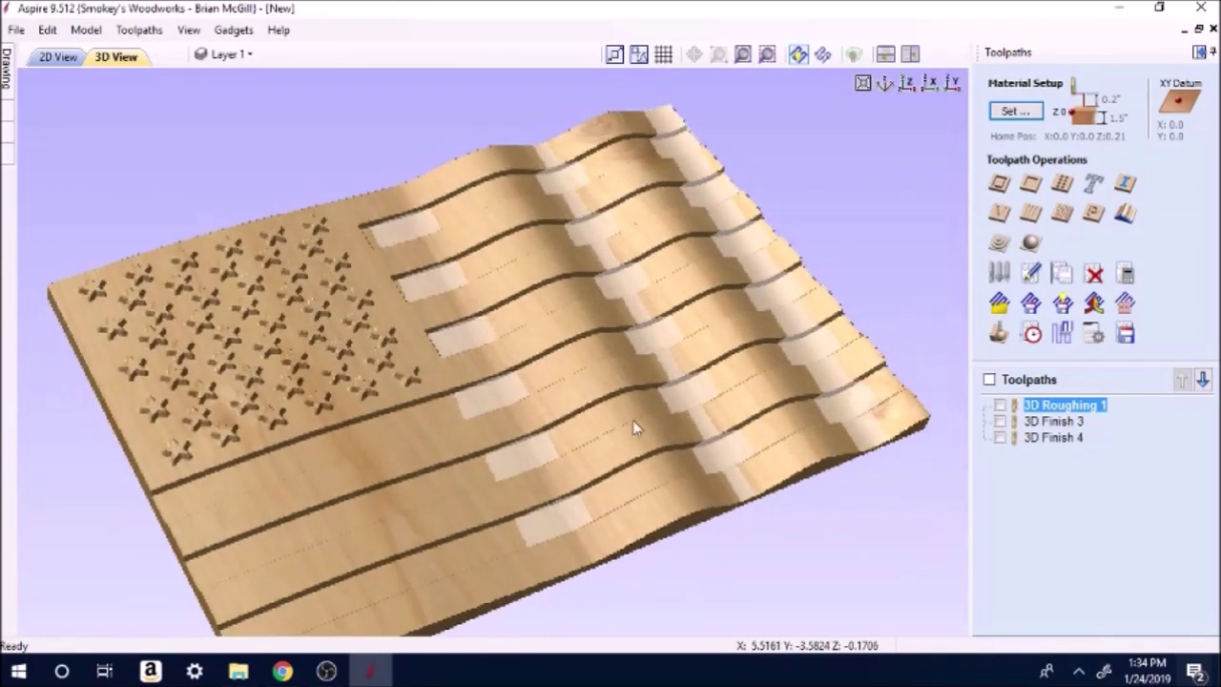
pyautogui.moveTo(587, 494); pyautogui.dragTo(552, 450)
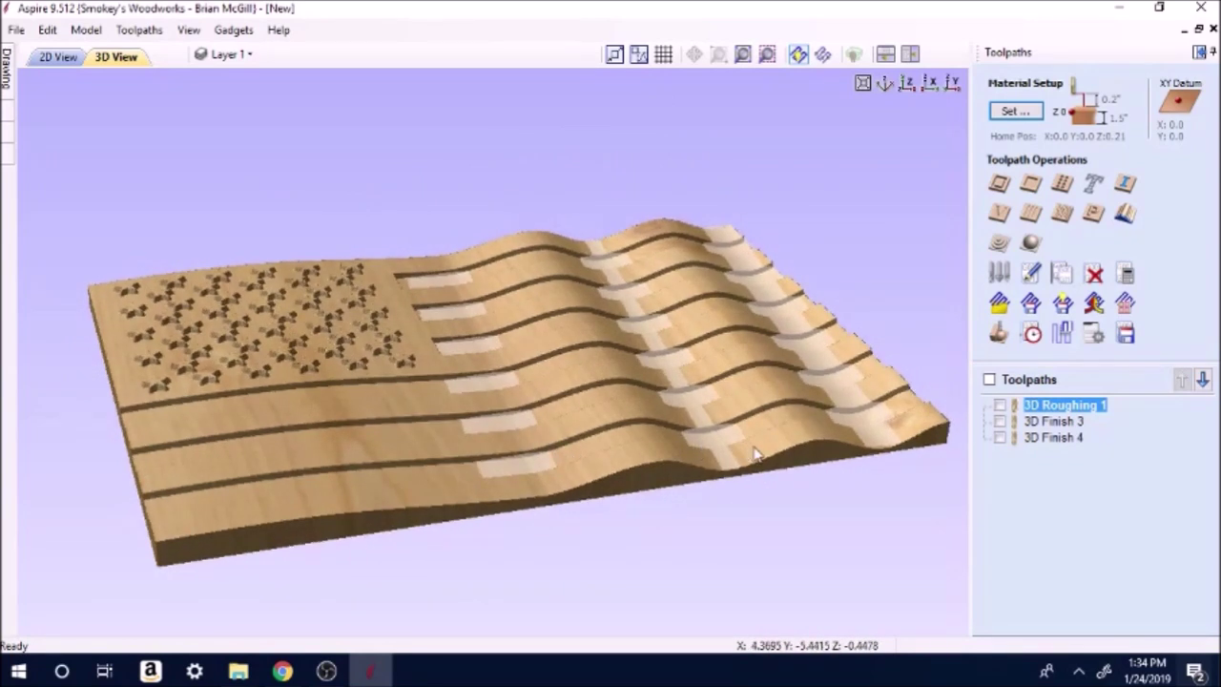